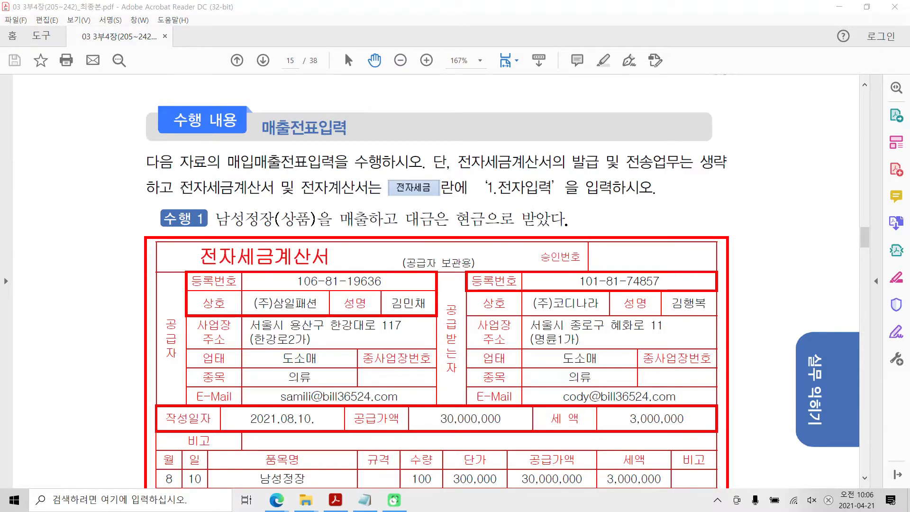
Review the instruction on filling the 전자세금 field for electronic invoices, temporarily marking its key phrases on screen
drag(179, 187, 382, 188)
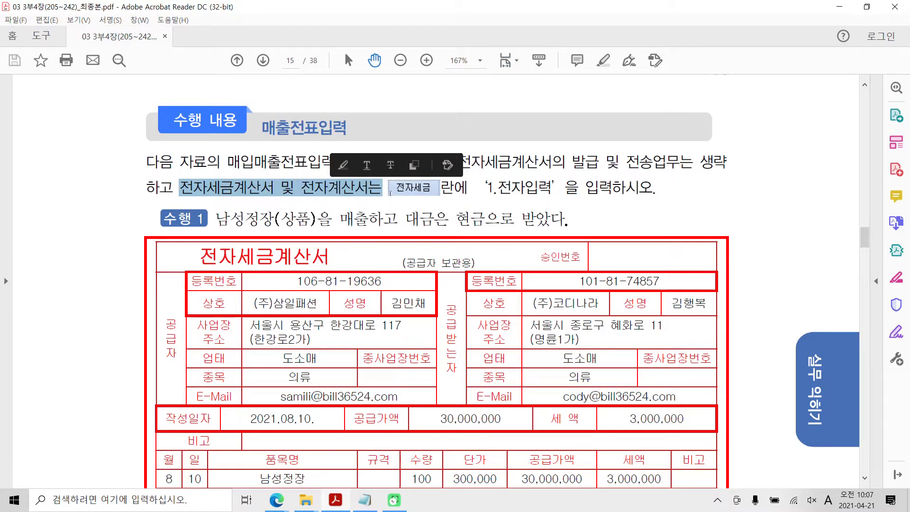
click(446, 202)
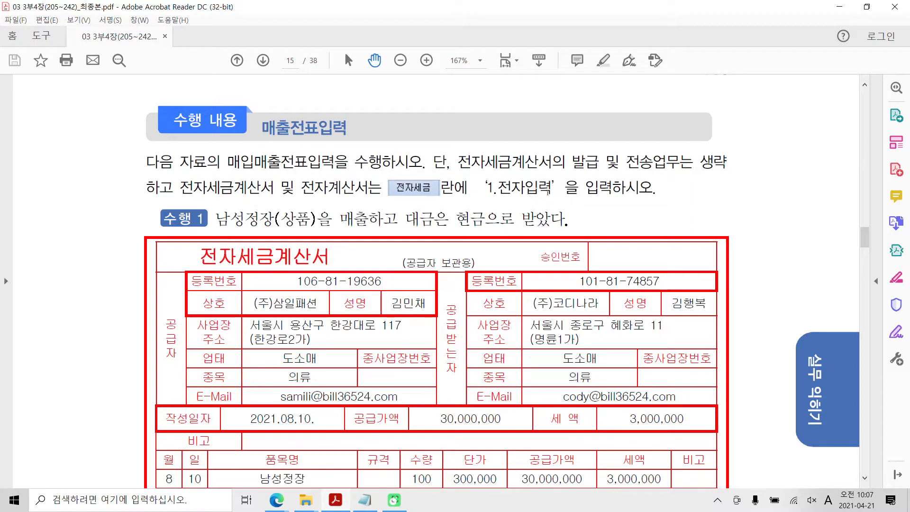
click(20, 502)
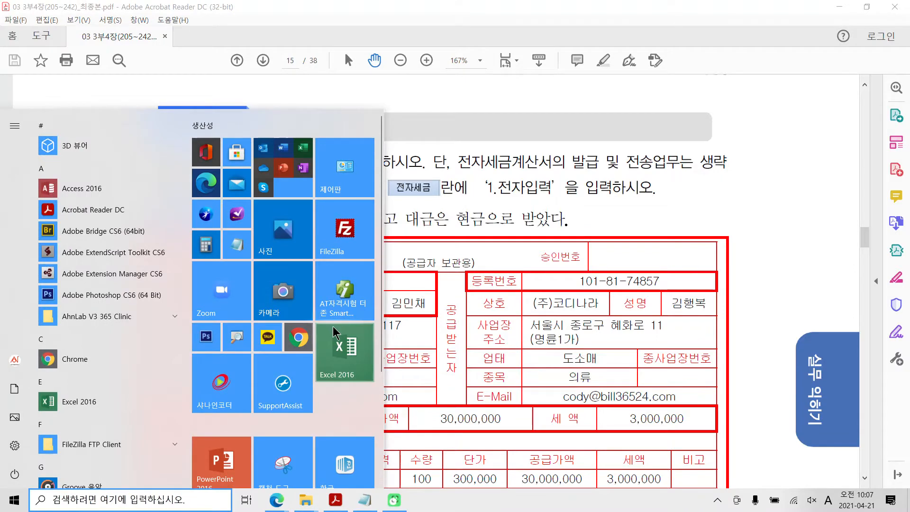
click(241, 339)
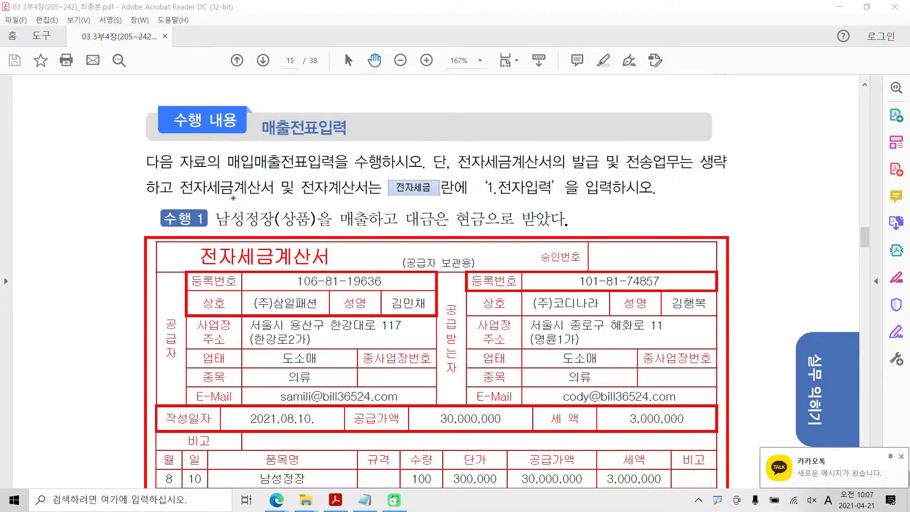
mouse_move(178, 198)
mouse_down()
mouse_move(375, 200)
mouse_move(411, 169)
mouse_move(439, 194)
mouse_move(550, 199)
mouse_move(523, 171)
mouse_move(492, 192)
mouse_up()
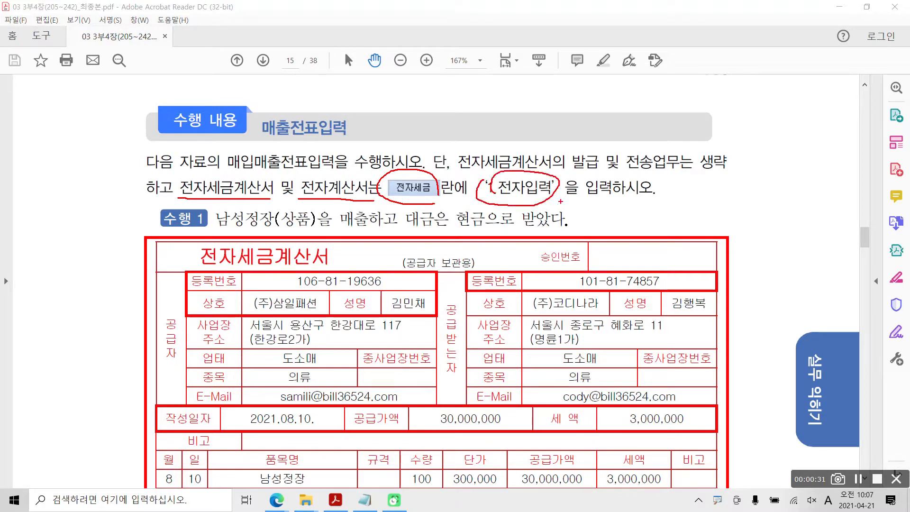
drag(561, 201, 679, 202)
mouse_move(497, 198)
mouse_down()
mouse_move(472, 195)
mouse_move(485, 214)
mouse_up()
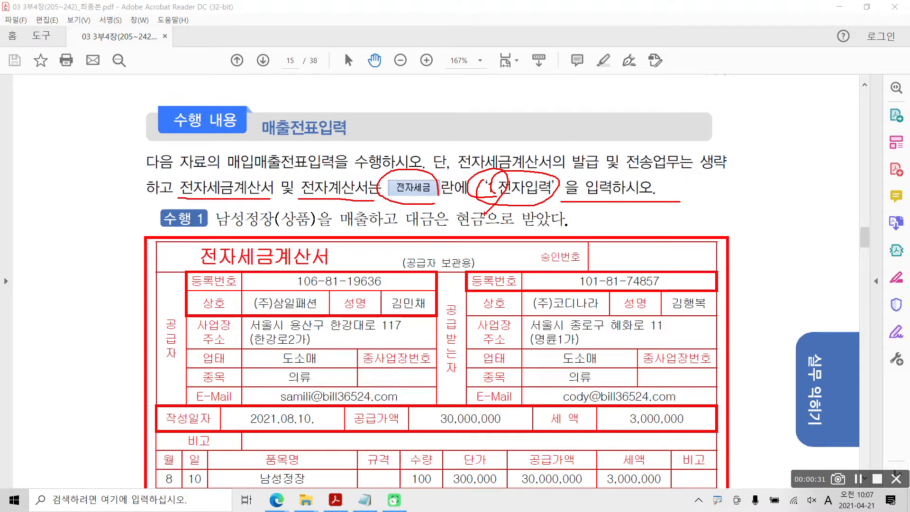
key(Escape)
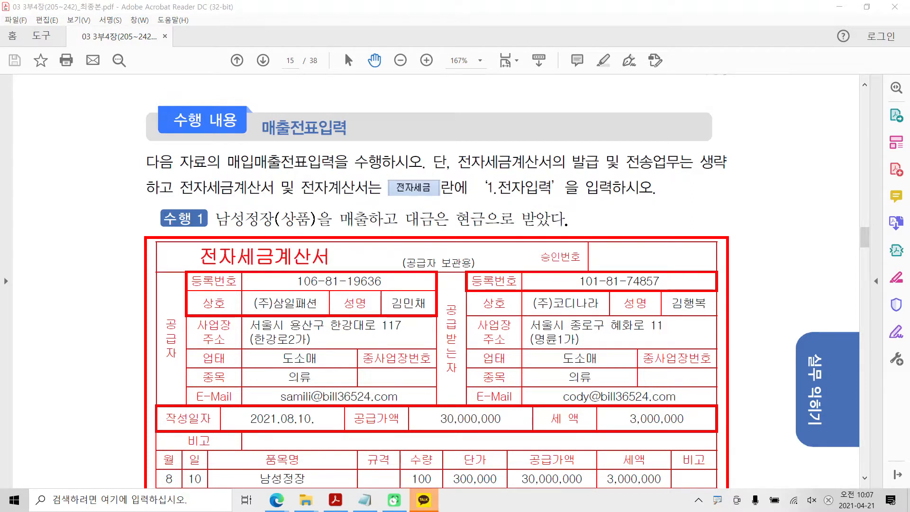
Quit the KakaoTalk messenger running in the background
click(699, 499)
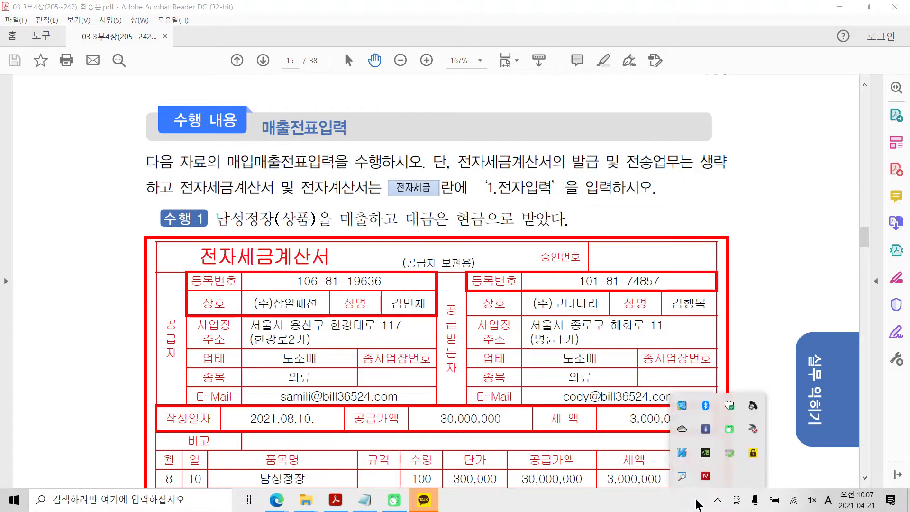
right_click(754, 458)
click(774, 447)
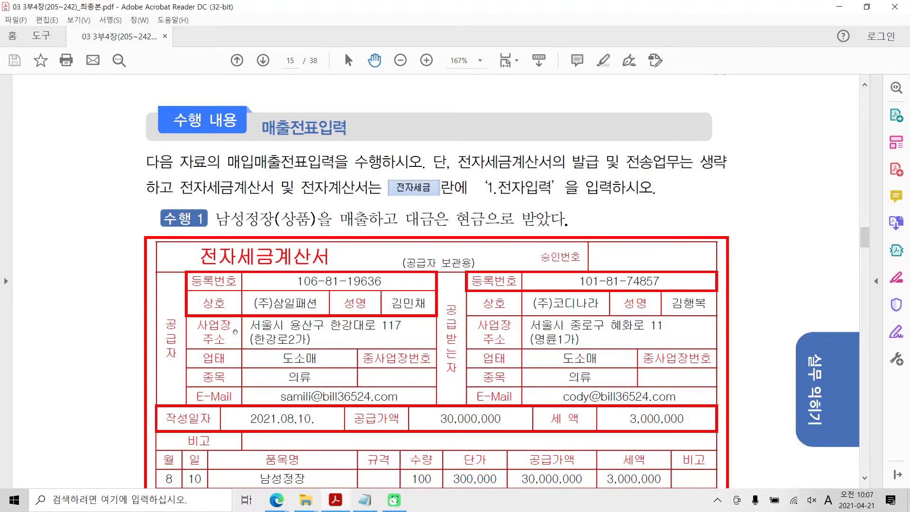
Launch the 더존 Smart A practice program and log in to the company (주)삼일패션 at the FAT 1급 level
scroll(235, 331, down, 2)
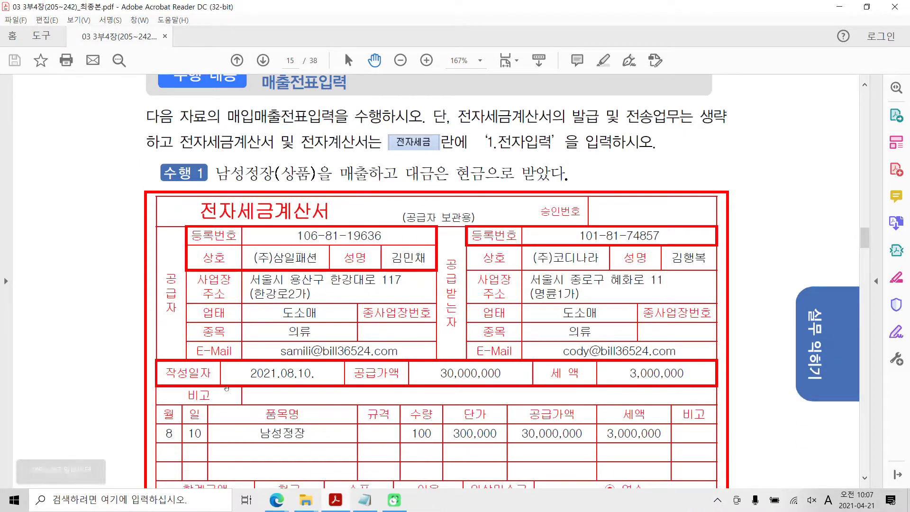
scroll(205, 384, down, 2)
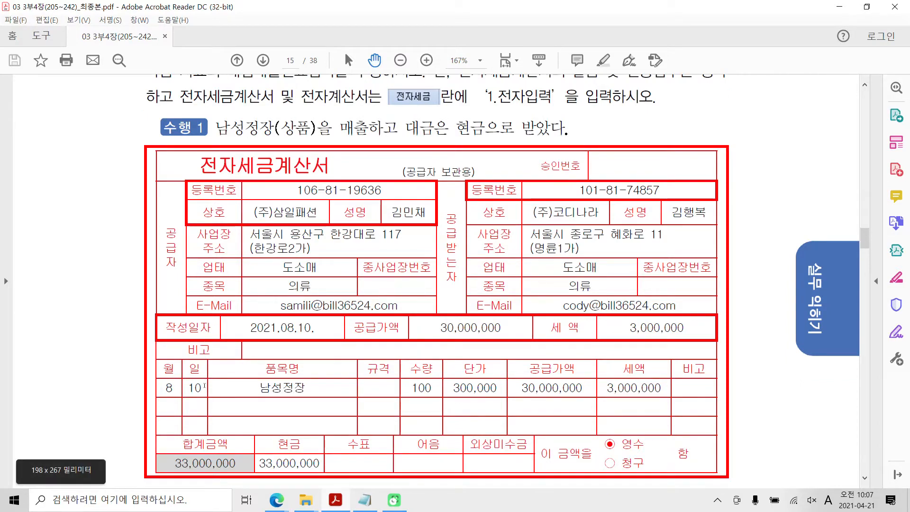
scroll(205, 385, down, 3)
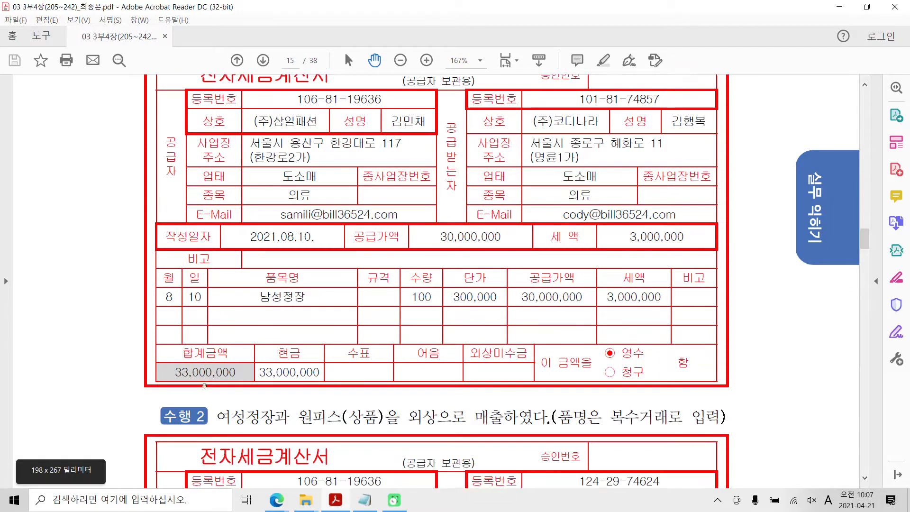
scroll(204, 386, up, 3)
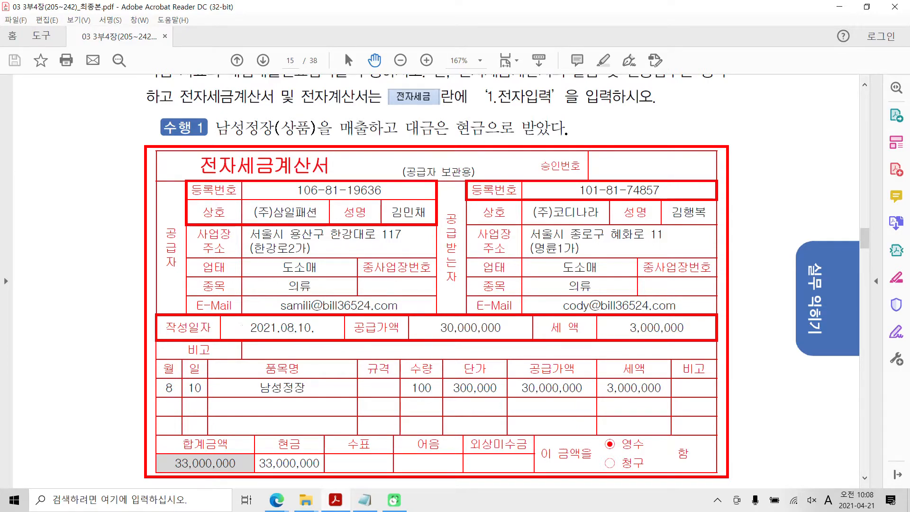
click(2, 507)
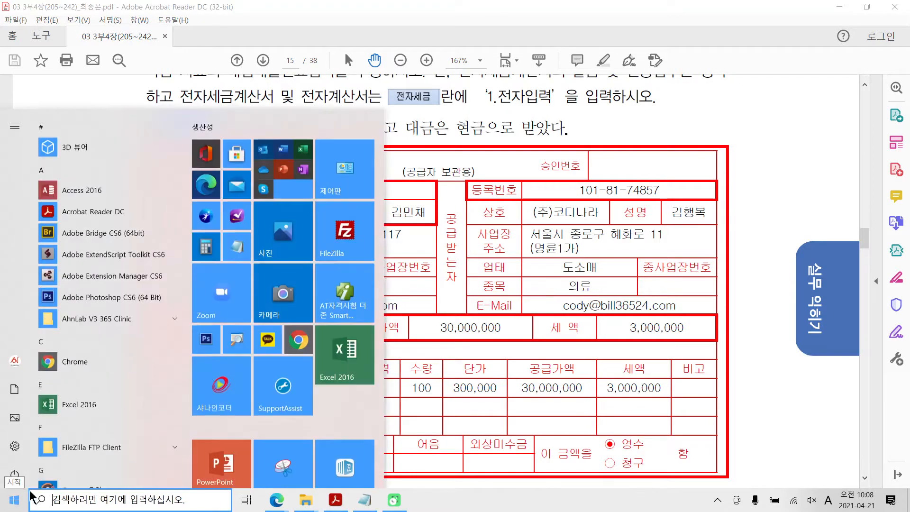
click(338, 306)
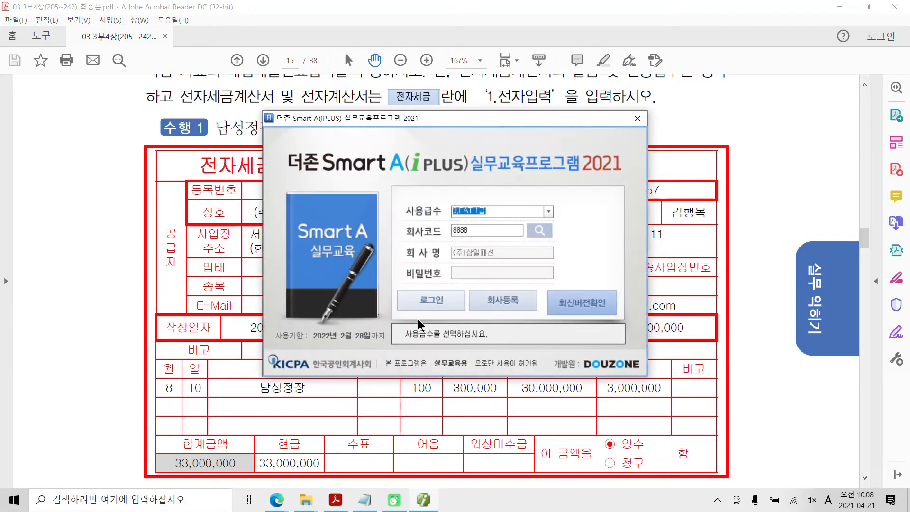
click(437, 301)
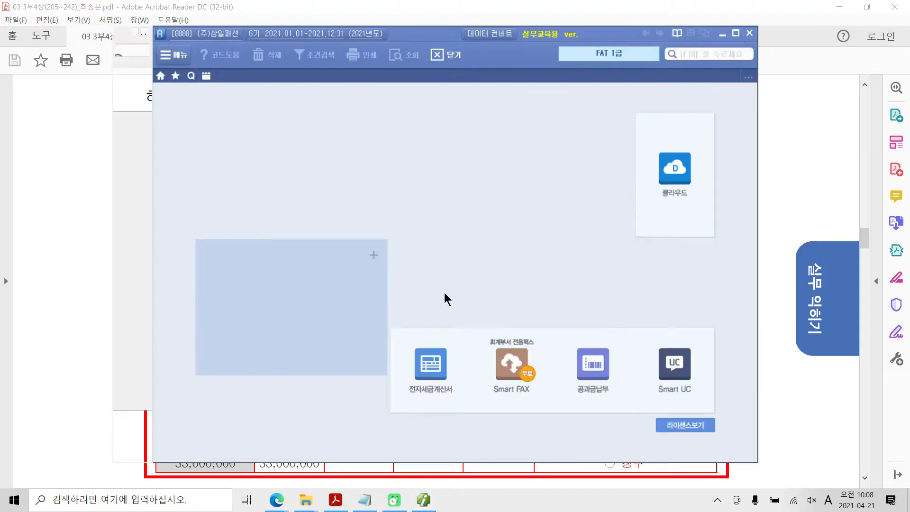
click(736, 33)
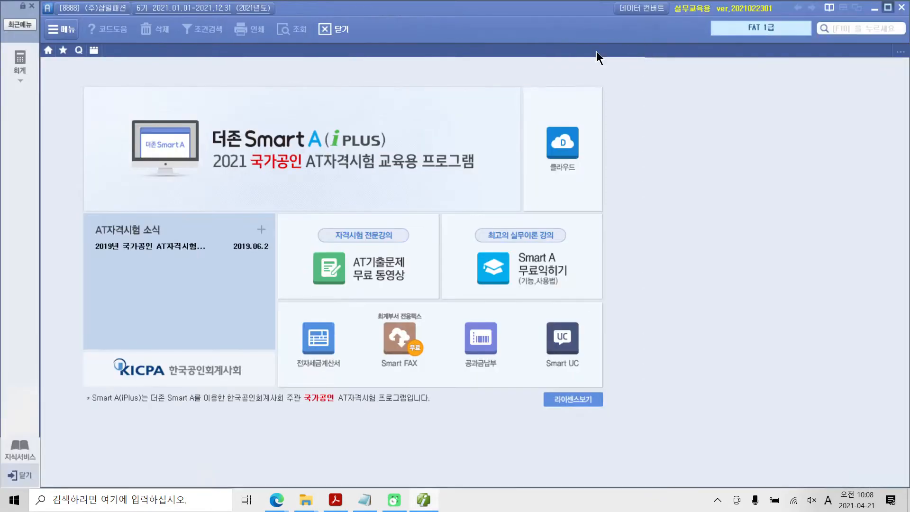
Open the purchase and sales voucher entry (매입매출전표입력) and set the voucher date to month 08, day 10
click(27, 71)
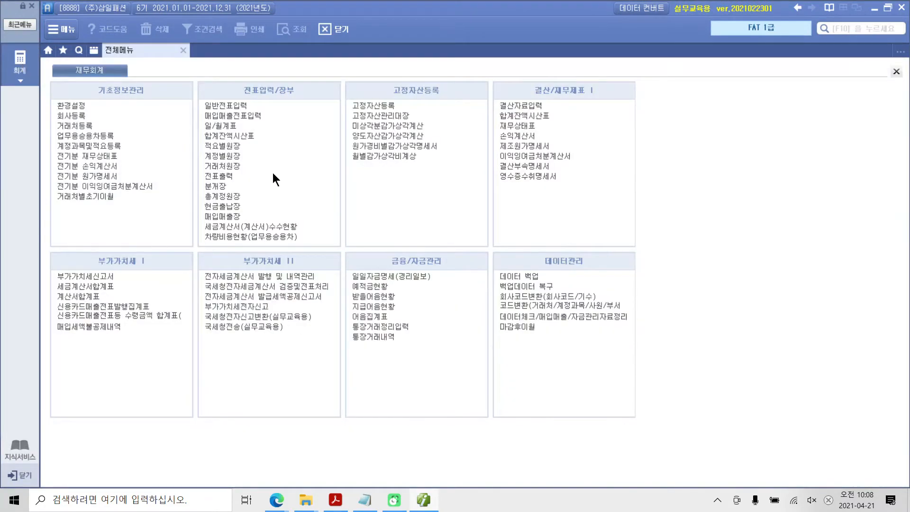
click(223, 116)
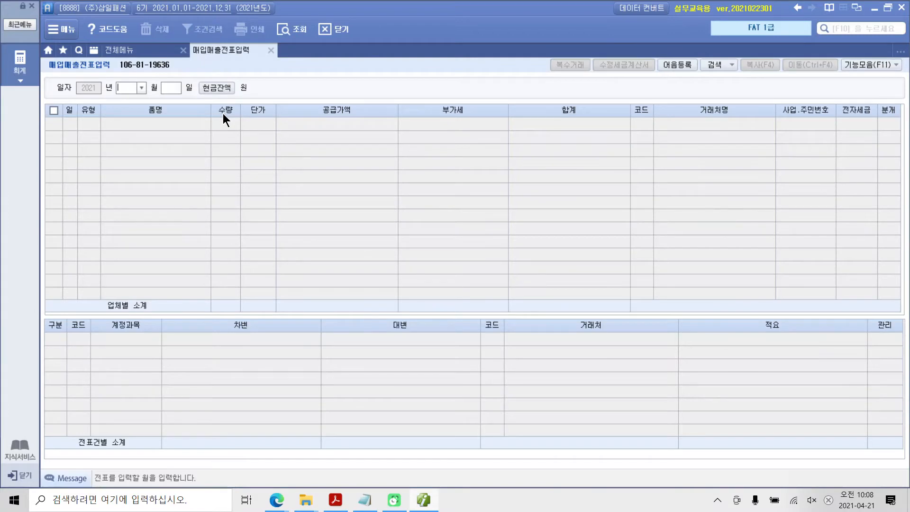
text(08)
key(Return)
text(10)
key(Return)
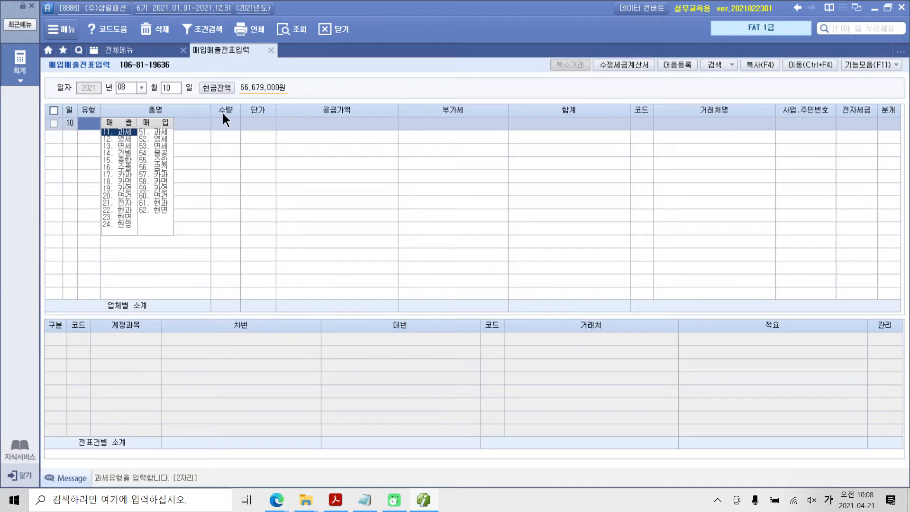
Set the voucher line's type to 11.과세 (taxable sale) and enter 남성정장 as the item name
text(11)
key(Return)
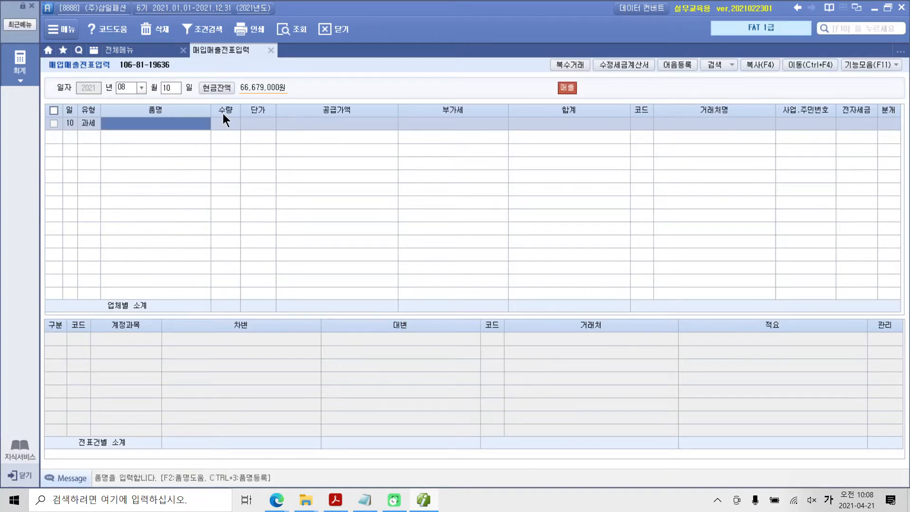
text(남성)
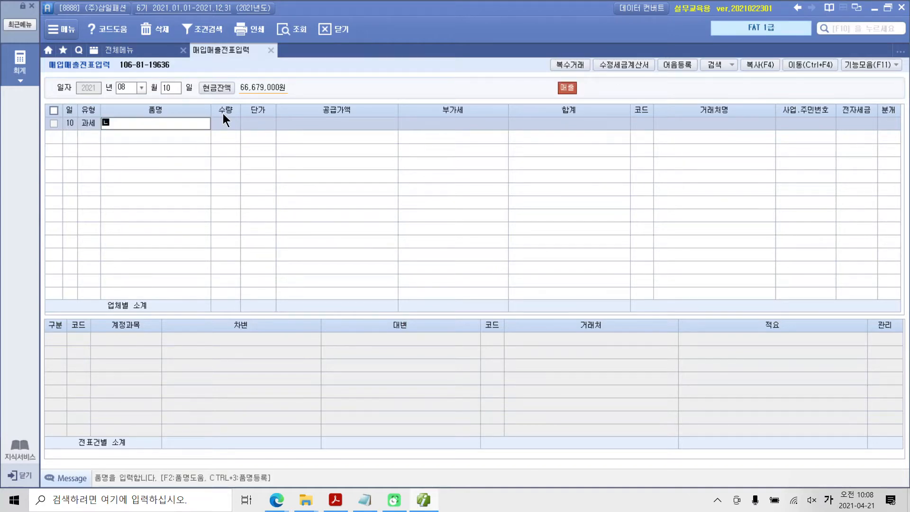
text(정장)
key(Return)
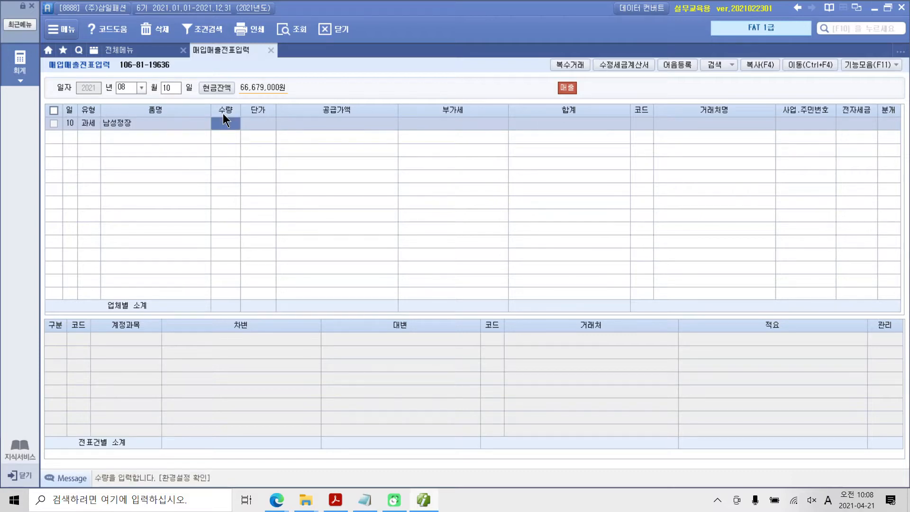
Enter a quantity of 100 and a unit price of 300,000 for 남성정장, accepting the calculated supply value and VAT
text(100)
key(Return)
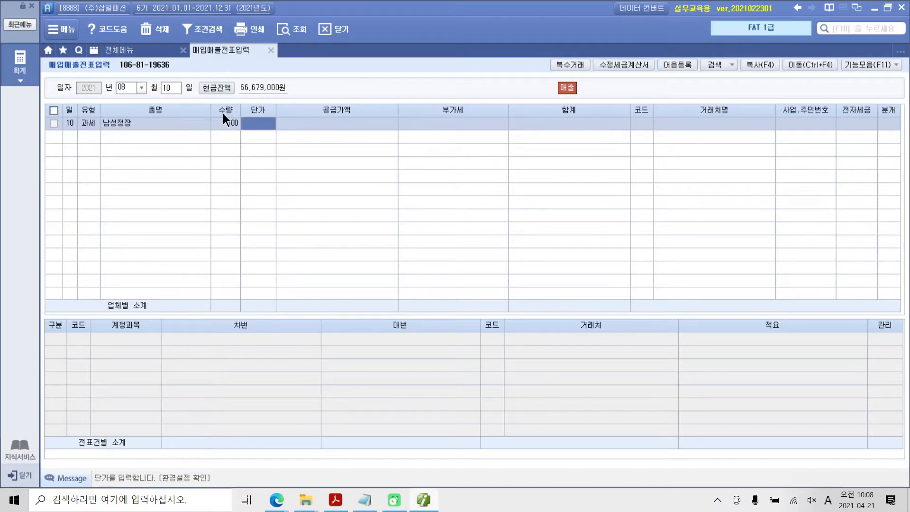
text(300,000)
key(Return)
key(Return)
key(Return)
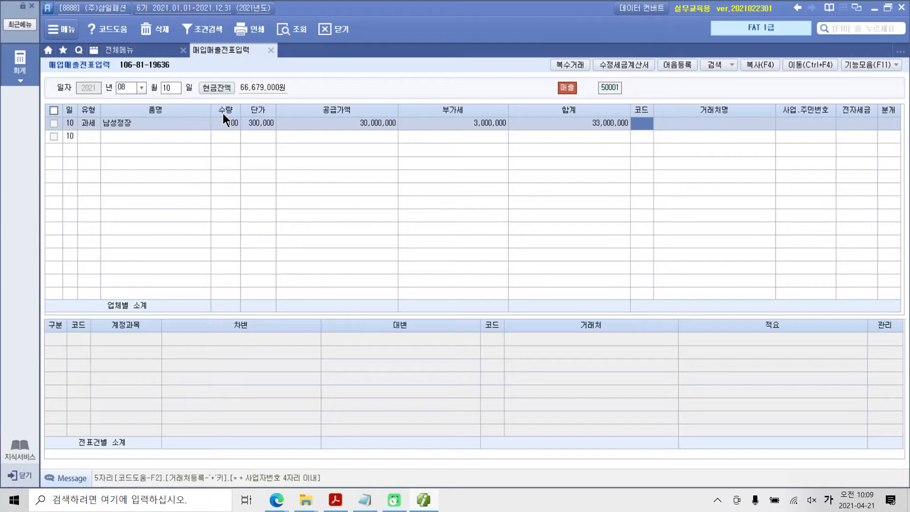
Look up the trading partner with 코디 and assign (주)코디나라 to the sales line
text(코디)
key(Return)
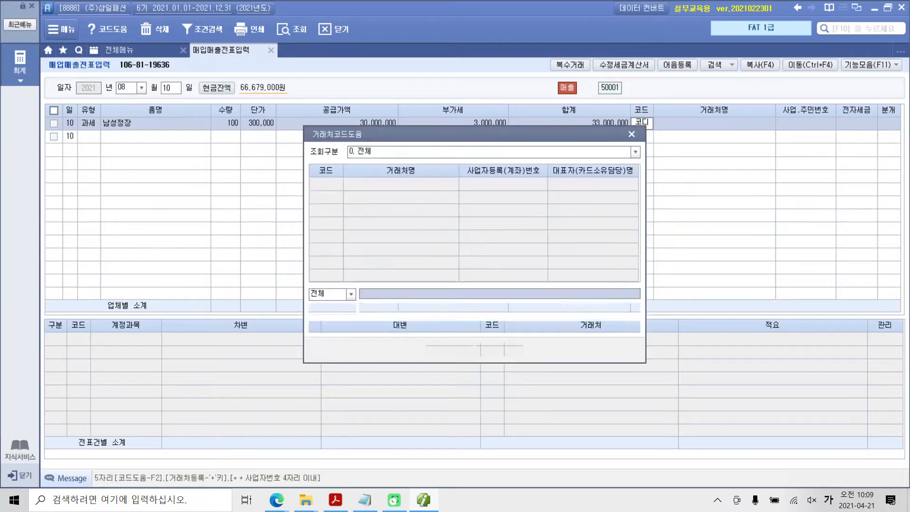
key(Return)
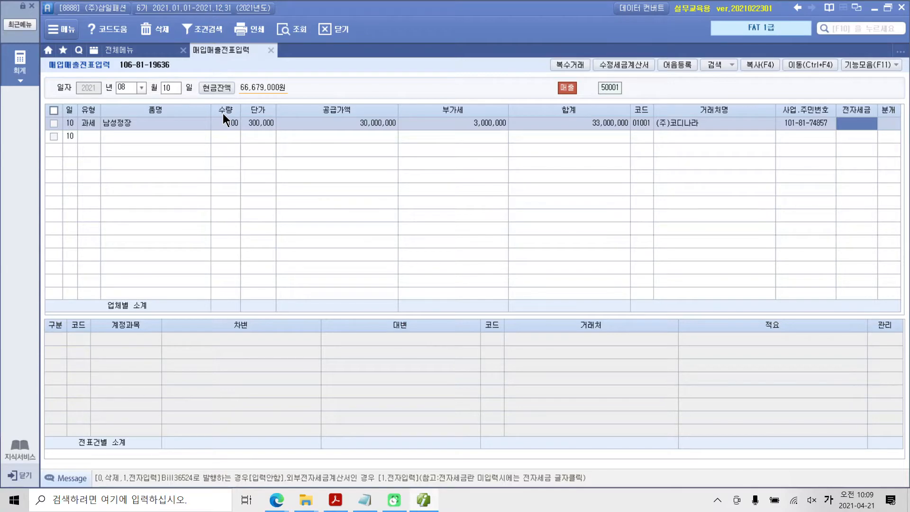
Set the line's 전자세금 field to 1.전자입력 and its journal type (분개) to 1.현금
key(1)
key(Return)
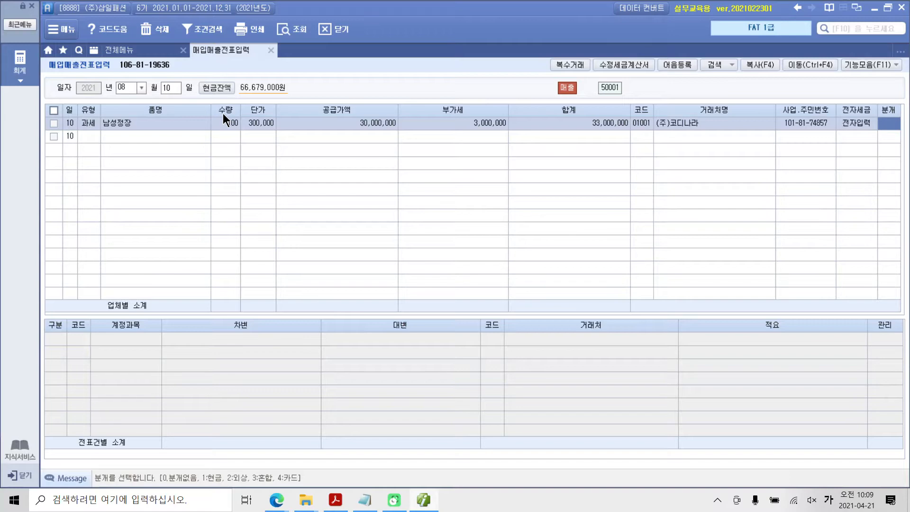
text(1)
key(Return)
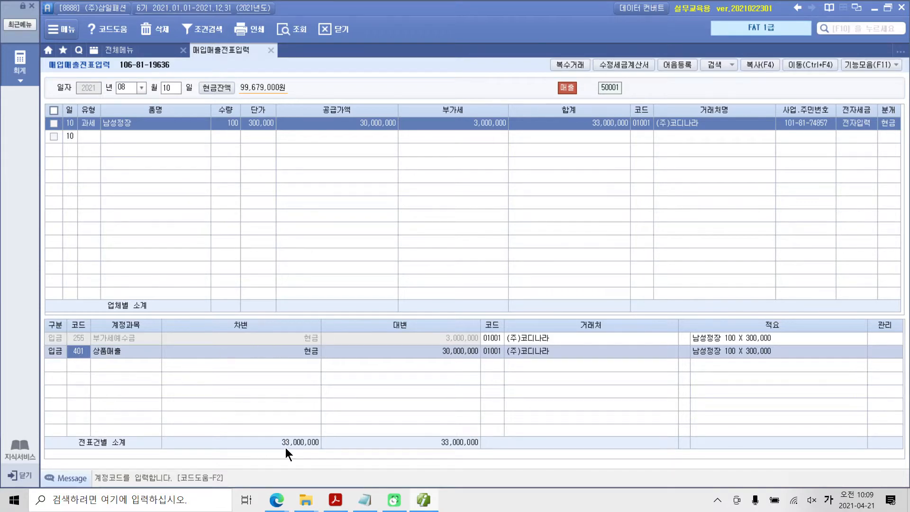
Examine the generated journal entry's 부가세예수금 and 상품매출 lines and the cash debit total
click(121, 340)
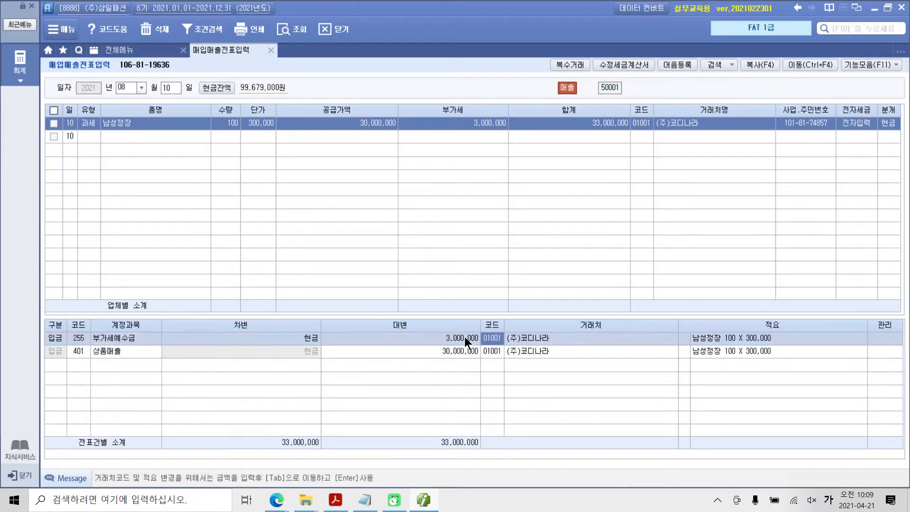
click(117, 350)
click(432, 354)
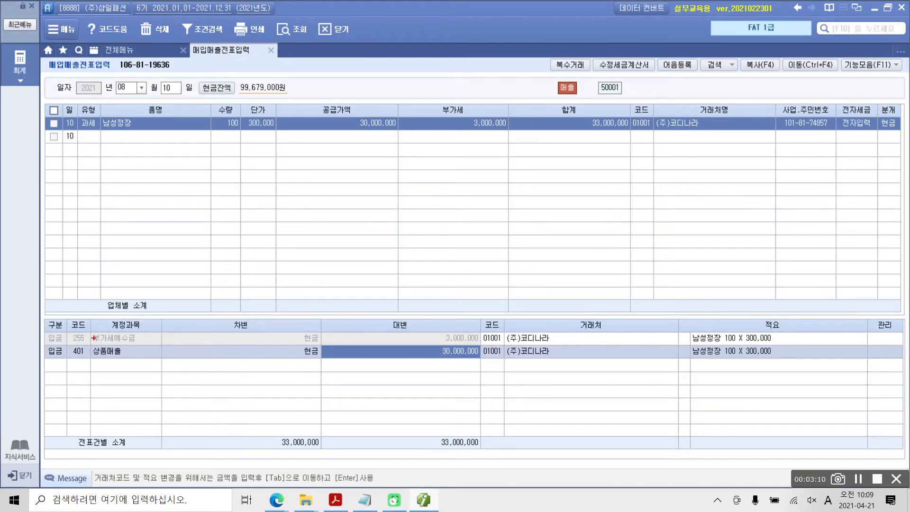
drag(35, 323, 551, 388)
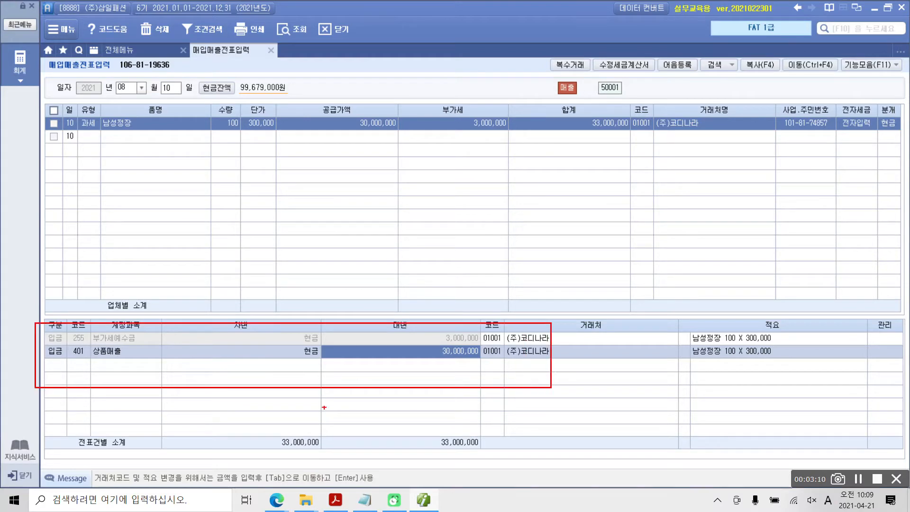
mouse_move(295, 419)
mouse_down()
mouse_move(261, 428)
mouse_move(308, 464)
mouse_move(297, 418)
mouse_move(284, 413)
mouse_up()
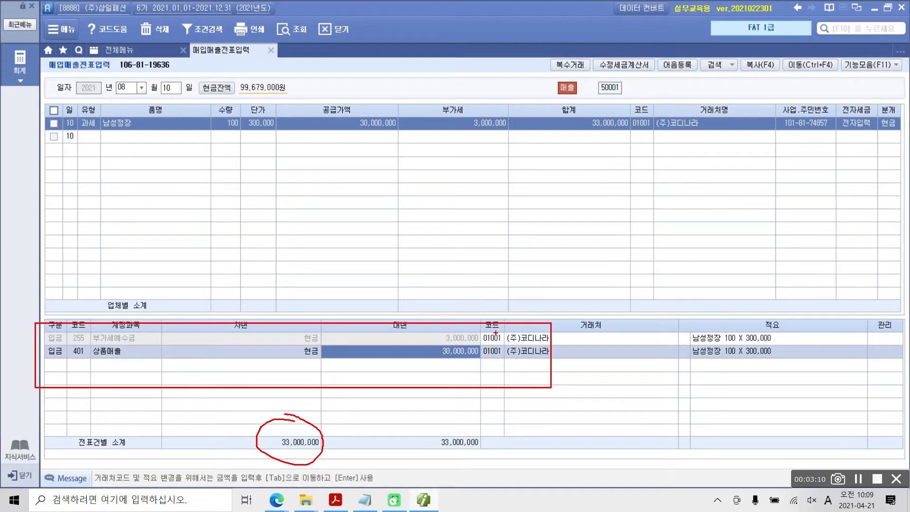
mouse_move(476, 327)
mouse_down()
mouse_move(437, 327)
mouse_move(426, 344)
mouse_move(495, 335)
mouse_move(468, 316)
mouse_up()
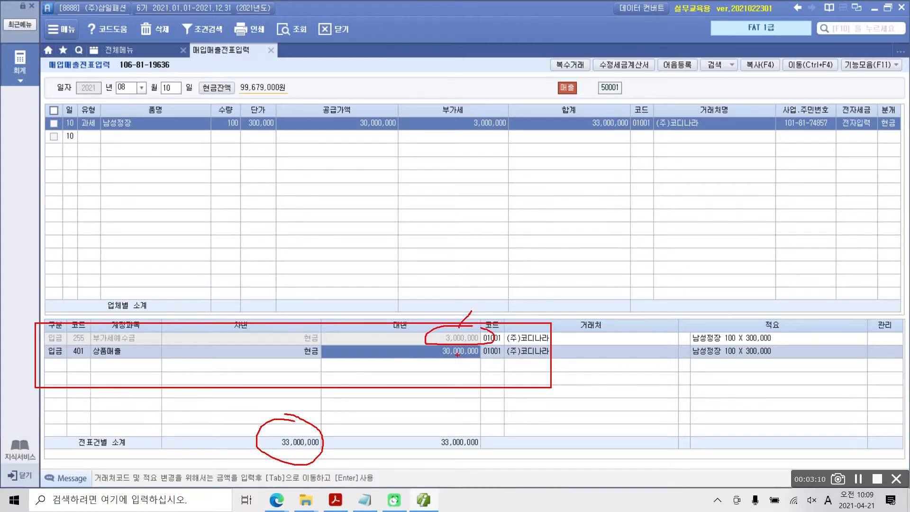
mouse_move(479, 349)
mouse_down()
mouse_move(443, 342)
mouse_move(427, 370)
mouse_move(494, 350)
mouse_up()
key(Escape)
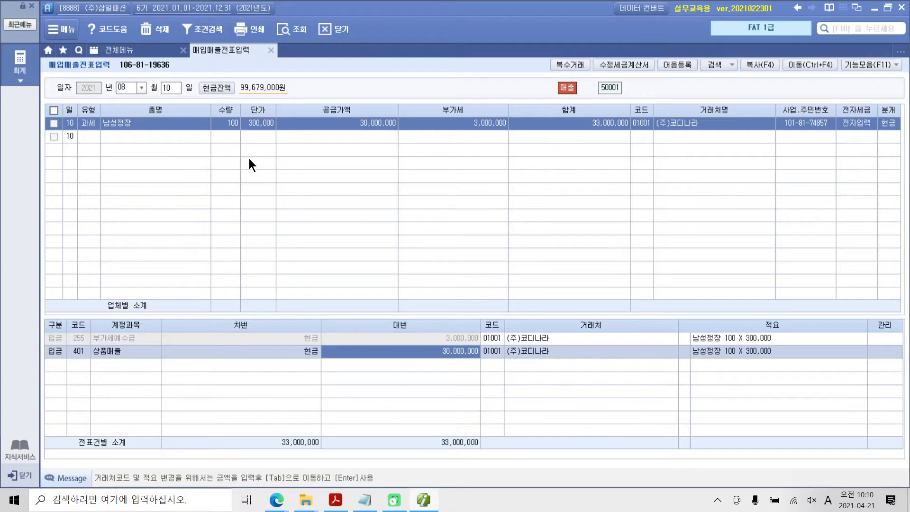
Examine the completed 남성정장 sales line in the voucher grid
key(ctrl+2)
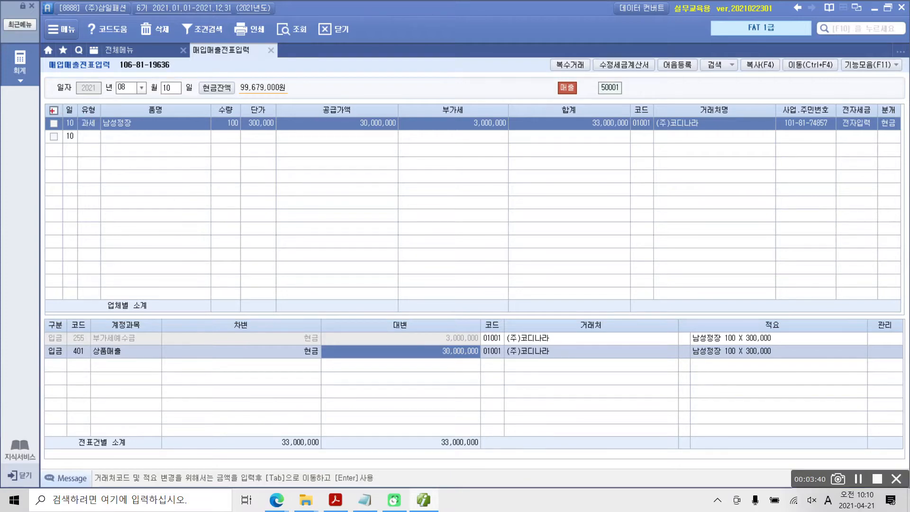
mouse_move(52, 111)
mouse_down()
mouse_move(391, 147)
mouse_move(896, 171)
mouse_up()
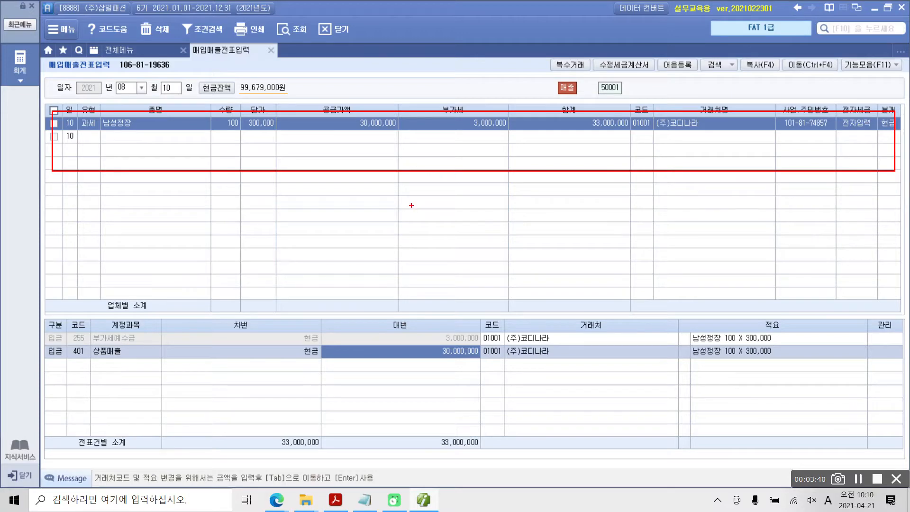
key(Escape)
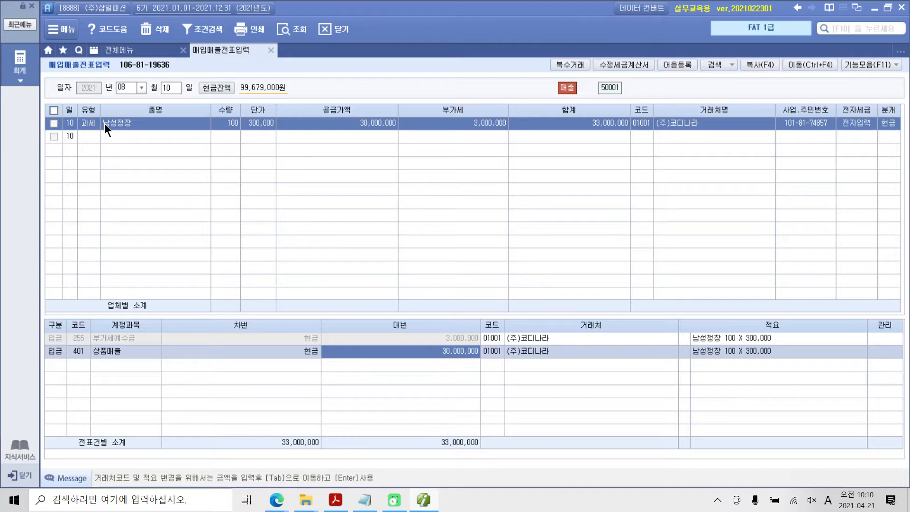
Open 세금계산서합계표 and query the period from month 07 to 09 of 2021 as 1.정기
click(121, 52)
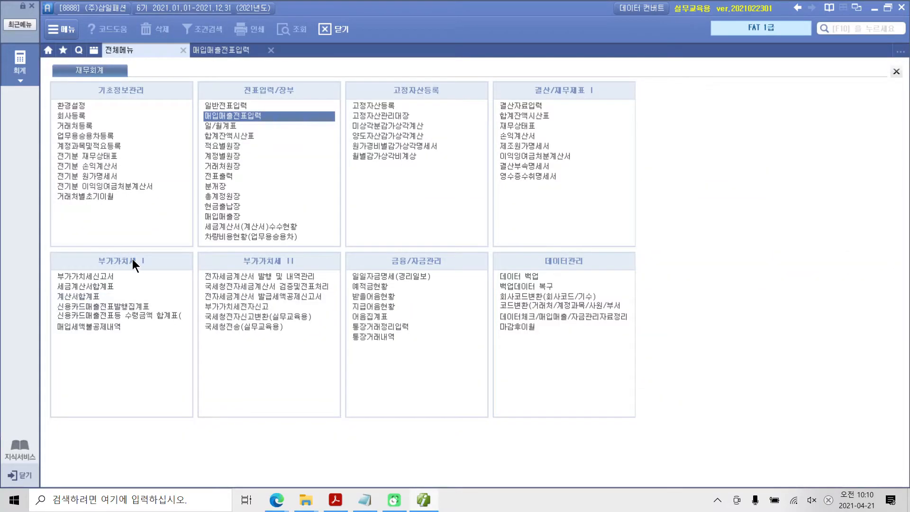
click(84, 286)
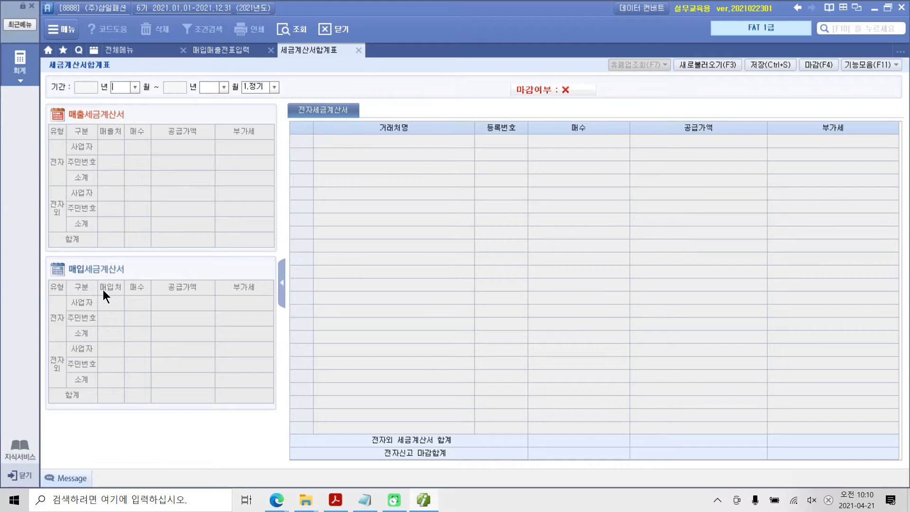
text(7)
key(Return)
text(9)
key(Return)
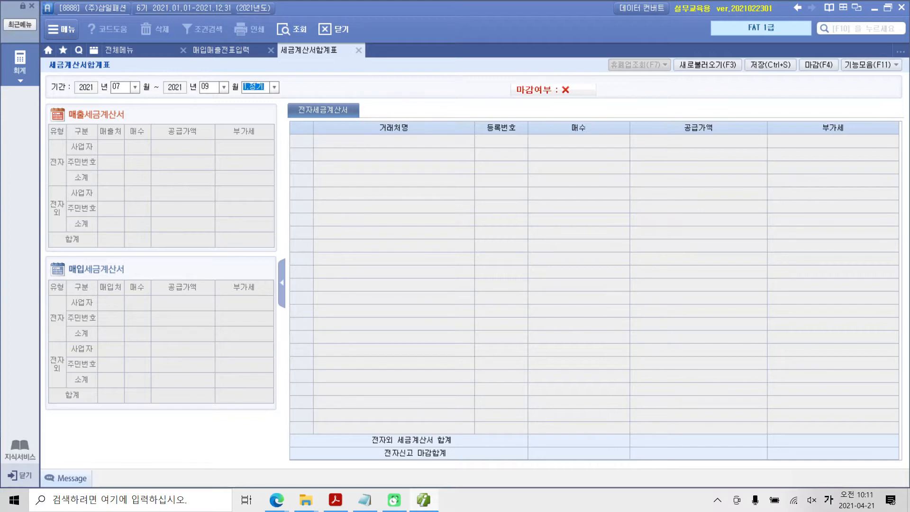
key(Return)
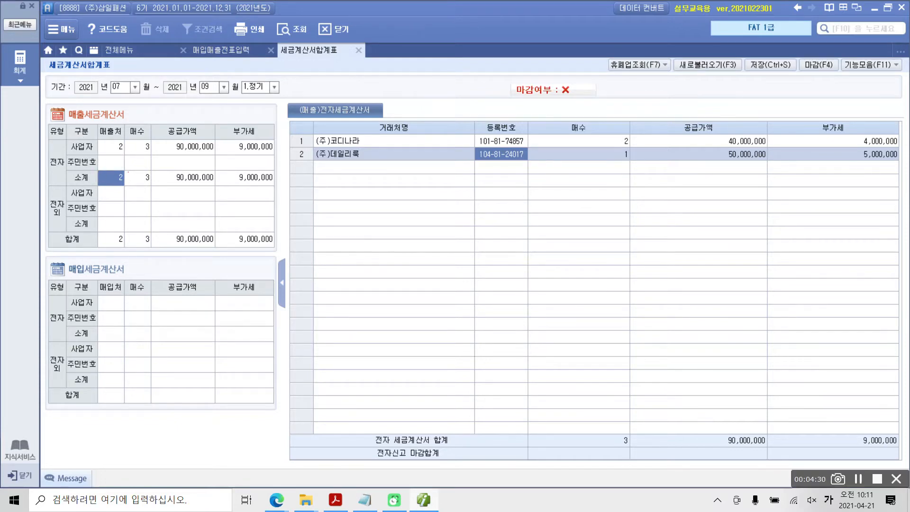
Examine the 매출세금계산서 summary's electronic invoice count, total supply value and total VAT
drag(135, 166, 158, 186)
mouse_move(748, 428)
mouse_down()
mouse_move(722, 446)
mouse_move(758, 427)
mouse_up()
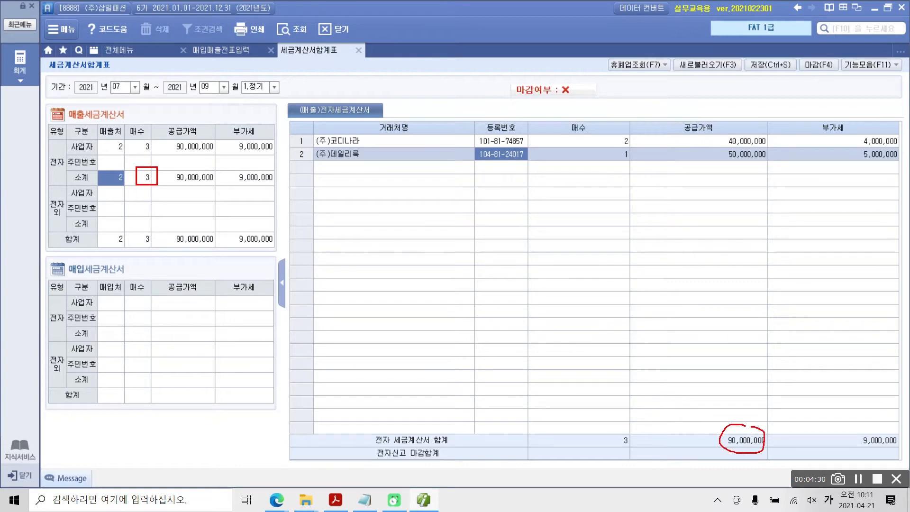
mouse_move(875, 427)
mouse_down()
mouse_move(858, 440)
mouse_move(874, 429)
mouse_up()
mouse_move(60, 104)
mouse_down()
mouse_move(74, 118)
mouse_move(142, 126)
mouse_up()
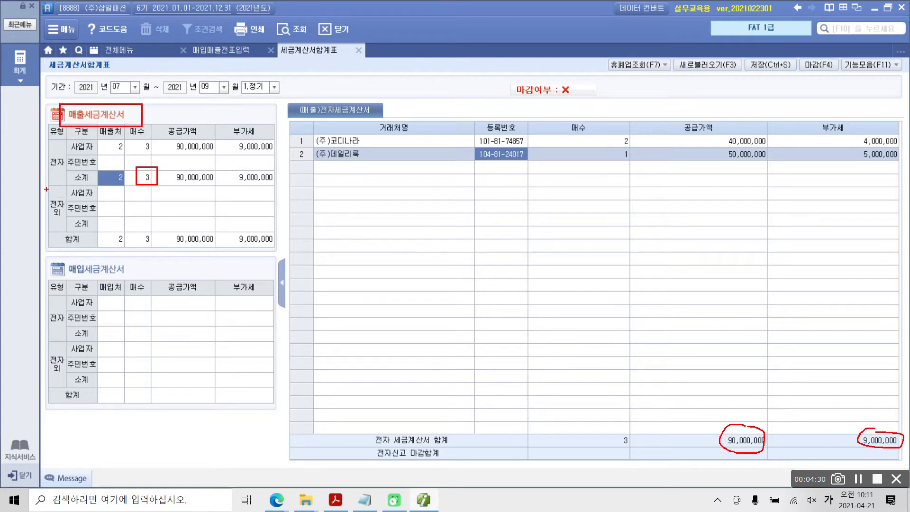
drag(45, 188, 273, 190)
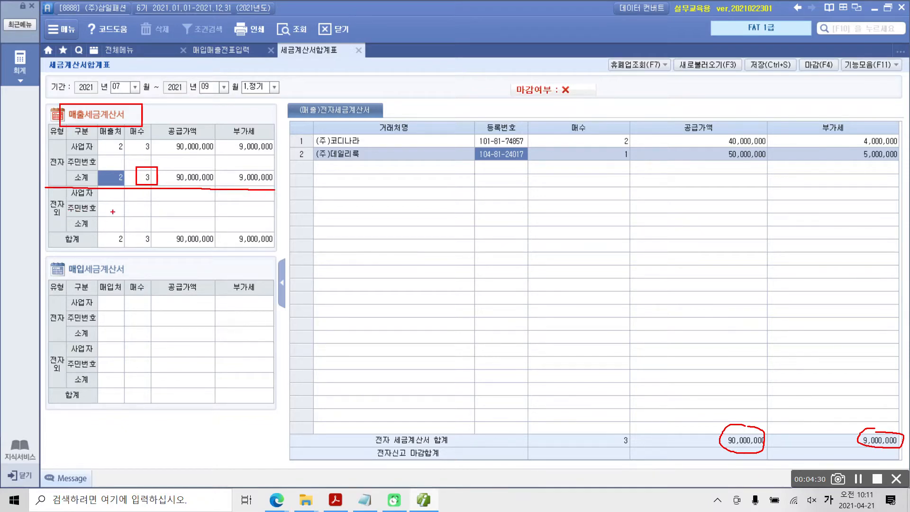
mouse_move(117, 190)
mouse_down()
mouse_move(100, 223)
mouse_move(138, 231)
mouse_move(155, 207)
mouse_move(129, 190)
mouse_up()
key(Escape)
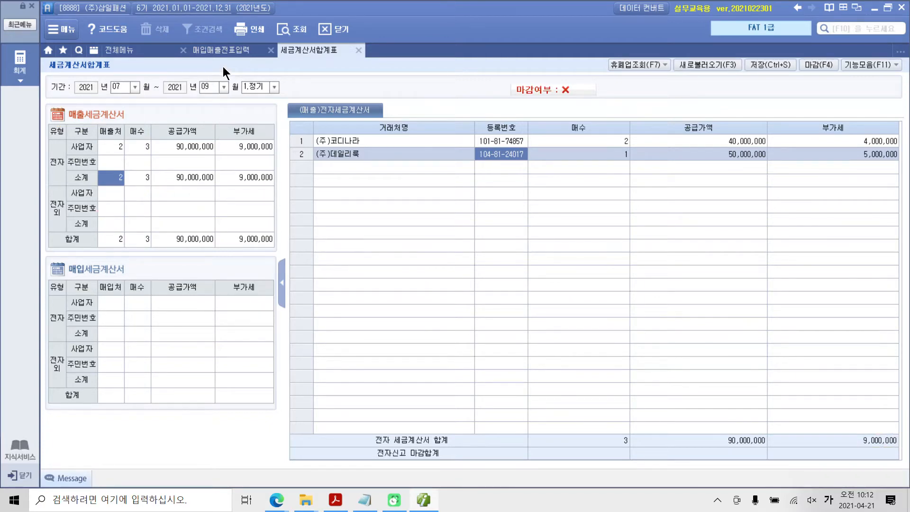
Open 부가가치세신고서 for 2021 months 07 to 09 as 1.정기신고, declining to load the saved content
click(27, 69)
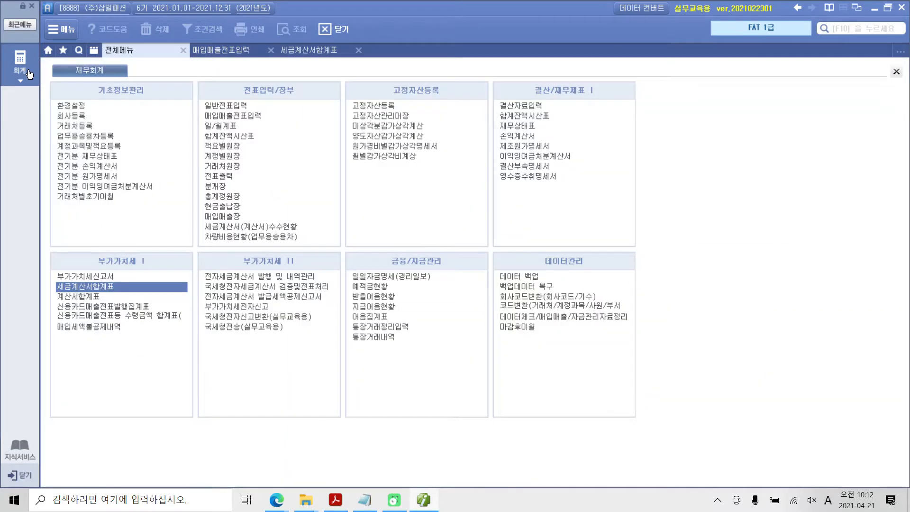
click(99, 276)
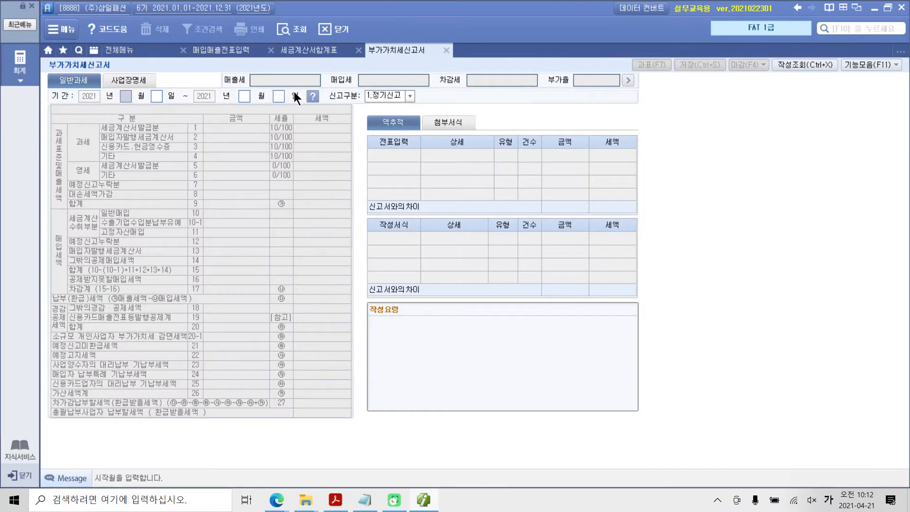
text(7)
key(Return)
key(Return)
text(9)
key(Return)
key(Return)
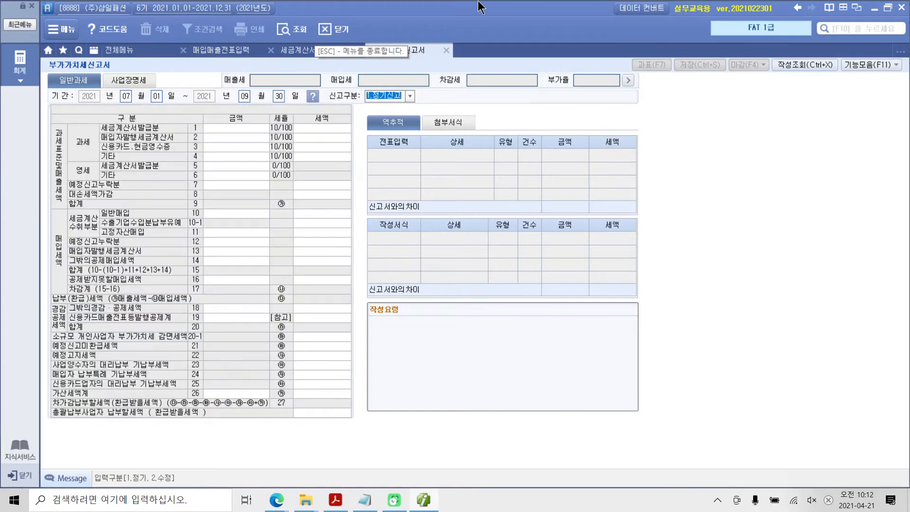
key(Return)
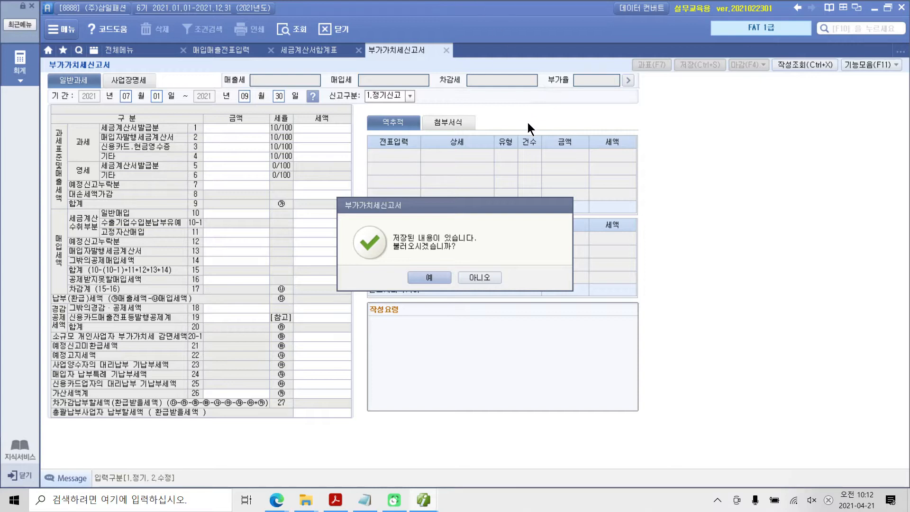
click(480, 278)
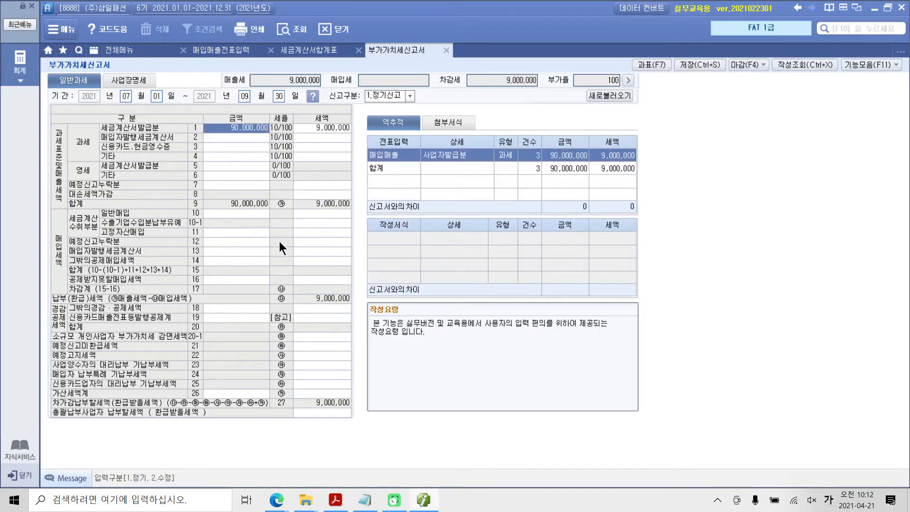
Examine the return's 과세표준및매출세액 section, especially the amount and tax in the taxable 세금계산서발급분 row
mouse_move(45, 102)
mouse_down()
mouse_move(292, 233)
mouse_move(359, 224)
mouse_move(363, 208)
mouse_up()
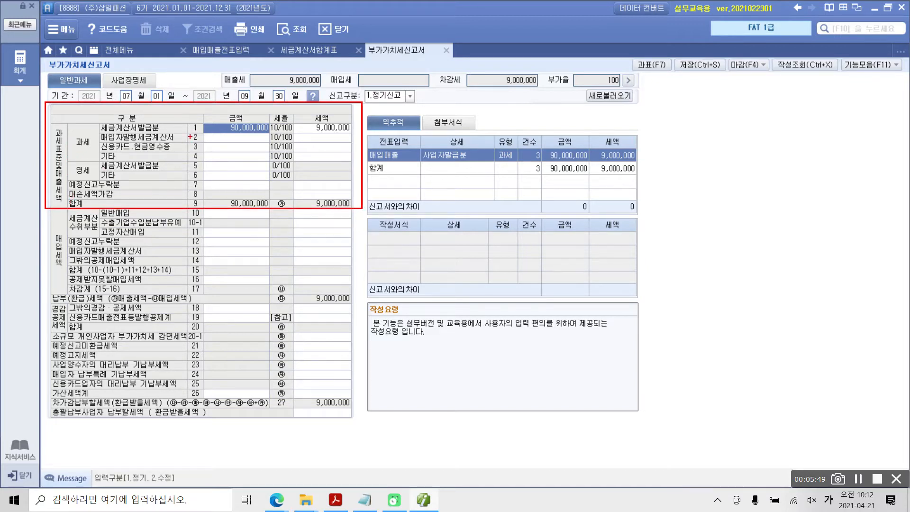
drag(188, 134, 349, 134)
drag(103, 132, 162, 132)
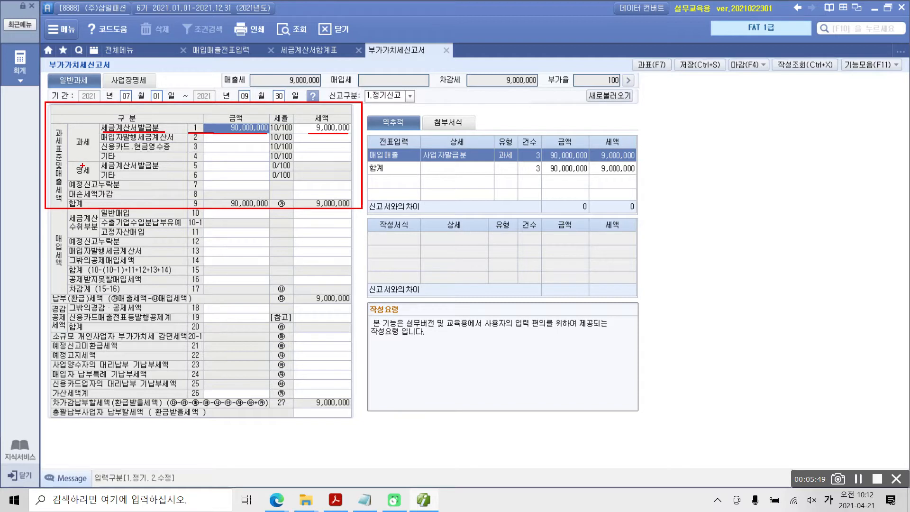
key(Escape)
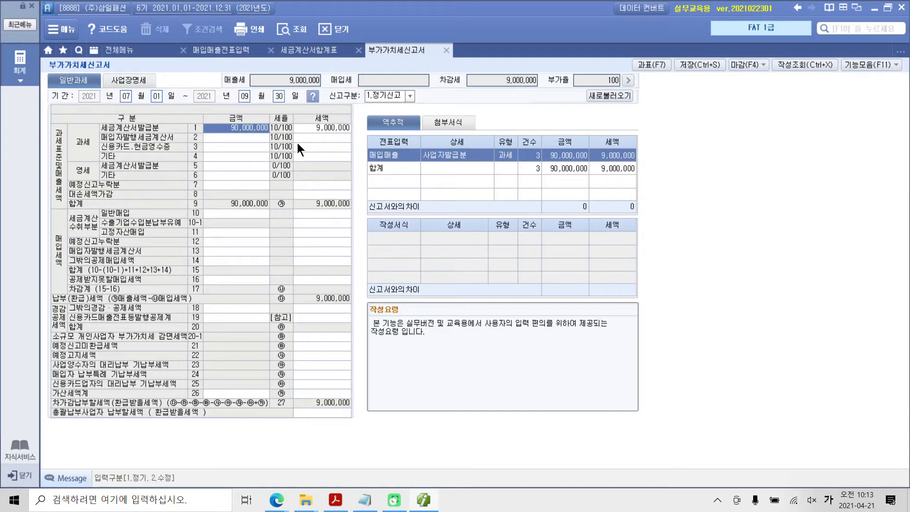
Switch to the textbook PDF in Acrobat Reader and highlight the word 복수거래 in the 수행 2 instruction
click(230, 50)
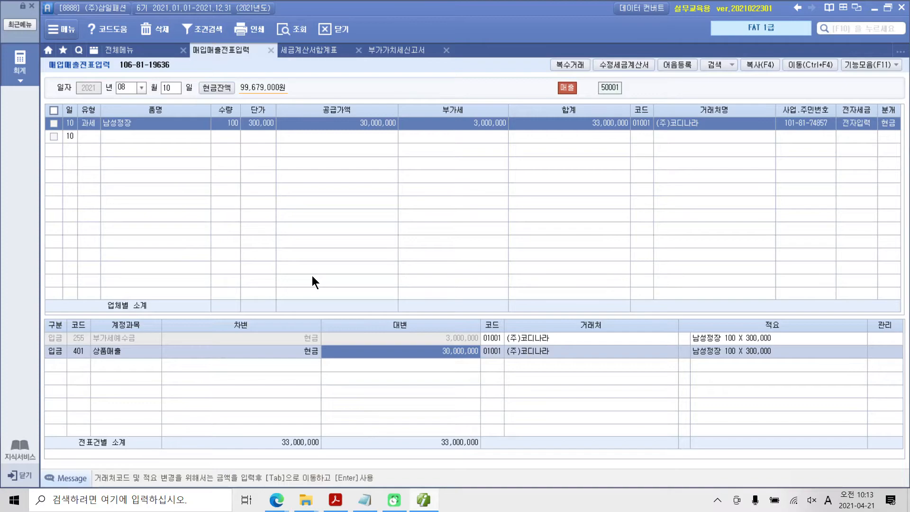
click(336, 500)
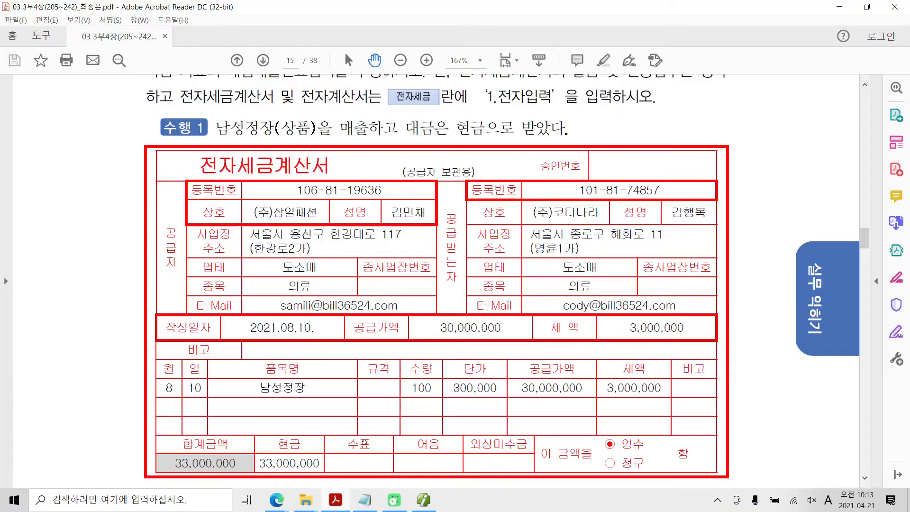
scroll(364, 443, down, 8)
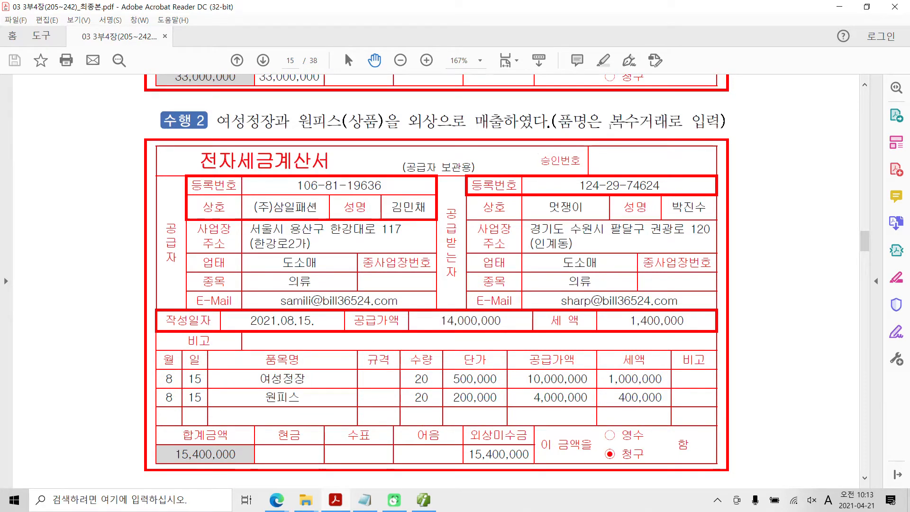
drag(610, 123, 664, 123)
right_click(657, 125)
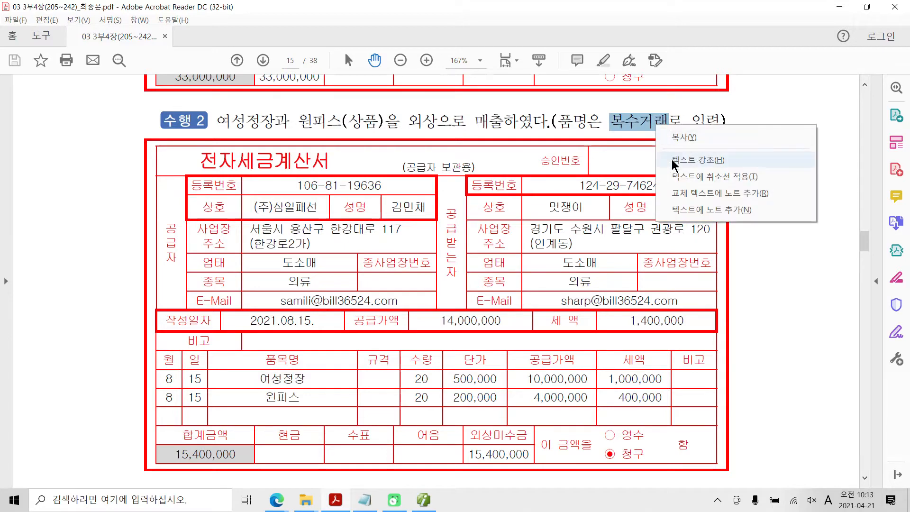
click(673, 160)
scroll(572, 259, down, 3)
scroll(573, 259, up, 2)
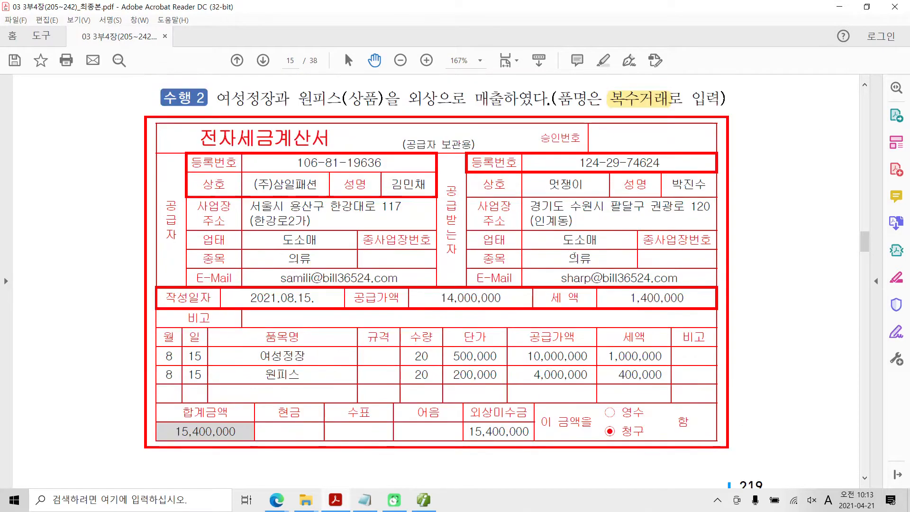
Examine the 수행 2 전자세금계산서 for its 여성정장 and 원피스 items and the 복수거래 entry requirement
key(ctrl+2)
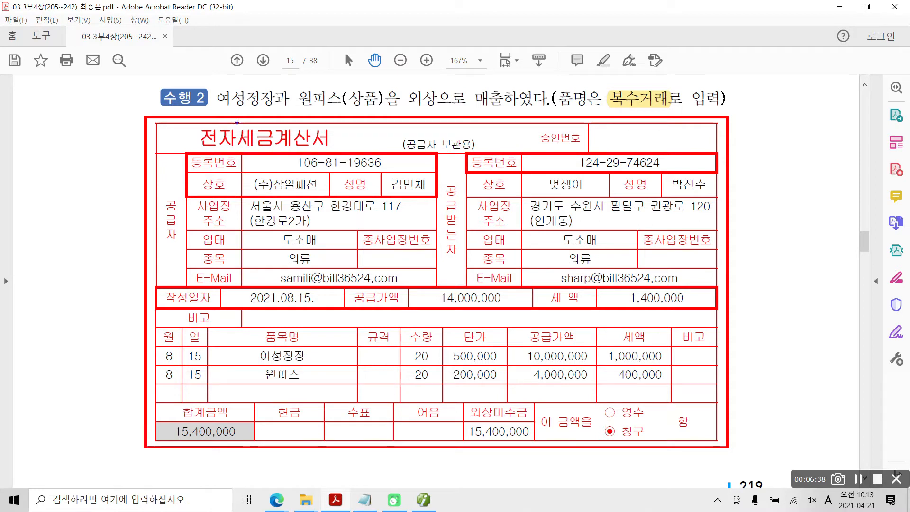
mouse_move(237, 122)
mouse_down()
mouse_move(209, 155)
mouse_move(346, 127)
mouse_move(240, 114)
mouse_up()
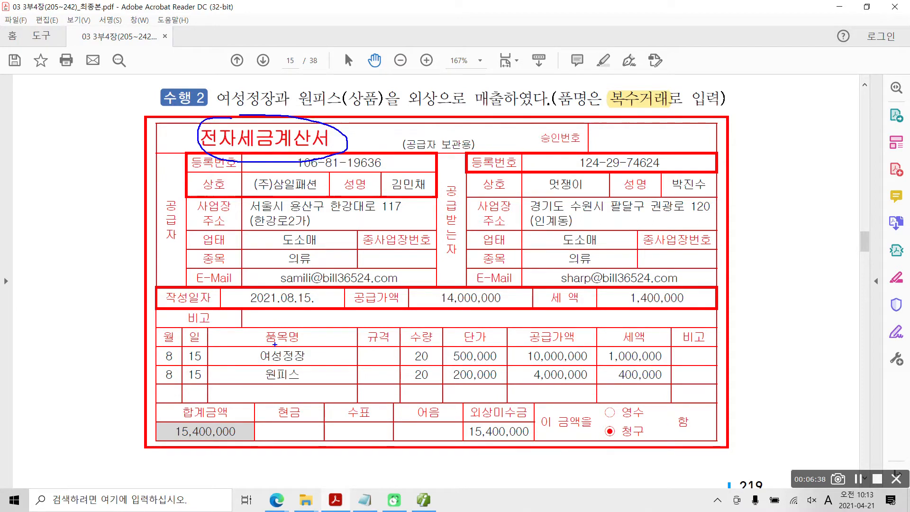
drag(218, 367, 323, 368)
drag(218, 386, 350, 387)
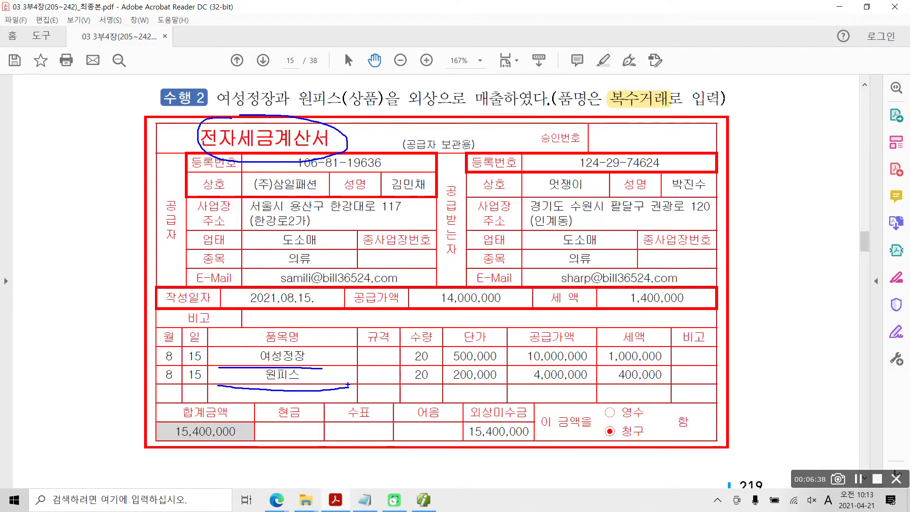
mouse_move(648, 124)
mouse_down()
mouse_move(664, 66)
mouse_move(615, 154)
mouse_up()
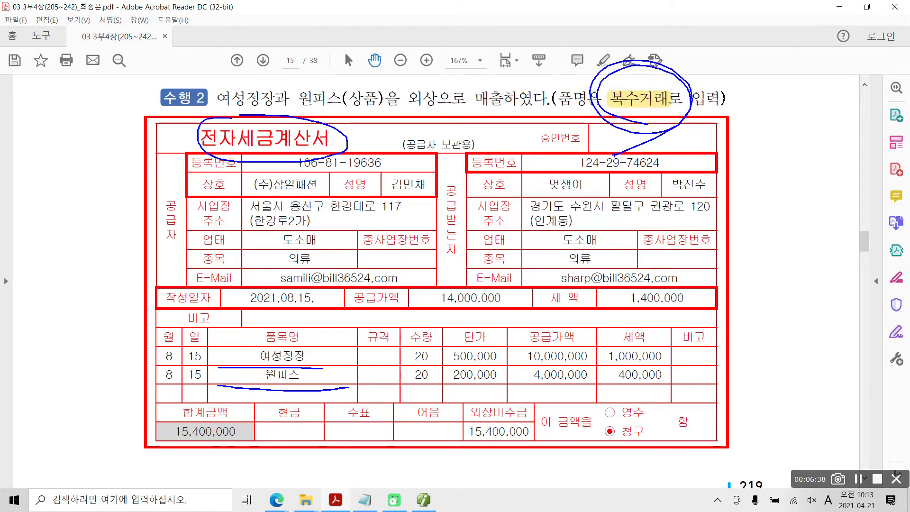
key(Escape)
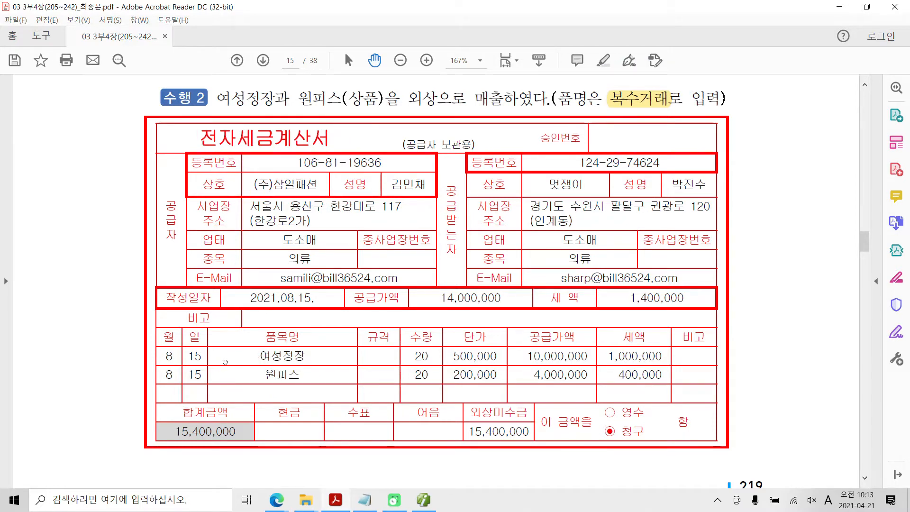
Switch back to Smart A's 매입매출전표입력, set the voucher day to 15, and give the new line type 11.과세
key(alt+Tab)
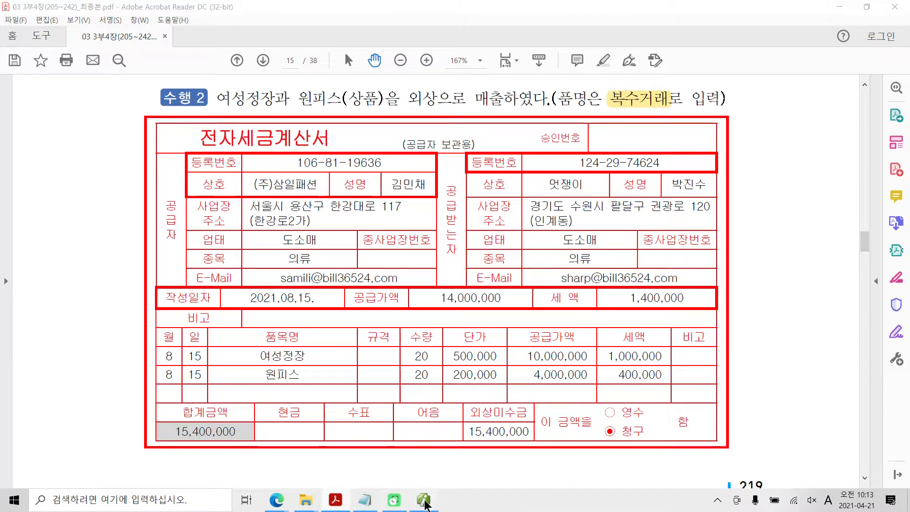
click(169, 89)
text(15)
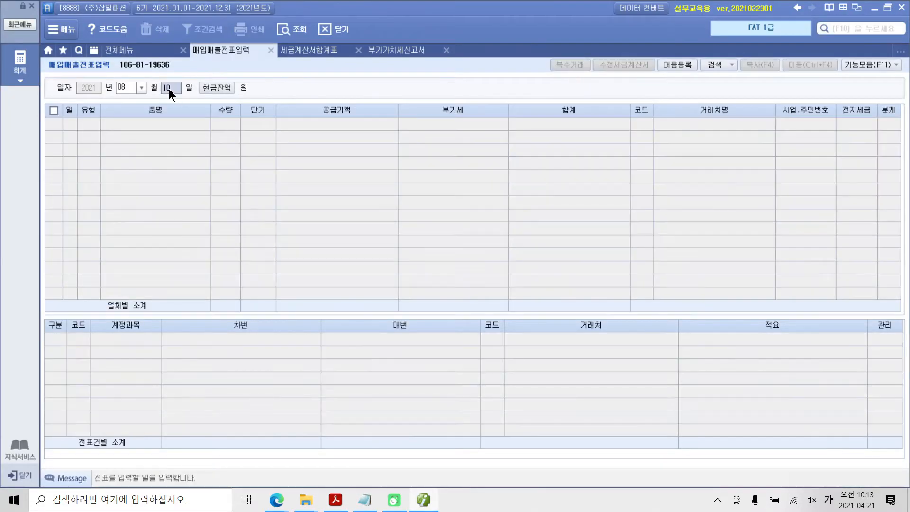
key(Return)
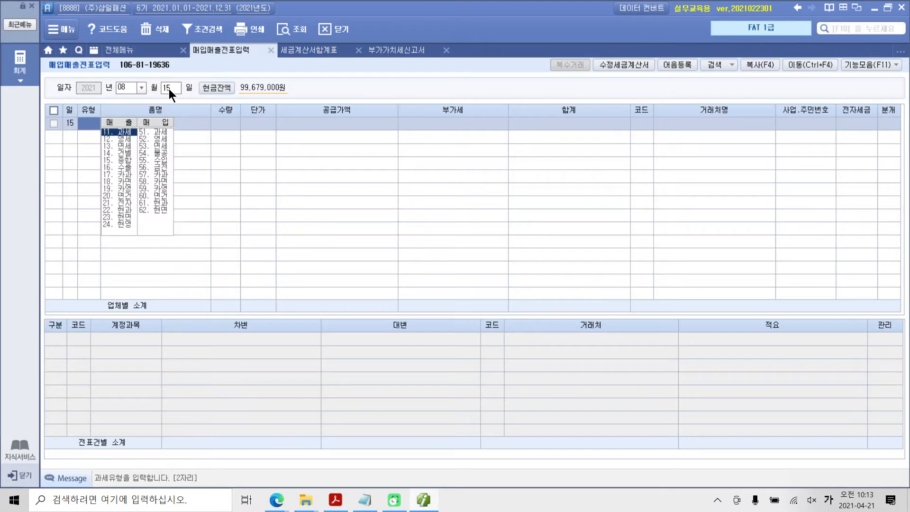
text(11)
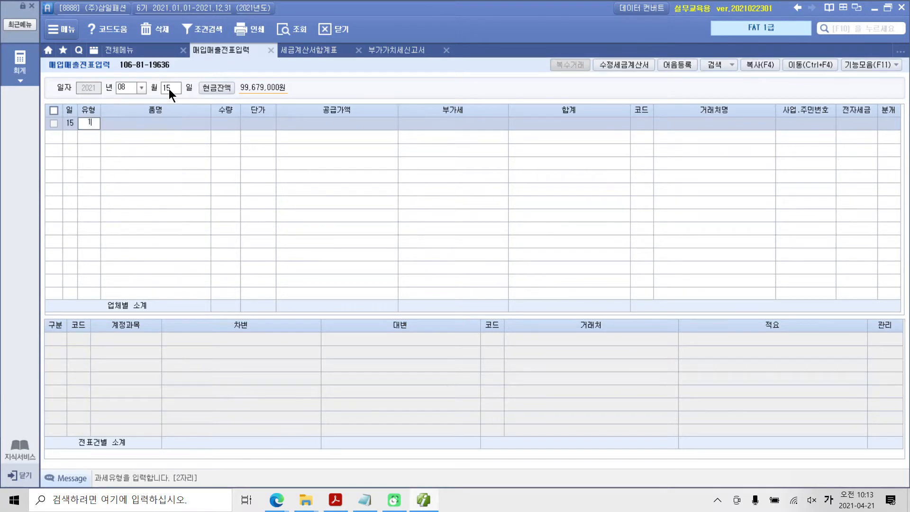
key(Return)
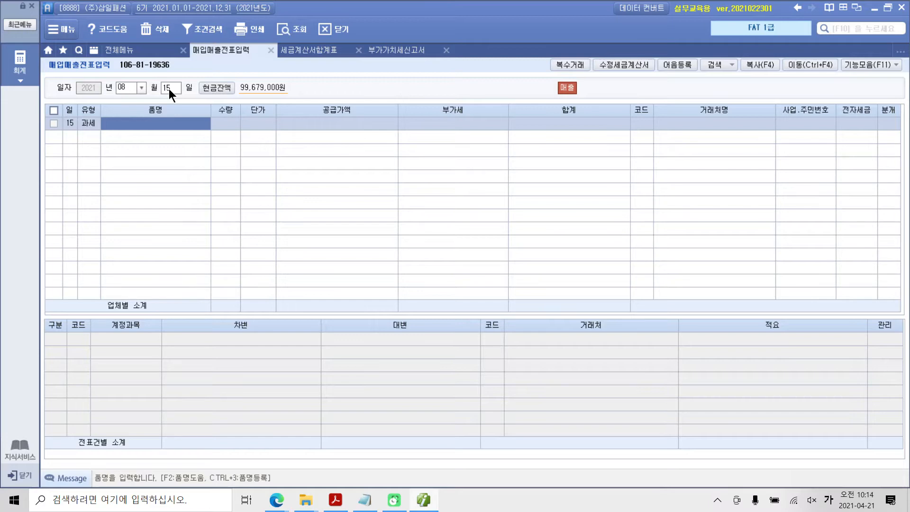
Open the 복수거래 entry window for the day-15 taxable sales line
key(ctrl+2)
mouse_move(603, 80)
mouse_down()
mouse_move(564, 80)
mouse_move(602, 68)
mouse_move(594, 94)
mouse_up()
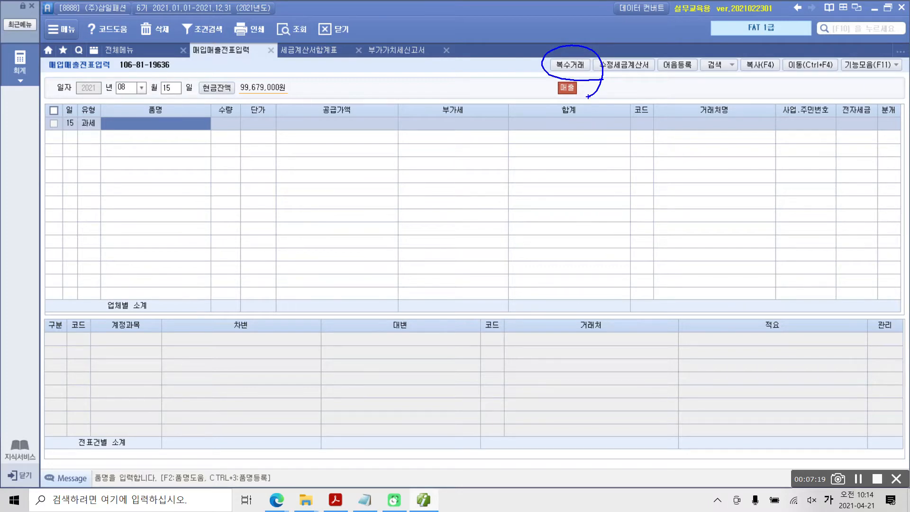
key(Escape)
key(F7)
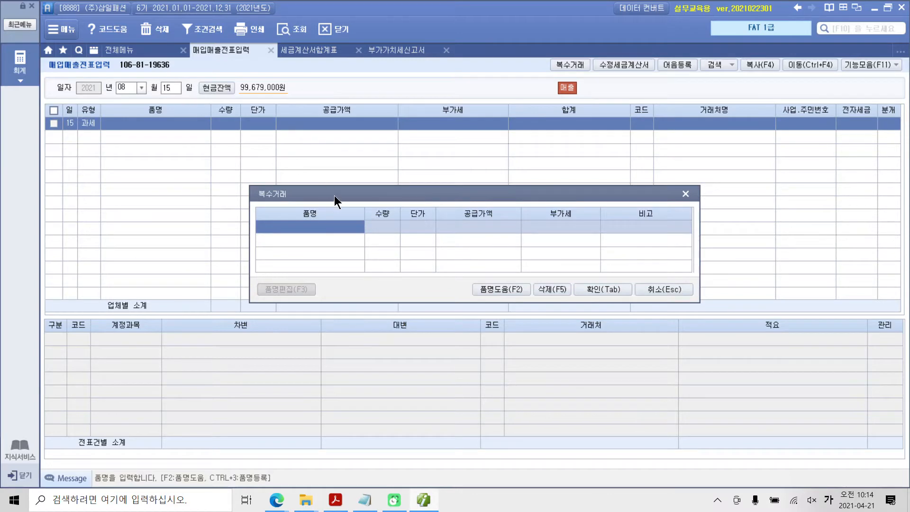
drag(334, 196, 312, 193)
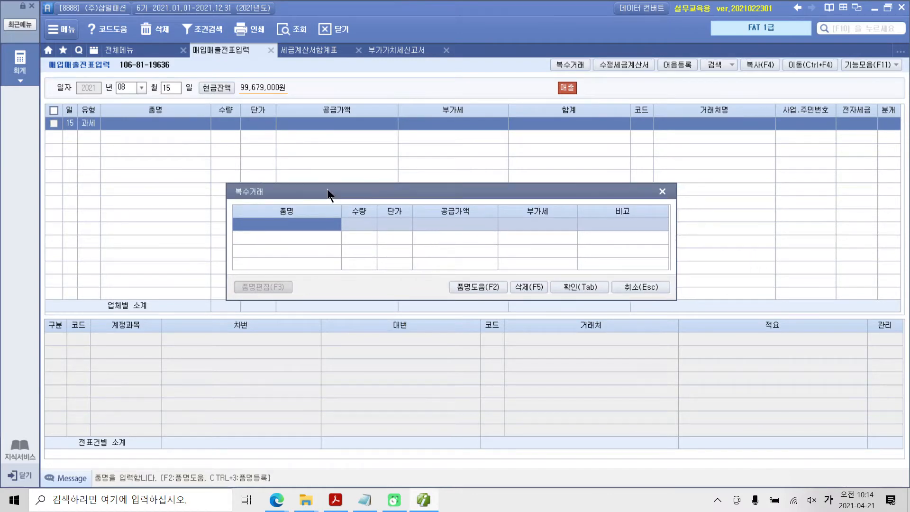
key(ctrl+2)
mouse_move(546, 48)
mouse_down()
mouse_move(594, 71)
mouse_move(594, 80)
mouse_up()
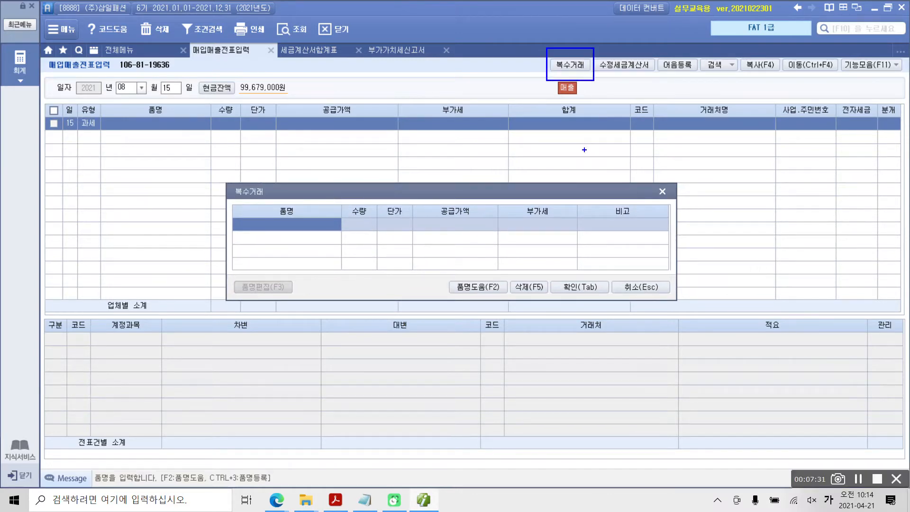
drag(584, 152, 587, 81)
mouse_move(577, 155)
mouse_down()
mouse_move(599, 154)
mouse_move(582, 181)
mouse_move(608, 170)
mouse_move(621, 184)
mouse_up()
key(Escape)
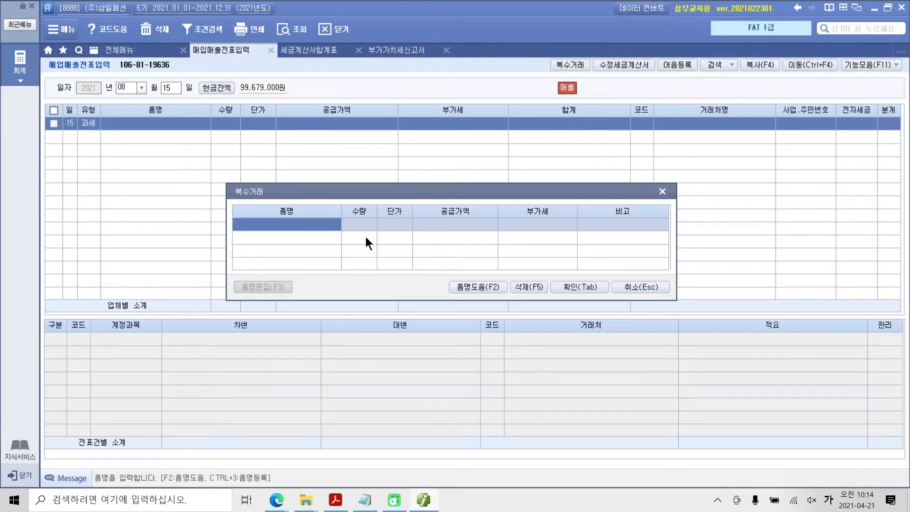
Enter 여성정장 as the first 복수거래 item with quantity 20 and unit price 500,000
click(297, 219)
text(여성정장)
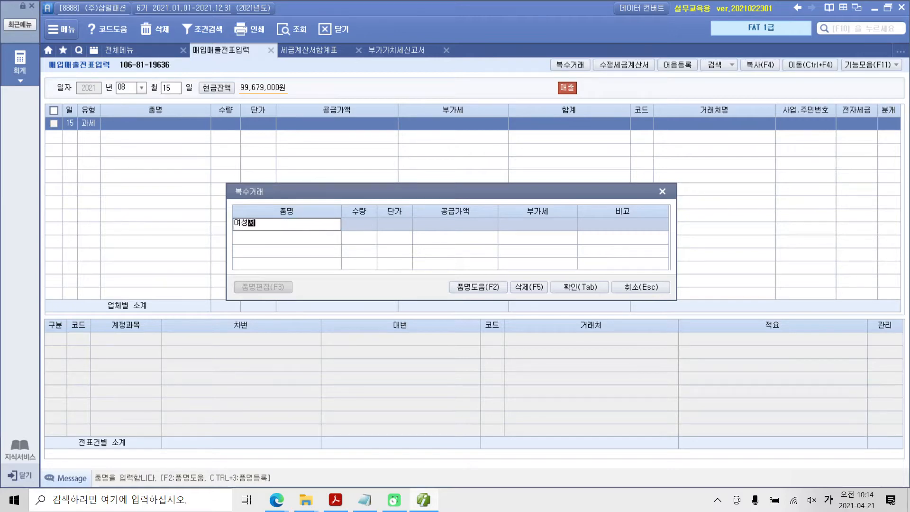
key(Return)
text(20)
key(Return)
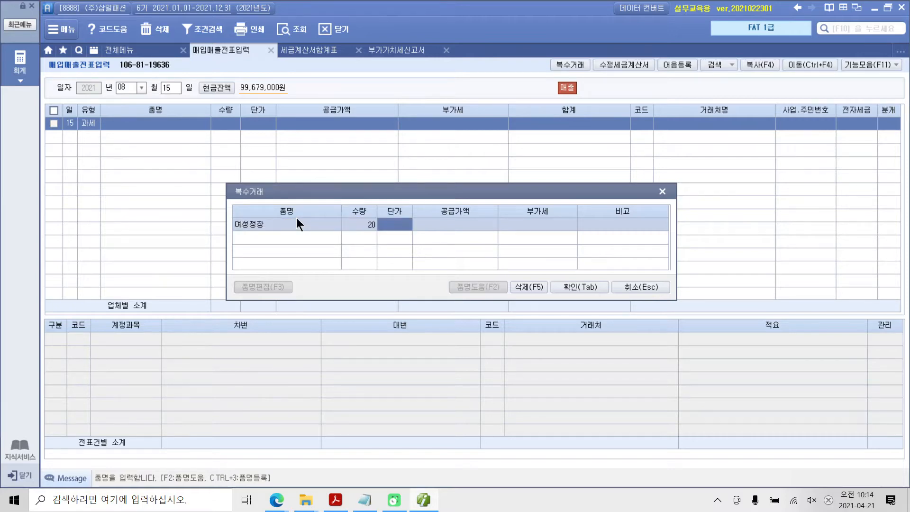
text(500000)
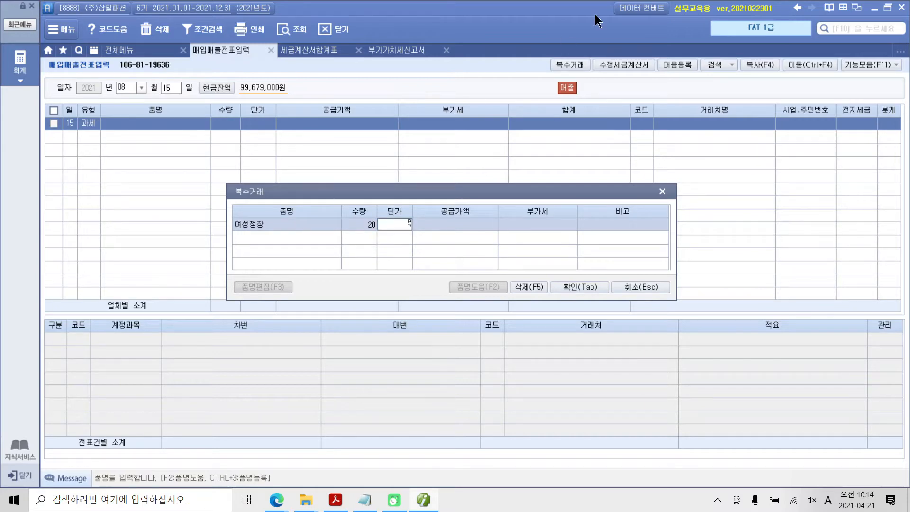
key(Return)
key(Return)
key(Return)
key(Return)
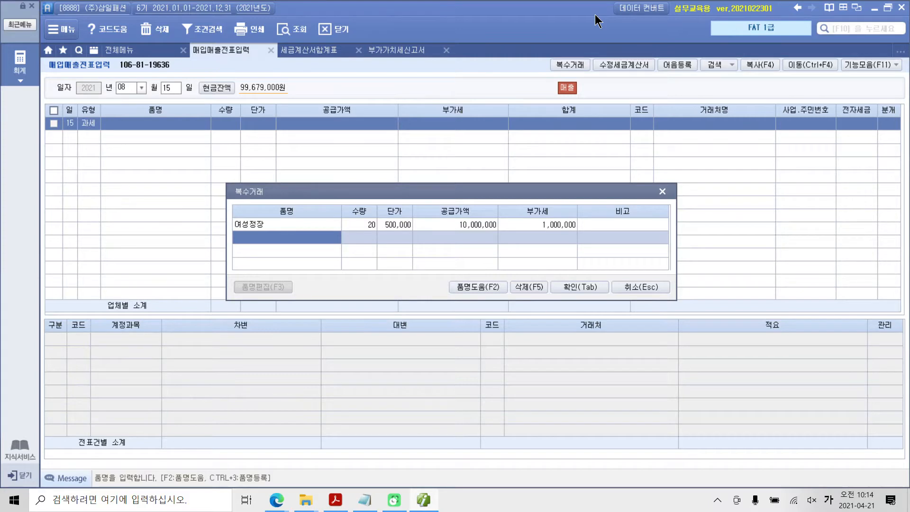
Add 원피스 as the second item with quantity 20 and unit price 200,000, and confirm the 복수거래 entry
text(원피스)
key(Return)
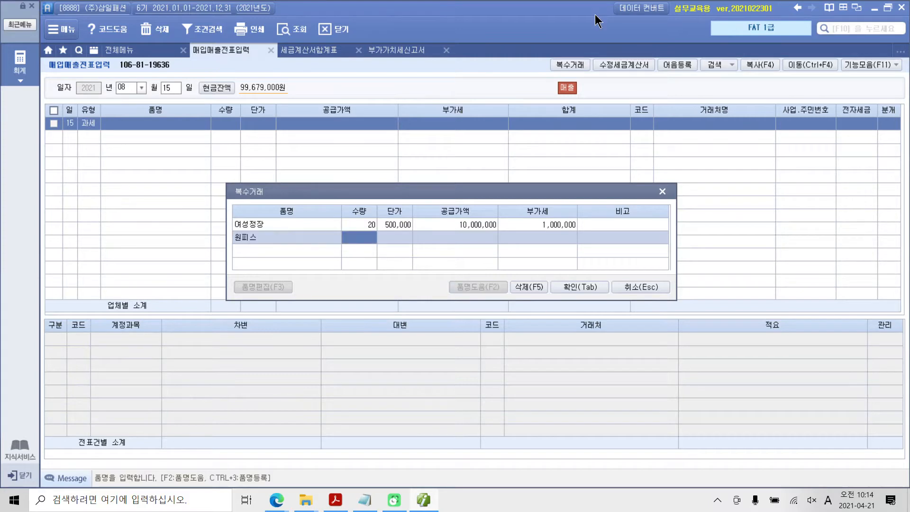
text(20)
key(Return)
text(200000)
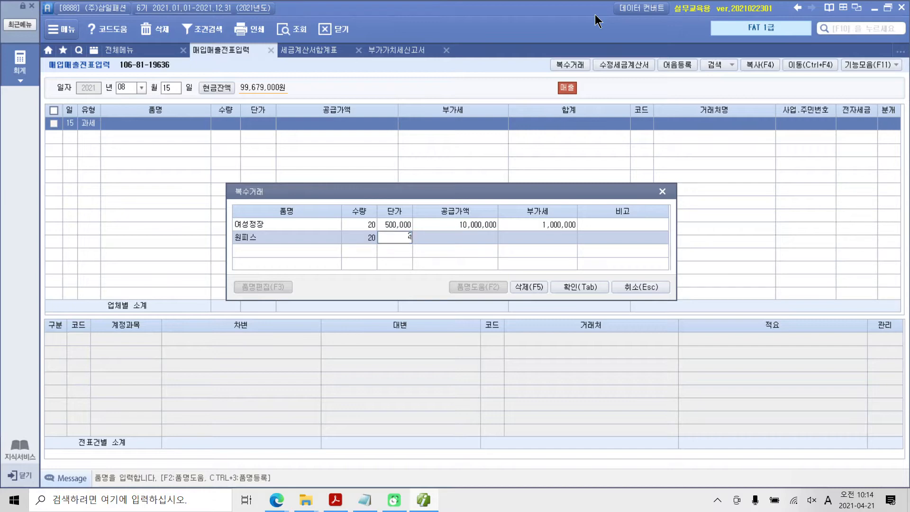
key(Return)
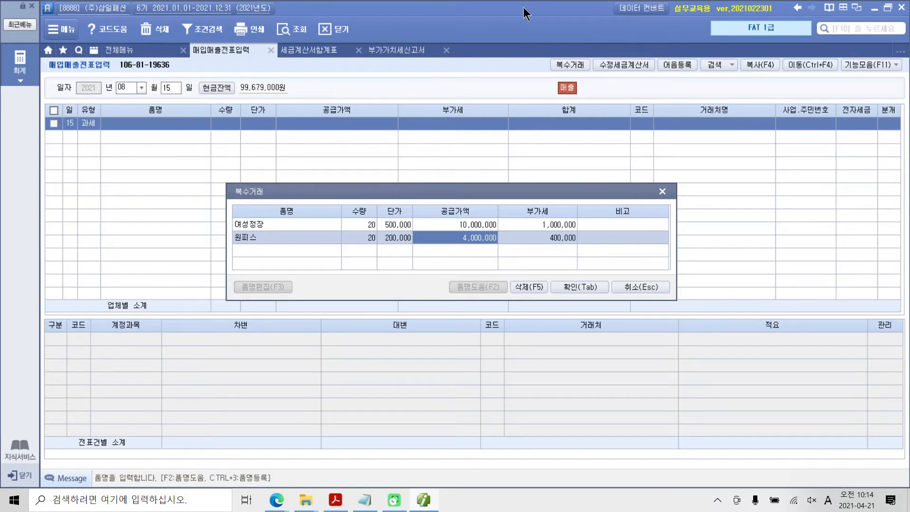
click(582, 288)
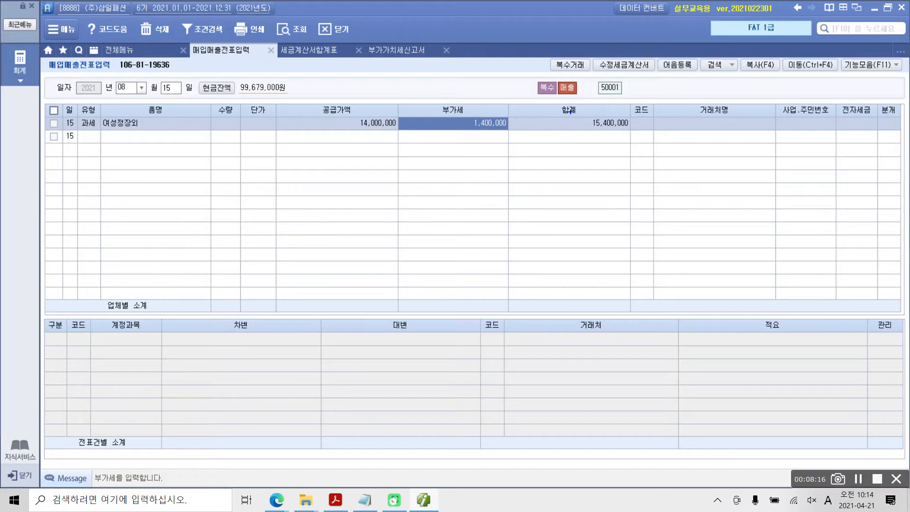
Try to edit the 여성정장외 item name, reopen its 복수거래 details, check both items' quantities and unit prices, and return to the voucher
drag(571, 112, 650, 143)
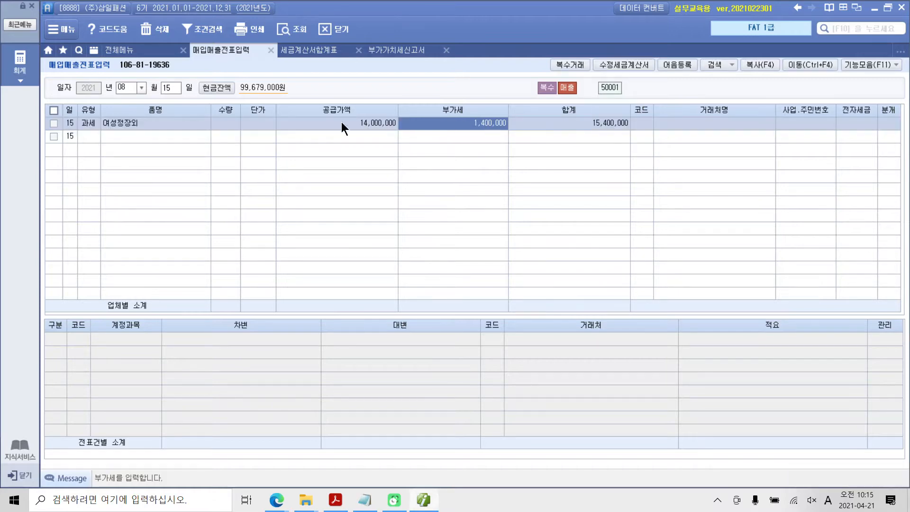
click(136, 123)
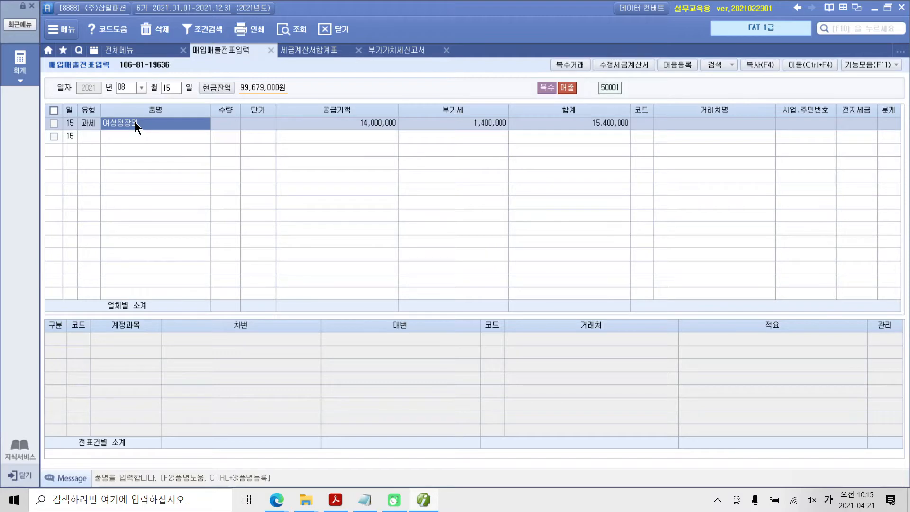
key(Return)
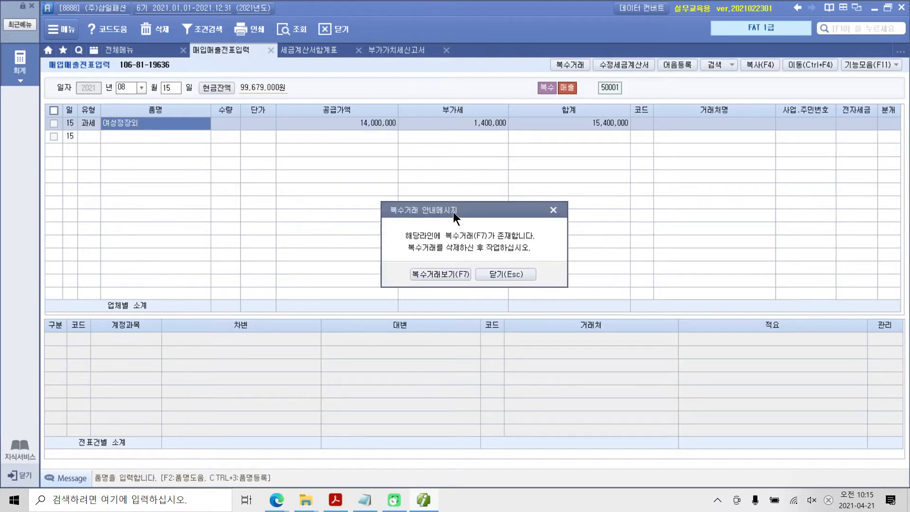
drag(453, 212, 354, 214)
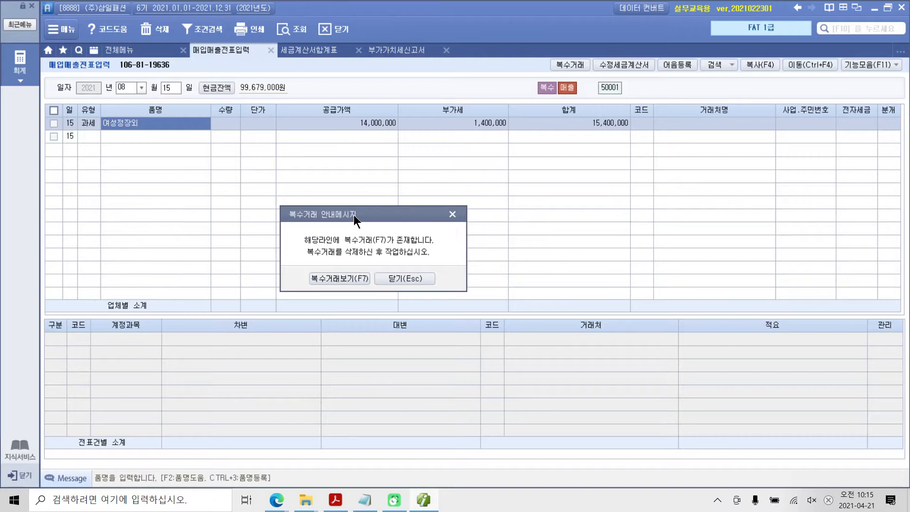
click(349, 278)
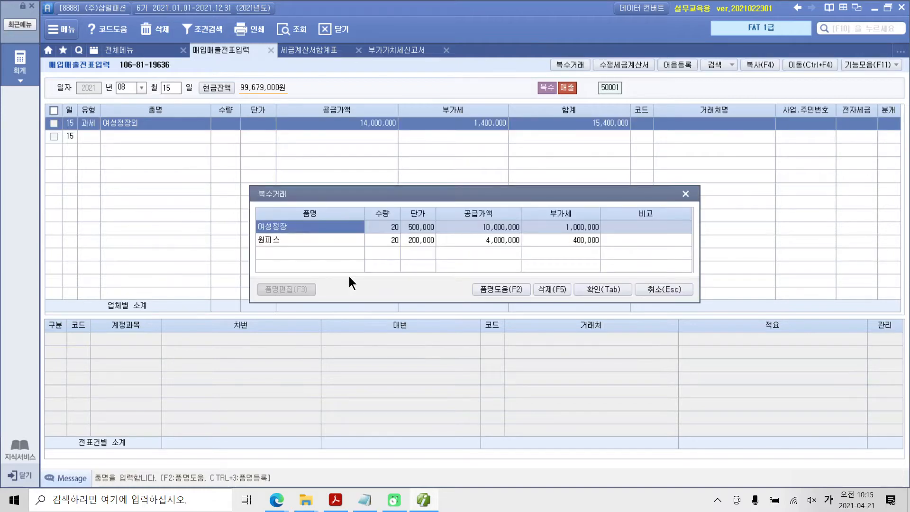
click(391, 227)
click(395, 240)
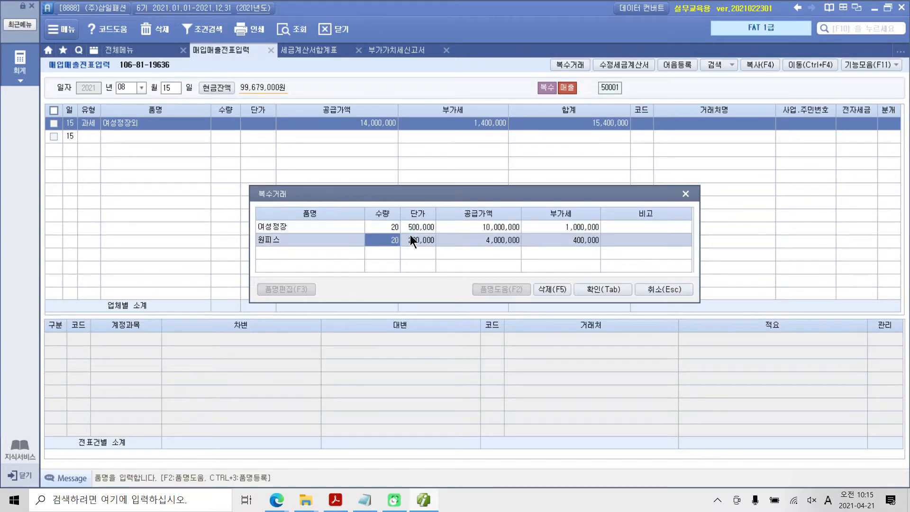
click(412, 233)
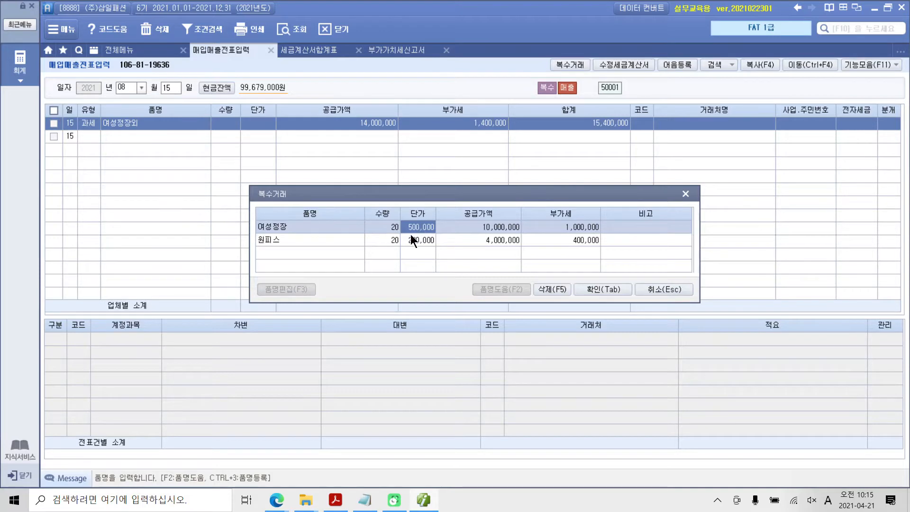
click(588, 292)
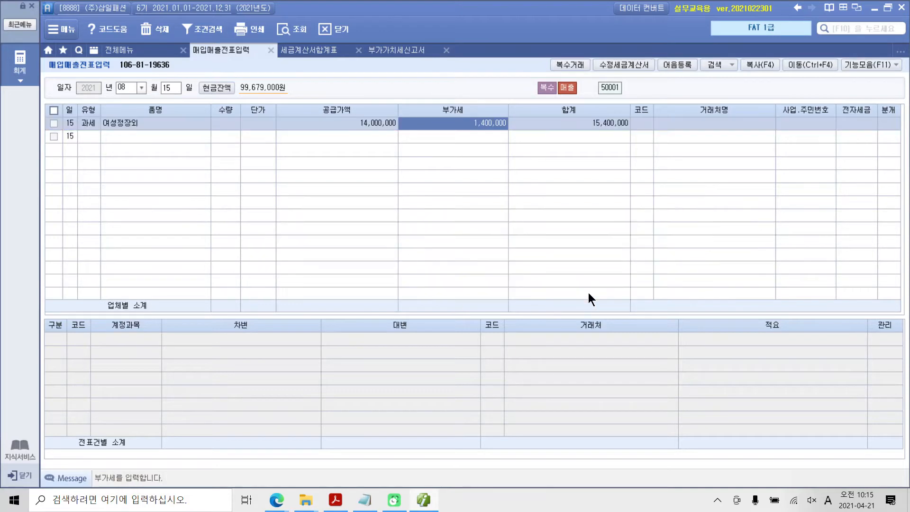
Look up 멋쟁 in the customer codes and assign 멋쟁이 as the sales line's 거래처
click(643, 123)
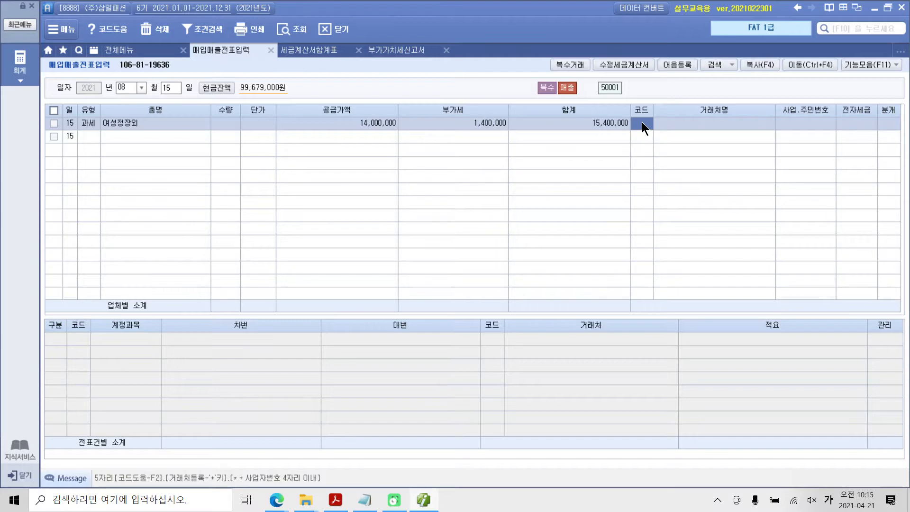
text(멋쟁)
key(Return)
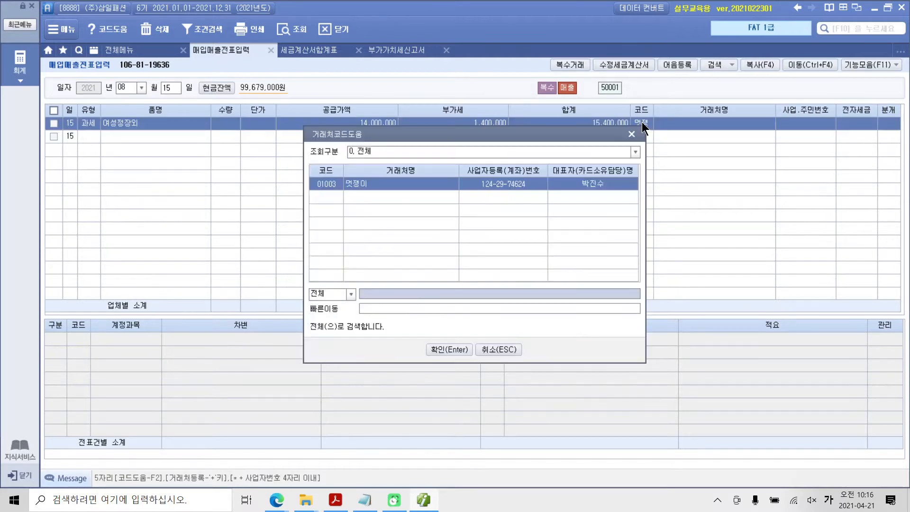
key(Return)
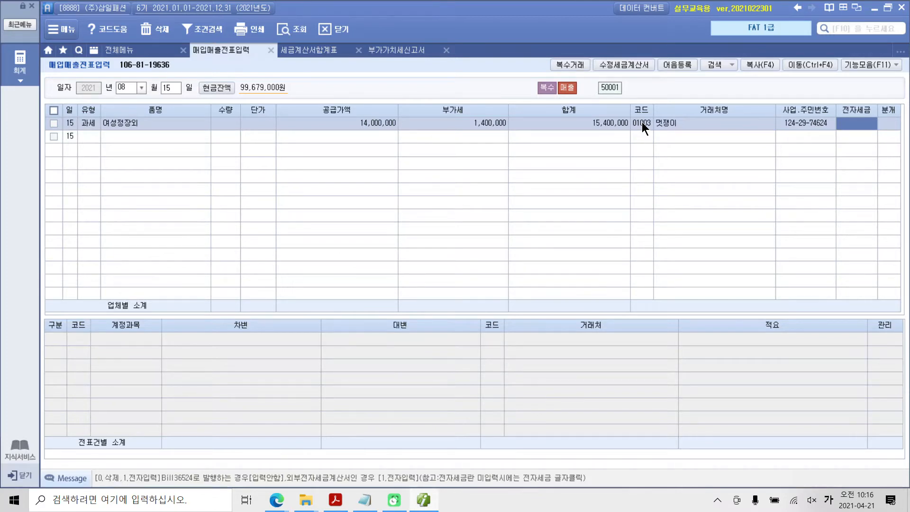
Mark the sales line's electronic tax invoice as 전자입력 and set its journal type to 2:외상
text(1)
key(Return)
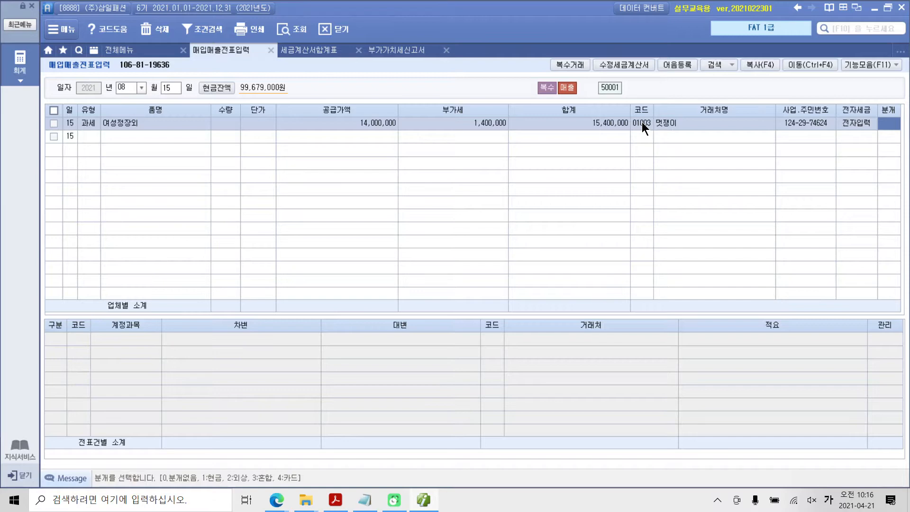
text(2)
key(Return)
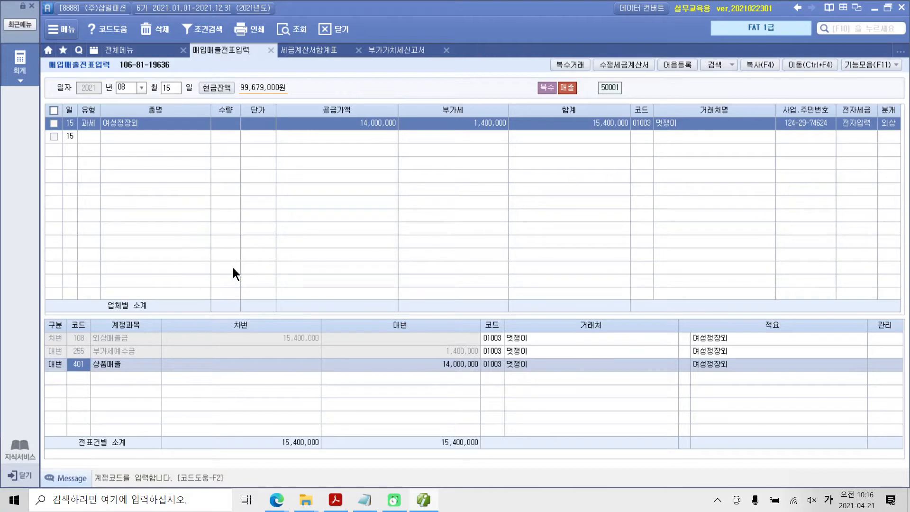
Examine the 외상매출금, 부가세예수금 and 상품매출 lines of the credit sale's journal entry
click(94, 338)
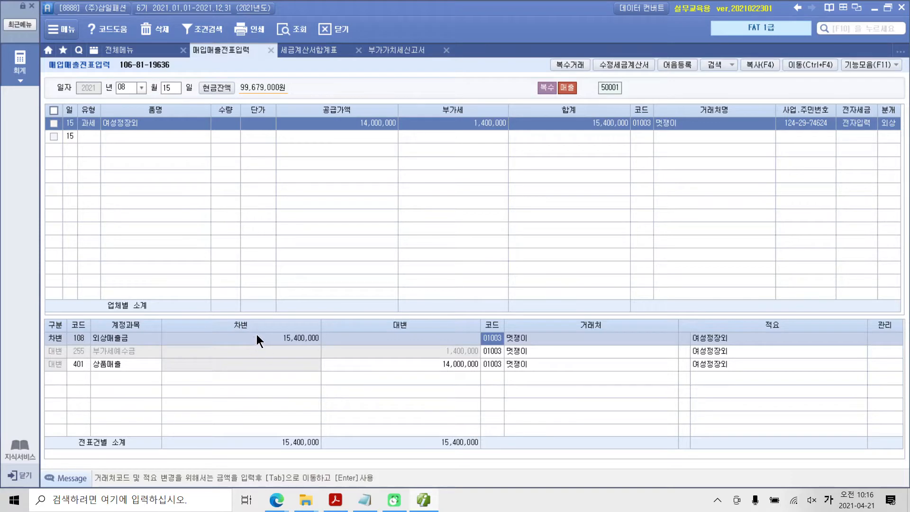
click(115, 354)
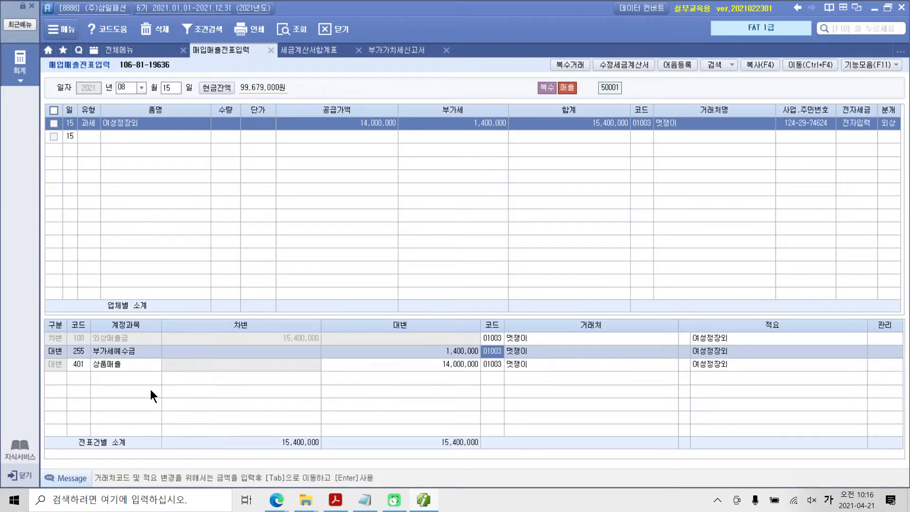
click(115, 365)
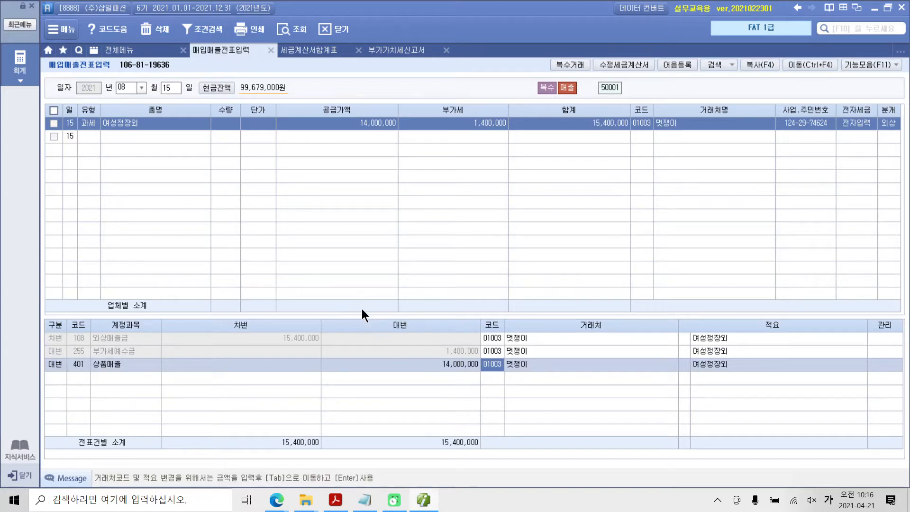
Switch to the textbook PDF in Acrobat Reader and examine the 수행 3 instruction and 전자세금계산서 for the 블라우스 sale
click(335, 500)
scroll(421, 356, down, 10)
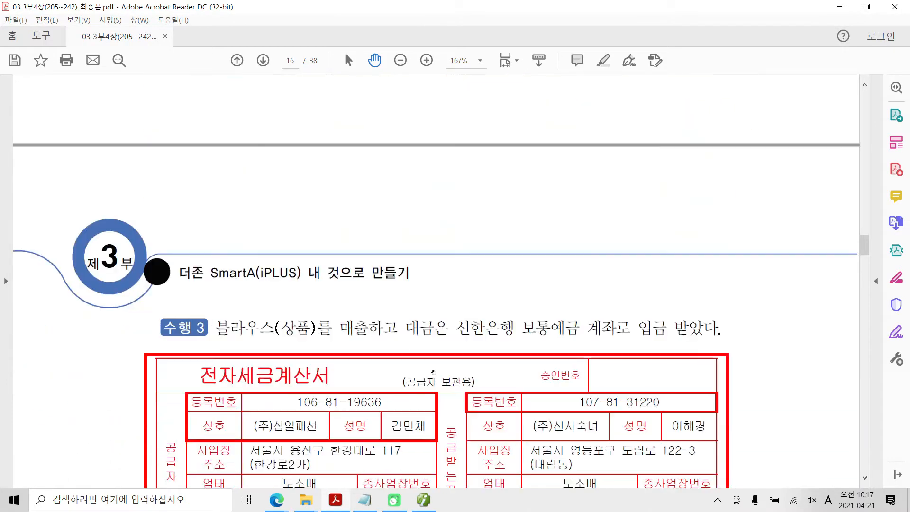
scroll(435, 371, down, 3)
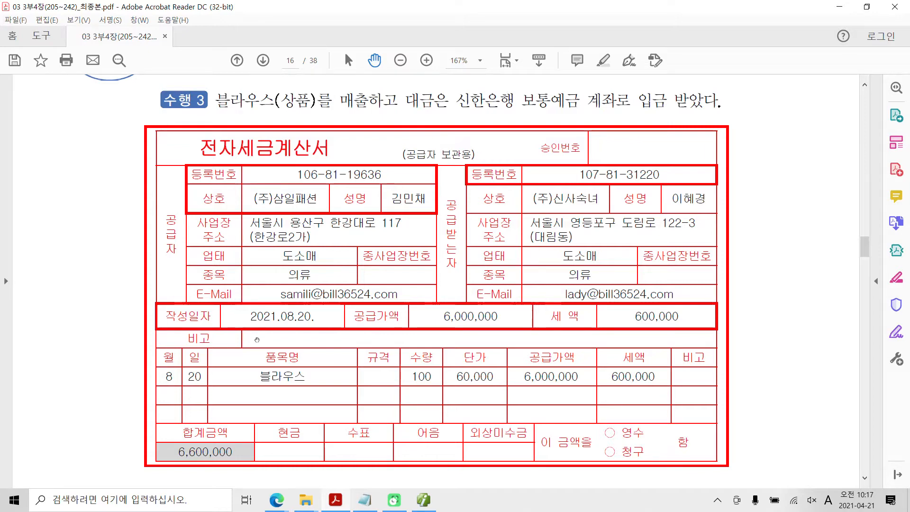
Switch back to Smart A's 매입매출전표입력, set the voucher day to 20, and give the new line type 11.과세
click(418, 503)
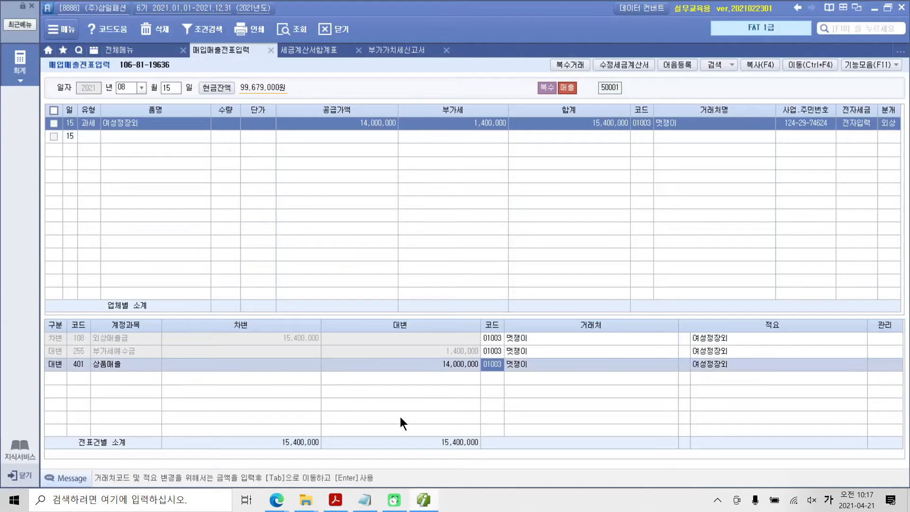
click(172, 84)
text(20)
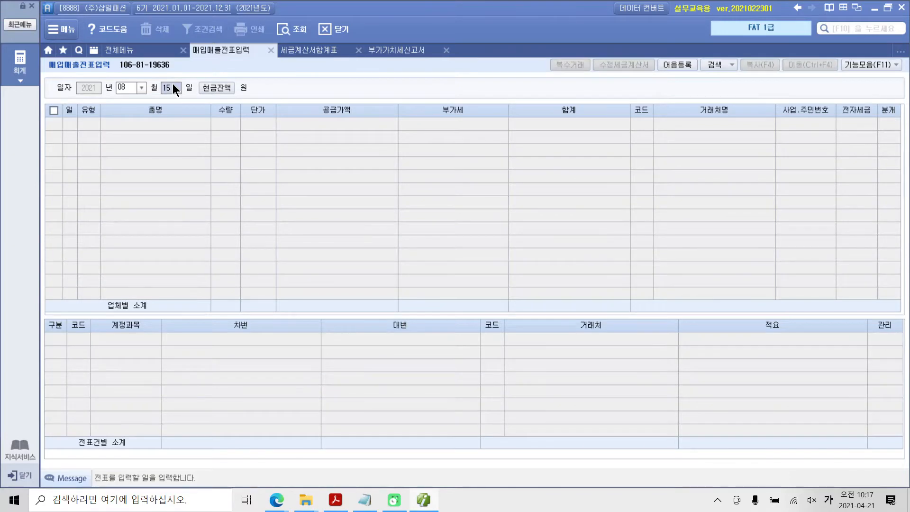
key(Return)
key(Return)
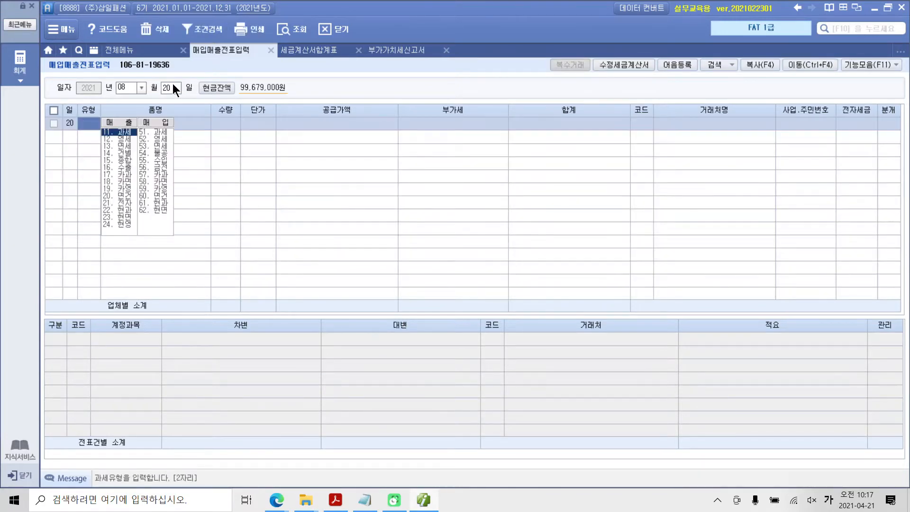
text(11)
key(Return)
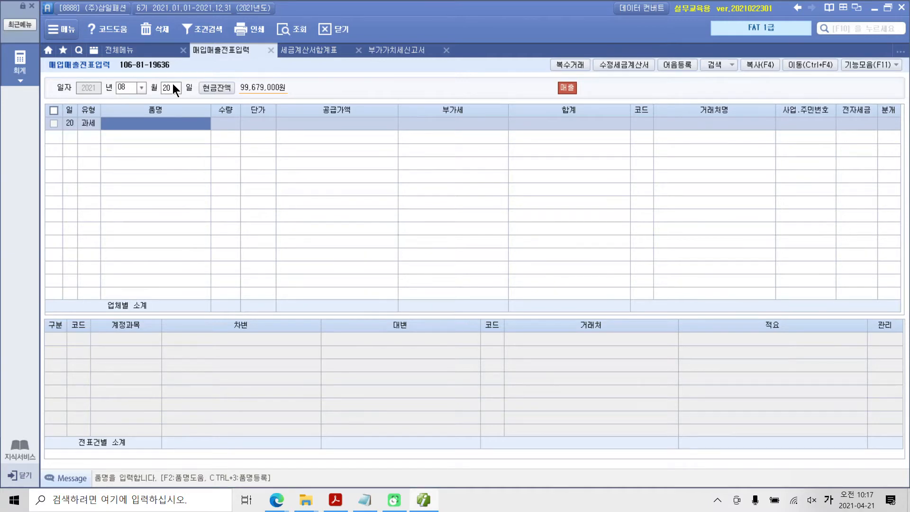
Enter 블라우스 as the sales line's item with quantity 100 and unit price 60,000, accepting the calculated supply amount and VAT
text(블라우스)
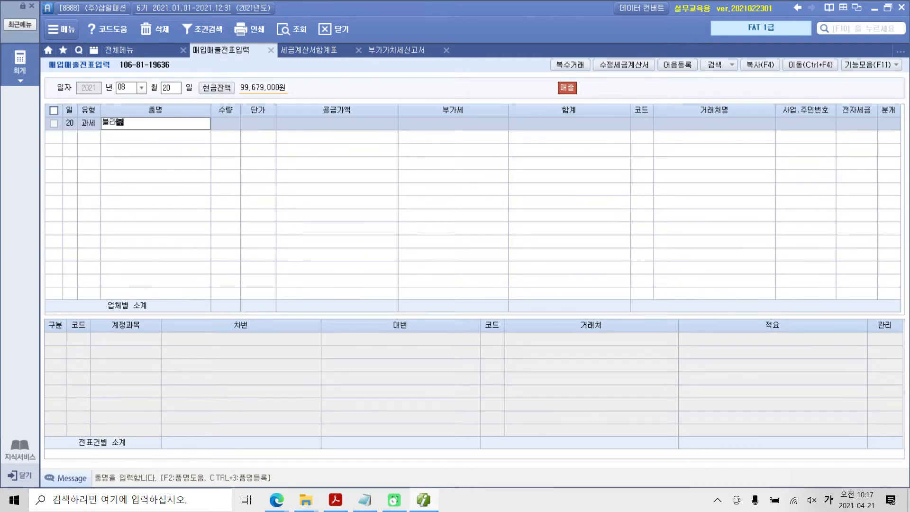
key(Return)
key(Hangul)
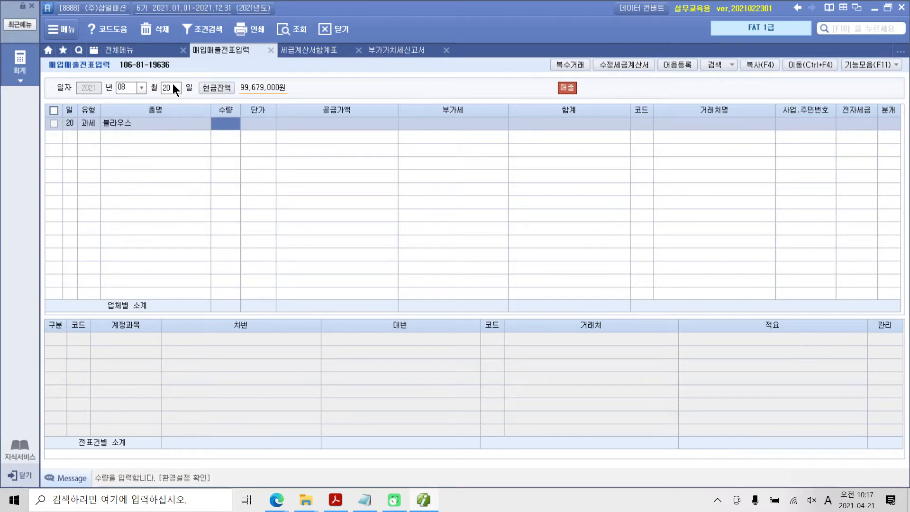
text(100)
key(Return)
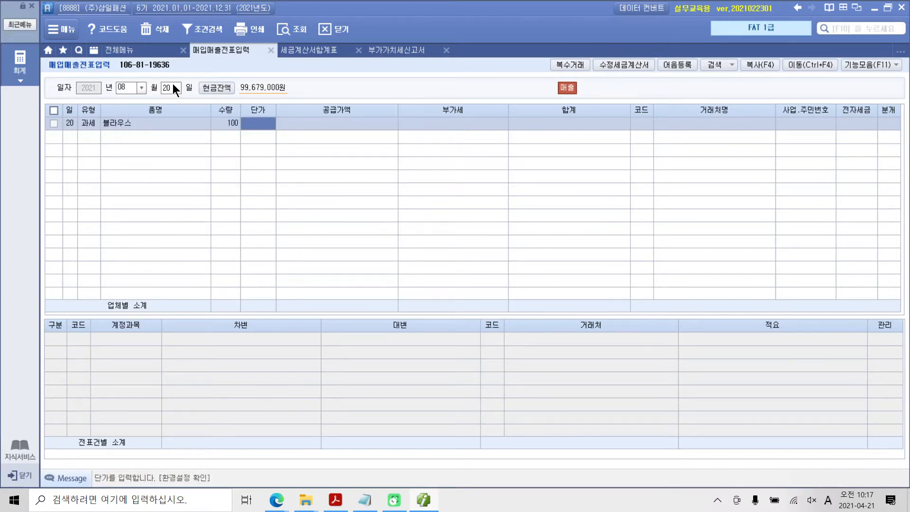
text(60000)
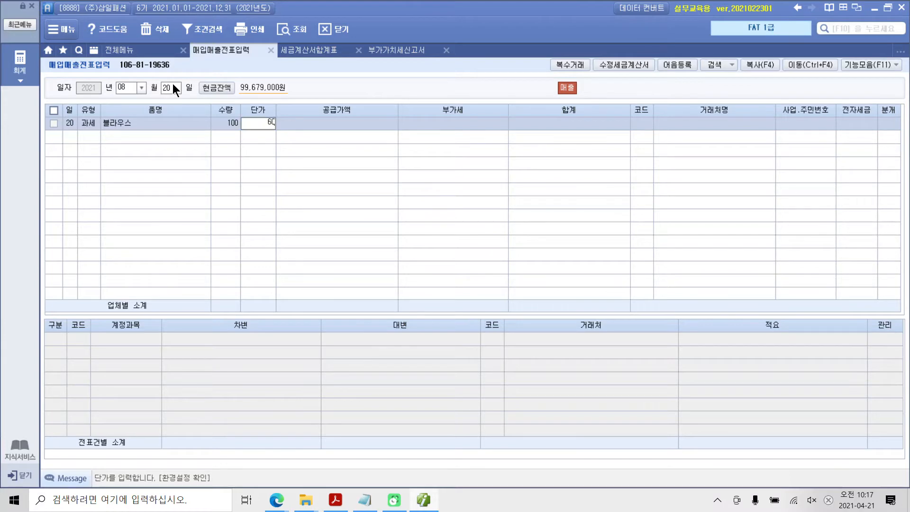
key(Return)
key(Return)
key(Return)
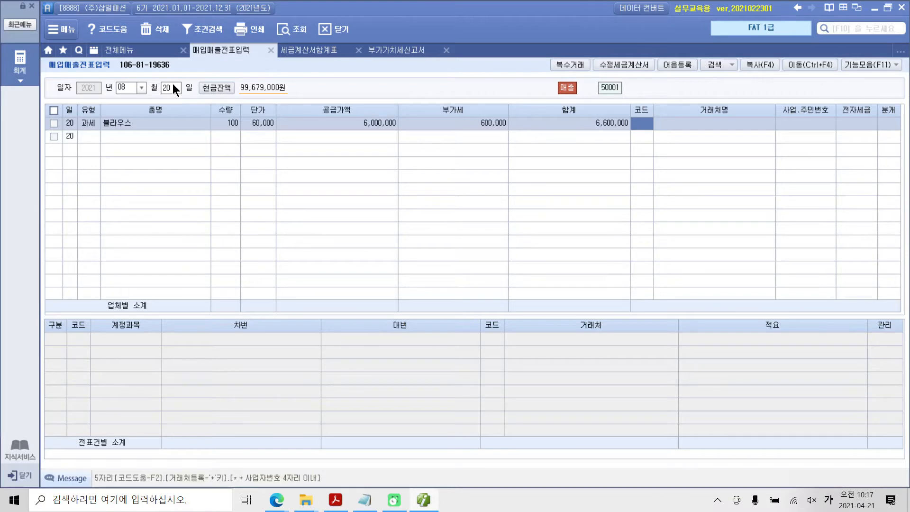
Set the 블라우스 line's customer to (주)신사숙녀
text(신사)
key(Return)
key(Return)
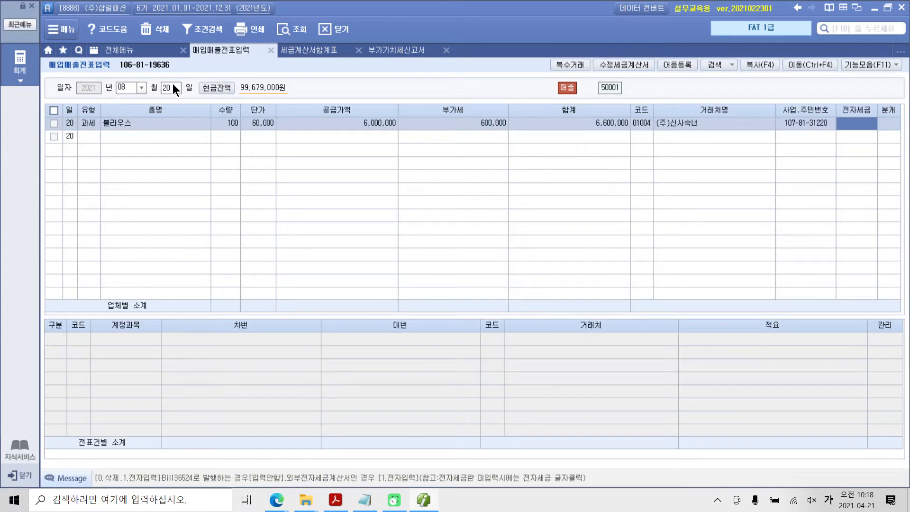
Mark the 블라우스 line's electronic tax invoice as 전자입력 and set its journal type to 3:혼합
text(1)
key(Return)
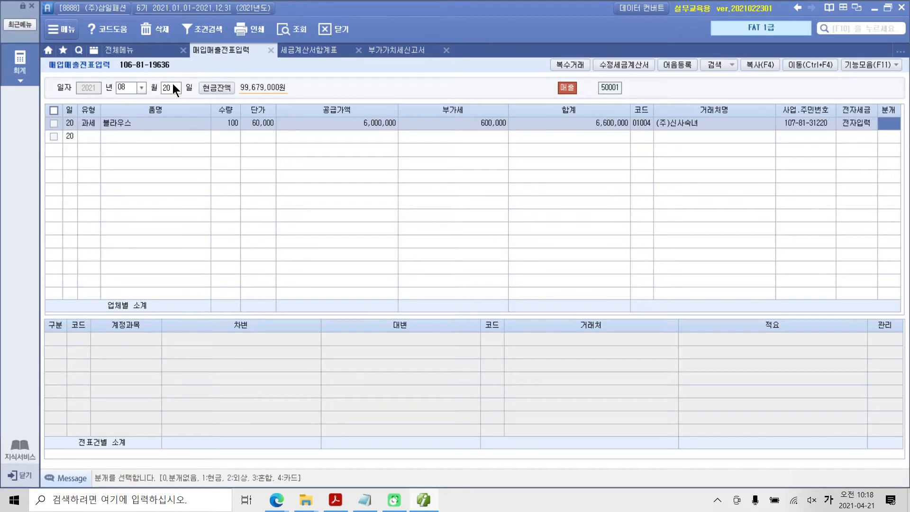
text(3)
key(Return)
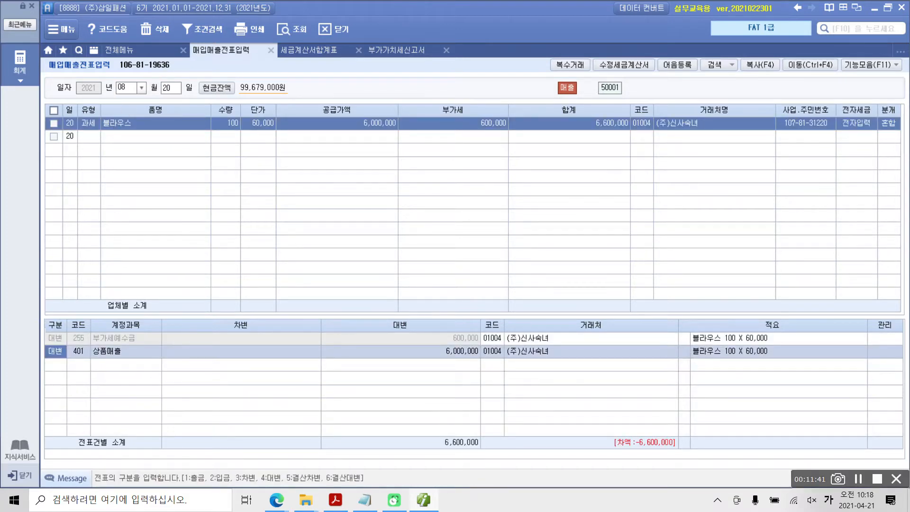
Examine the 부가세예수금 and 상품매출 credit lines in the 블라우스 sale's journal entry
drag(37, 320, 493, 363)
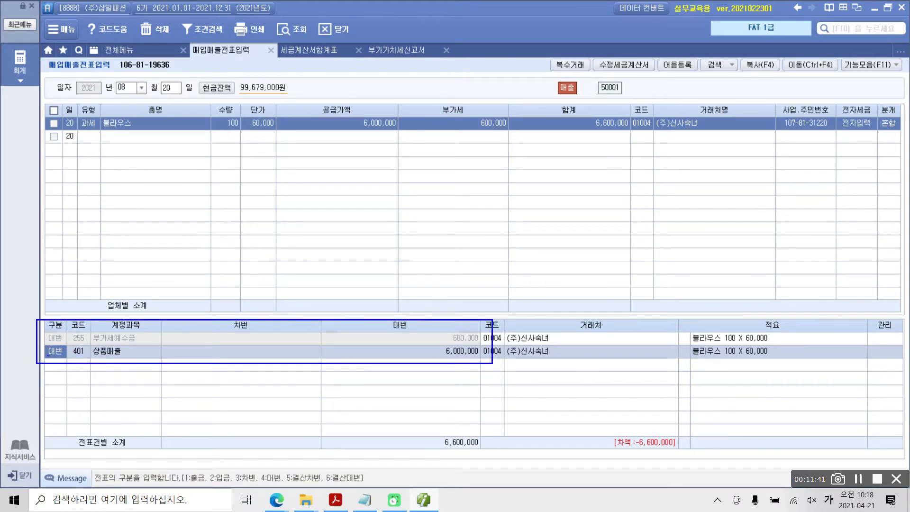
mouse_move(48, 355)
mouse_down()
mouse_move(40, 339)
mouse_move(68, 326)
mouse_move(70, 356)
mouse_move(62, 356)
mouse_up()
key(Escape)
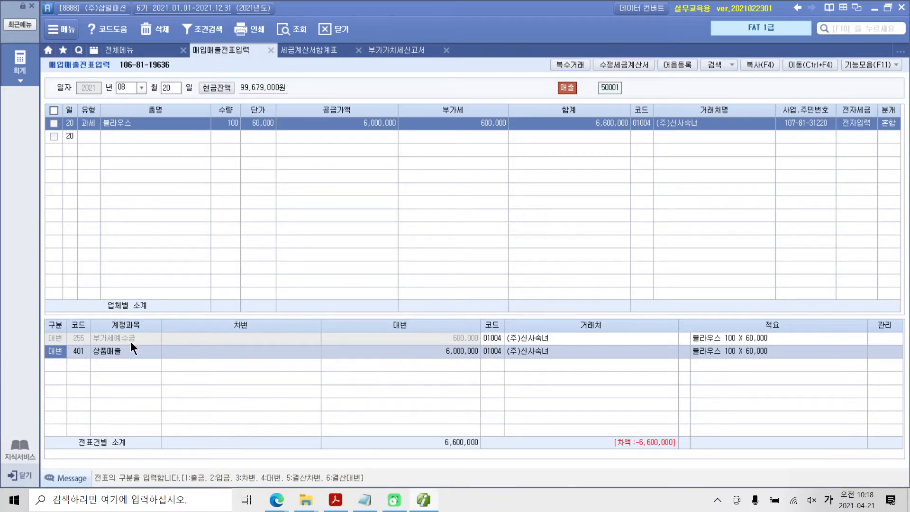
click(130, 342)
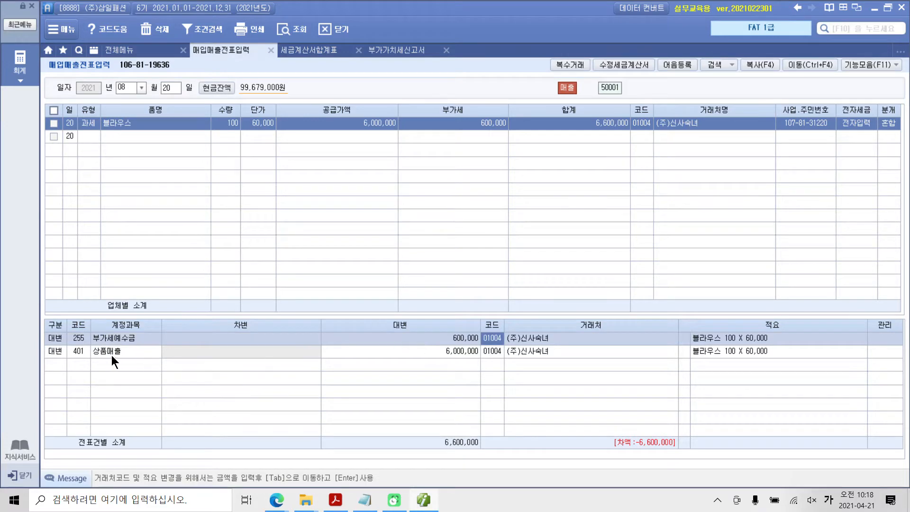
click(110, 355)
click(443, 354)
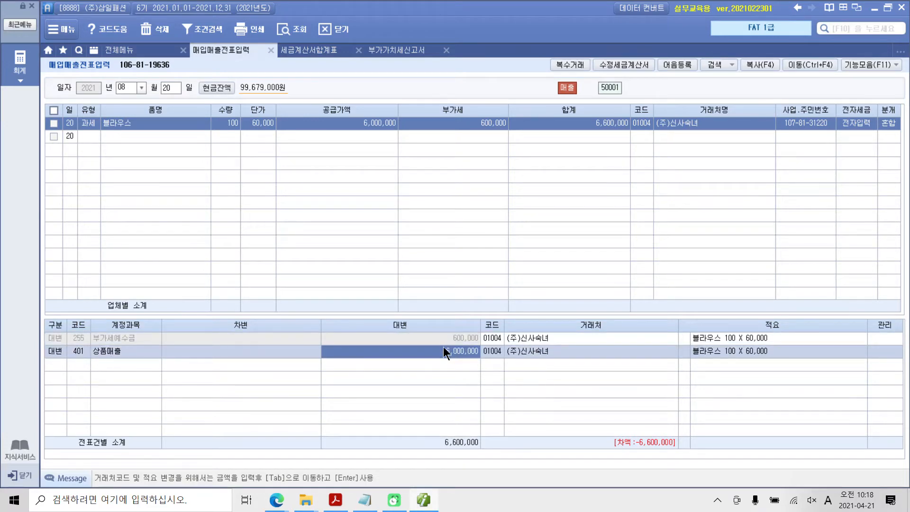
Add a 3:차변 line to the journal entry for account 103 보통예금 with an amount of 6,600,000
click(51, 365)
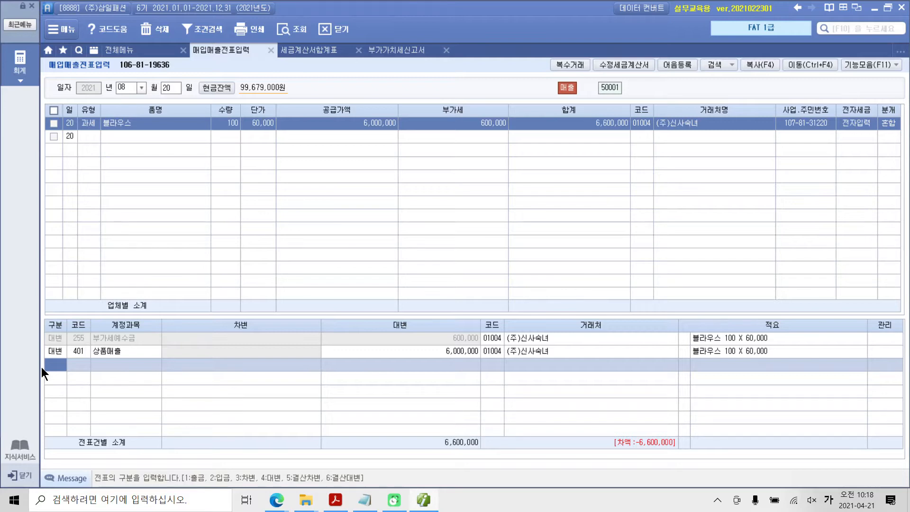
text(3)
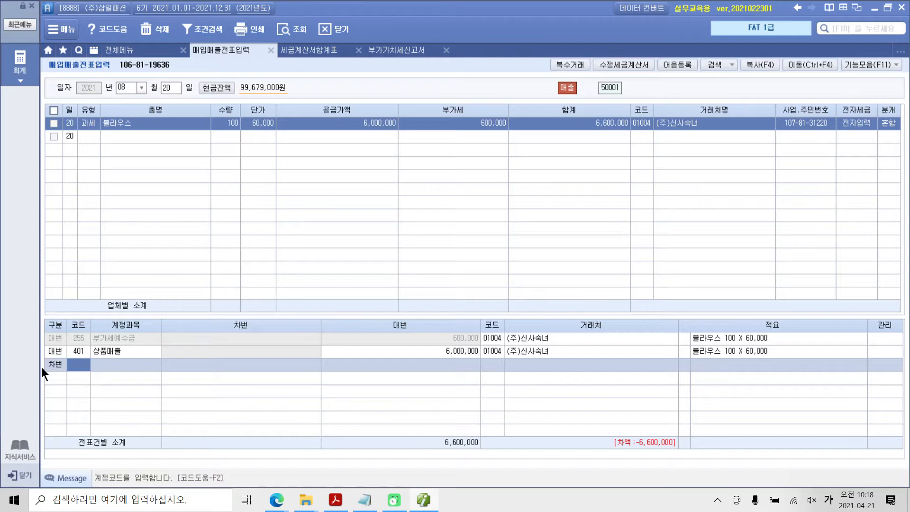
text(103)
key(Return)
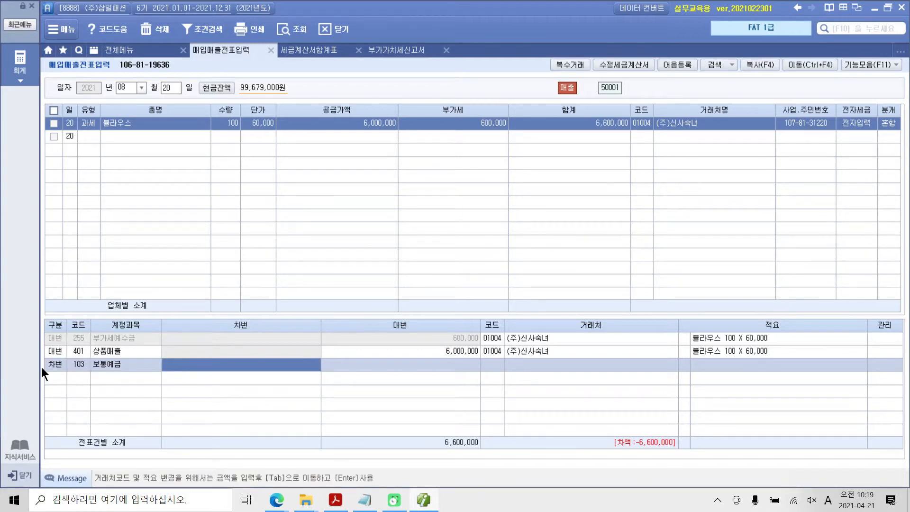
text(6,600)
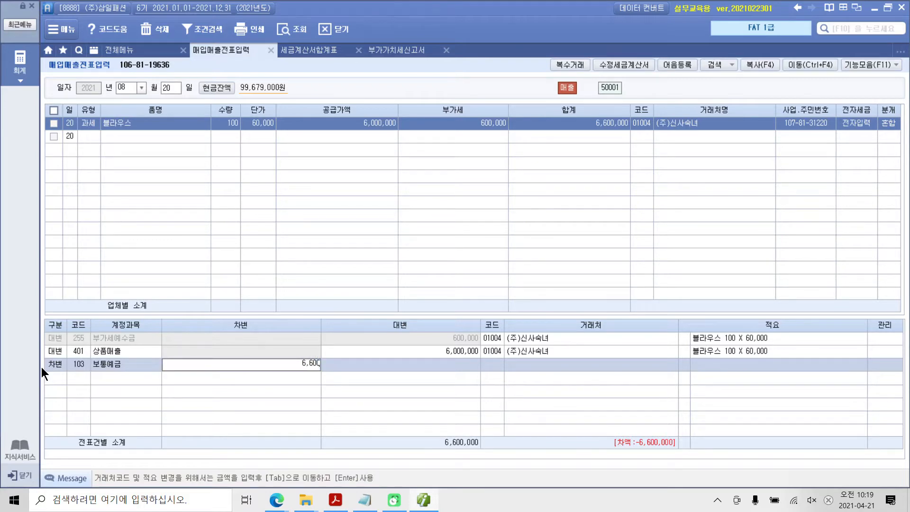
text(,000)
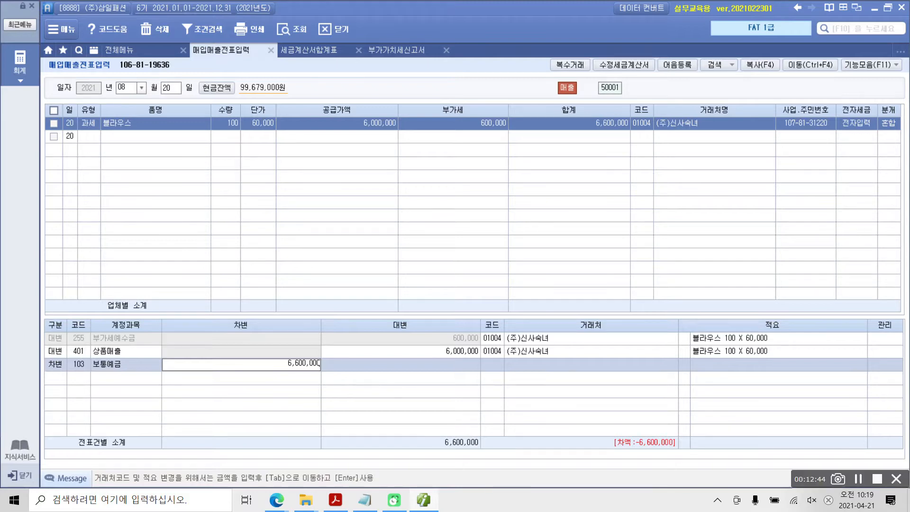
mouse_move(363, 491)
mouse_down()
mouse_move(108, 475)
mouse_move(322, 442)
mouse_move(327, 510)
mouse_up()
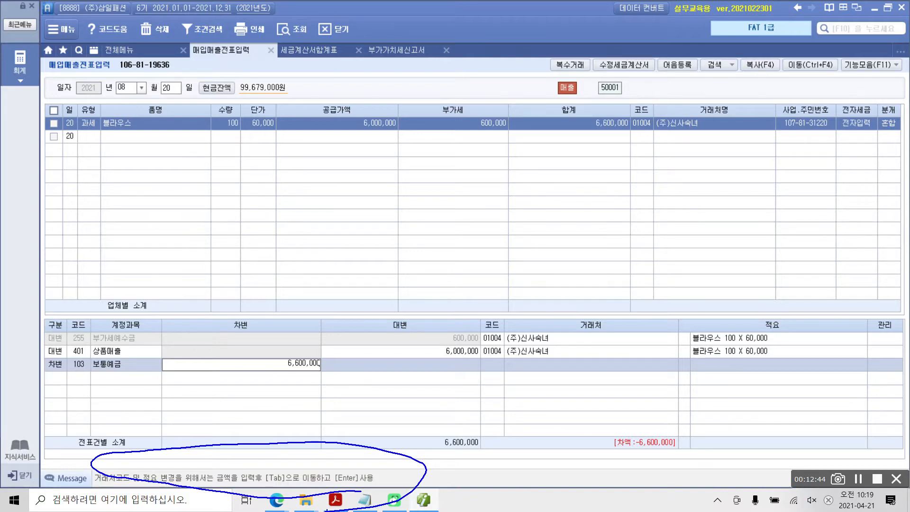
key(Escape)
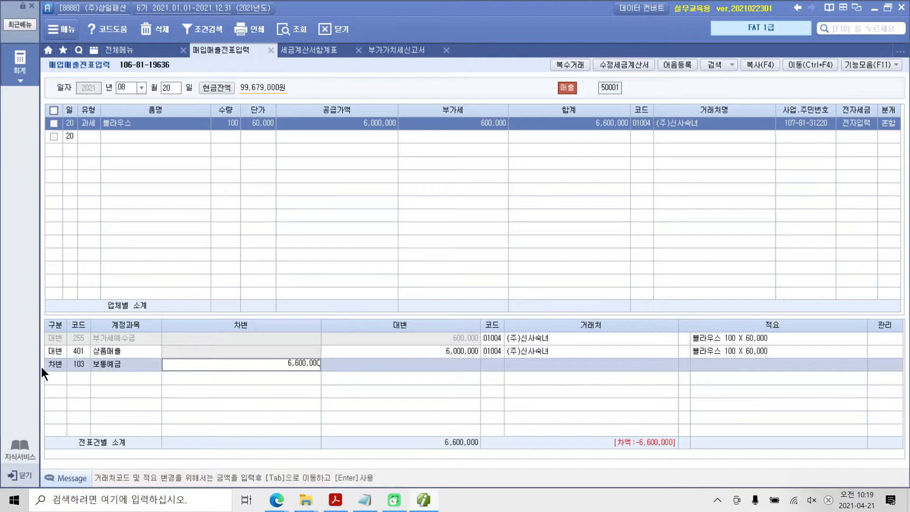
Change the 보통예금 line's counterparty to 신한은행(보통)
key(Tab)
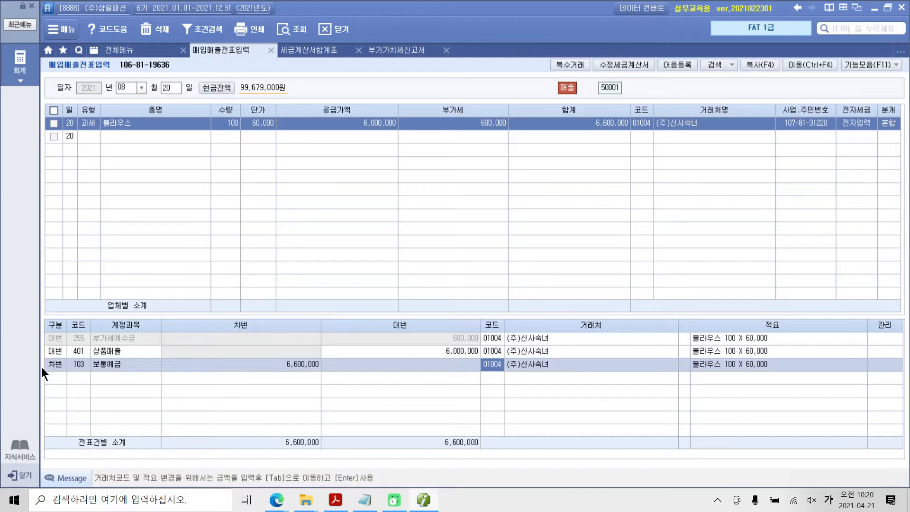
text(신사)
key(Return)
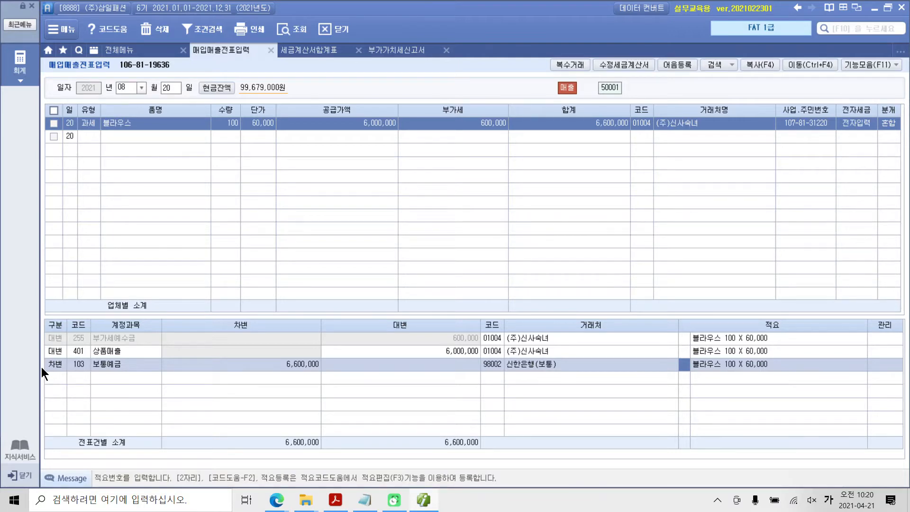
Switch to the textbook PDF in Acrobat Reader and highlight the word 상품 in the 수행 4 instruction
click(334, 501)
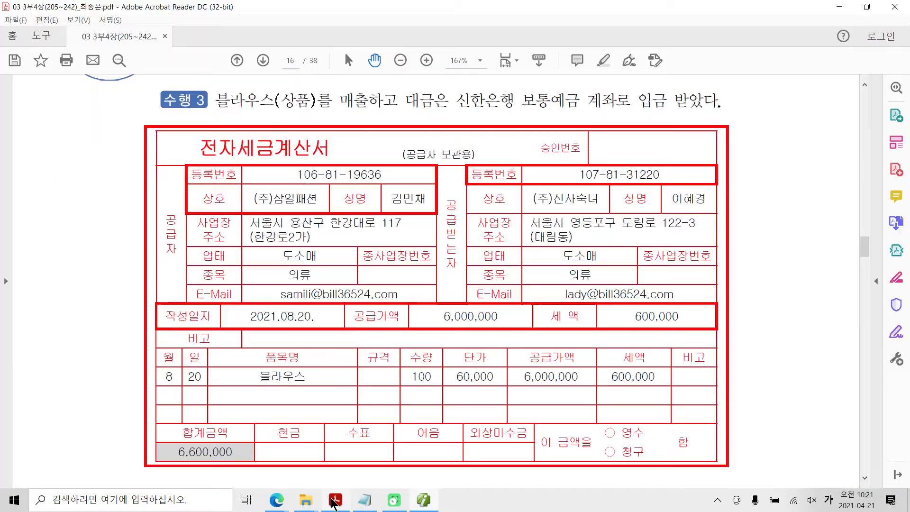
scroll(321, 419, down, 10)
scroll(322, 419, down, 3)
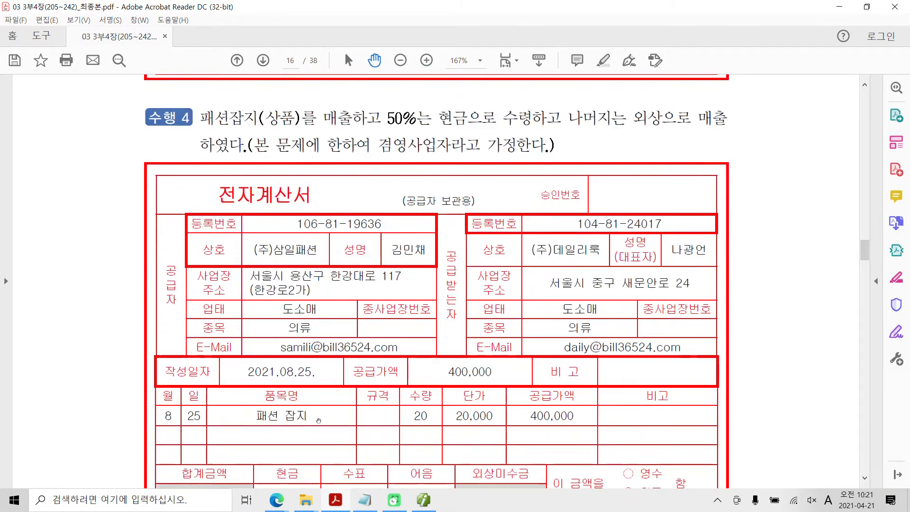
scroll(318, 426, down, 1)
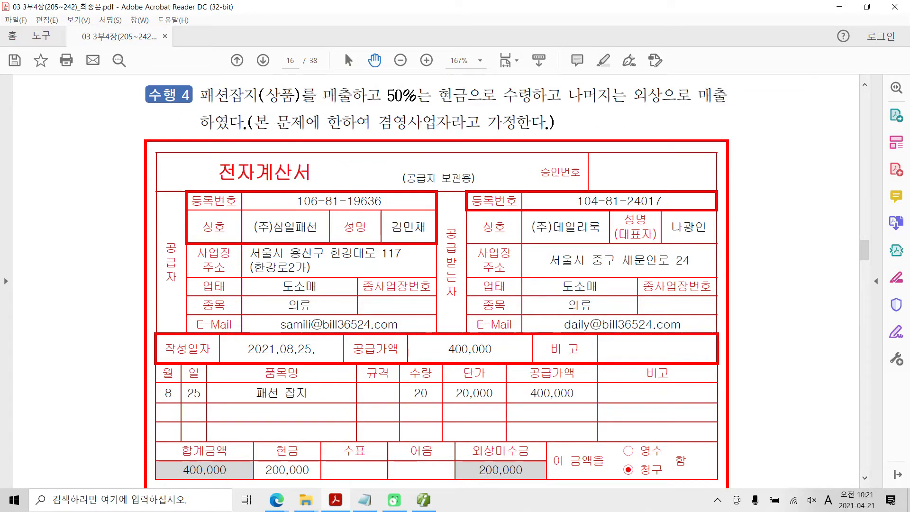
double_click(275, 98)
right_click(274, 101)
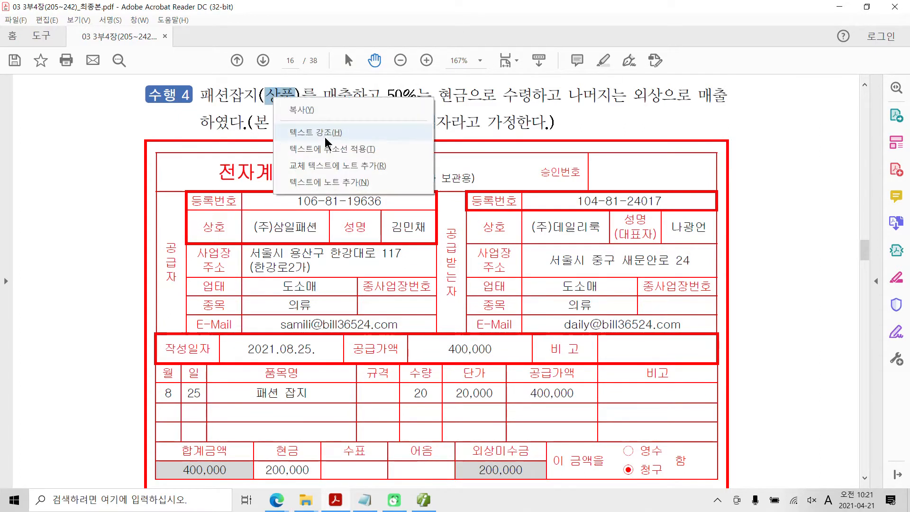
click(325, 132)
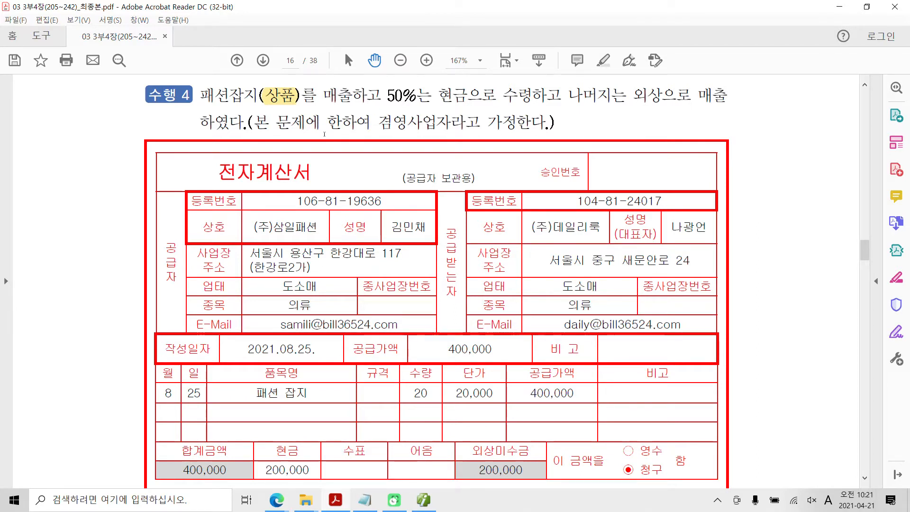
Examine the 수행 4 instruction and the 전자계산서 for the 패션잡지 sale, including its title, supply amount and missing tax column
mouse_move(440, 140)
mouse_down()
mouse_move(417, 150)
mouse_move(444, 121)
mouse_move(581, 138)
mouse_move(599, 185)
mouse_up()
drag(624, 106, 651, 133)
mouse_move(663, 100)
mouse_down()
mouse_move(656, 145)
mouse_move(680, 128)
mouse_up()
mouse_move(693, 112)
mouse_down()
mouse_move(681, 129)
mouse_move(695, 134)
mouse_up()
mouse_move(696, 125)
mouse_down()
mouse_move(702, 137)
mouse_move(727, 133)
mouse_up()
drag(732, 126, 741, 132)
mouse_move(753, 100)
mouse_down()
mouse_move(751, 139)
mouse_move(761, 127)
mouse_up()
mouse_move(782, 118)
mouse_down()
mouse_move(771, 128)
mouse_move(805, 120)
mouse_move(786, 150)
mouse_up()
drag(802, 129, 791, 151)
drag(629, 157, 629, 183)
mouse_move(630, 160)
mouse_down()
mouse_move(631, 176)
mouse_move(674, 161)
mouse_up()
drag(660, 169, 688, 193)
mouse_move(682, 163)
mouse_down()
mouse_move(679, 182)
mouse_move(699, 183)
mouse_up()
drag(704, 170, 733, 195)
mouse_move(762, 190)
mouse_down()
mouse_move(780, 174)
mouse_move(774, 191)
mouse_up()
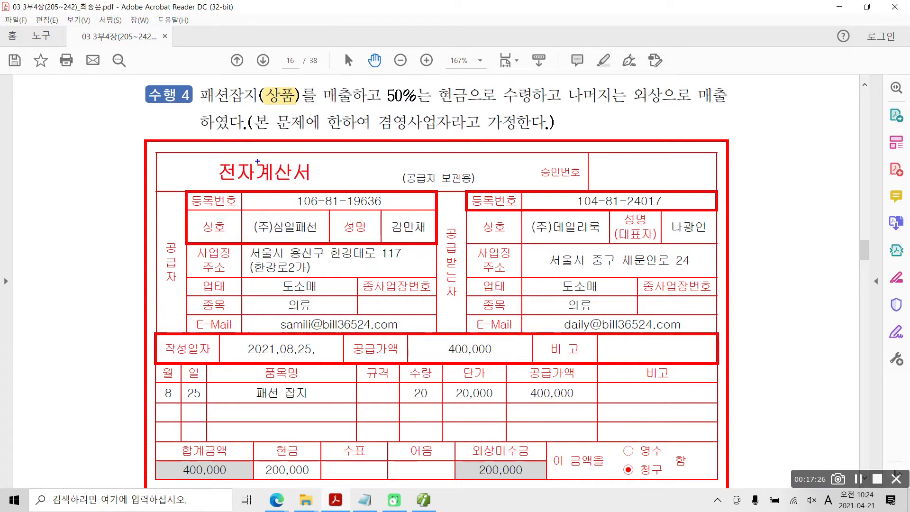
drag(253, 155, 321, 185)
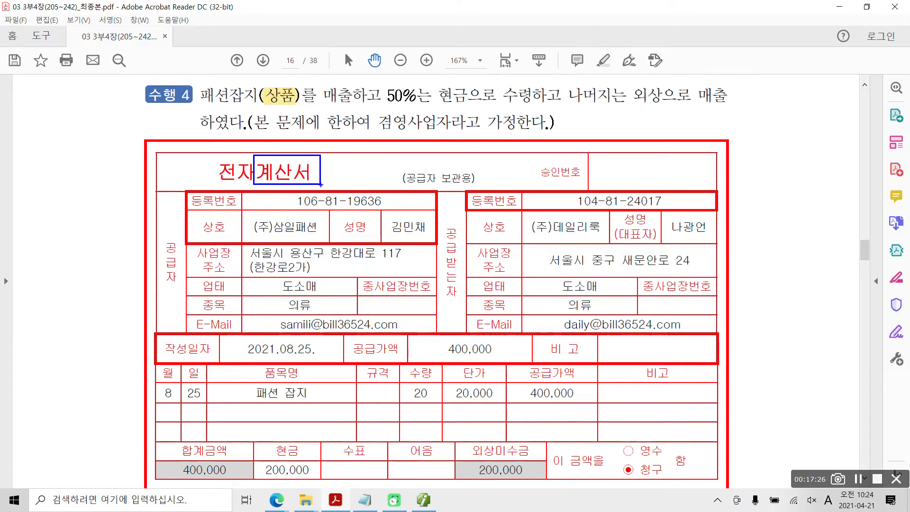
mouse_move(426, 364)
mouse_down()
mouse_move(340, 344)
mouse_move(441, 375)
mouse_move(432, 379)
mouse_up()
mouse_move(541, 324)
mouse_down()
mouse_move(518, 363)
mouse_move(536, 360)
mouse_up()
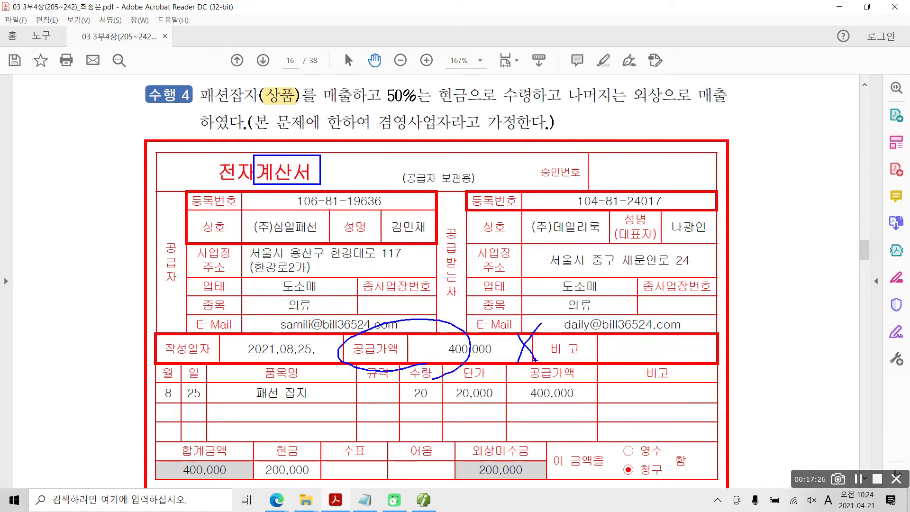
mouse_move(590, 406)
mouse_down()
mouse_move(510, 374)
mouse_move(578, 409)
mouse_up()
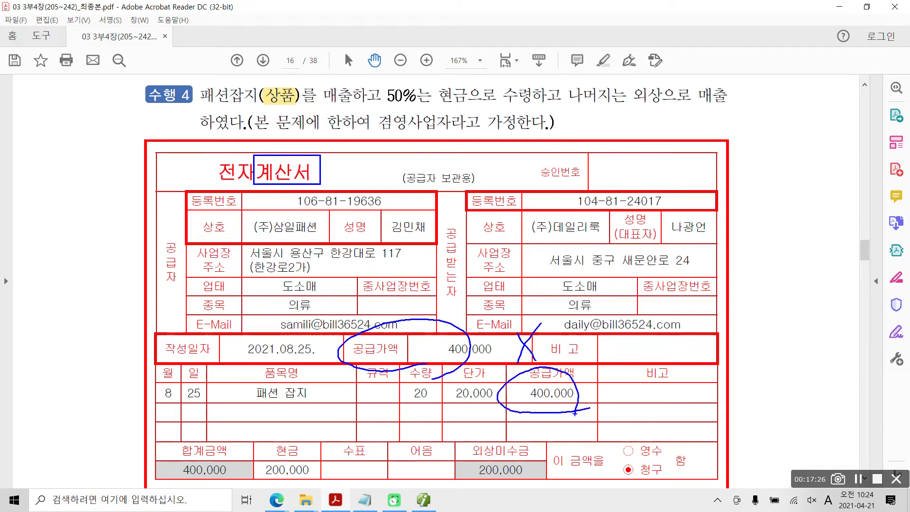
mouse_move(638, 366)
mouse_down()
mouse_move(613, 408)
mouse_move(647, 411)
mouse_up()
drag(234, 203, 247, 201)
drag(112, 159, 109, 193)
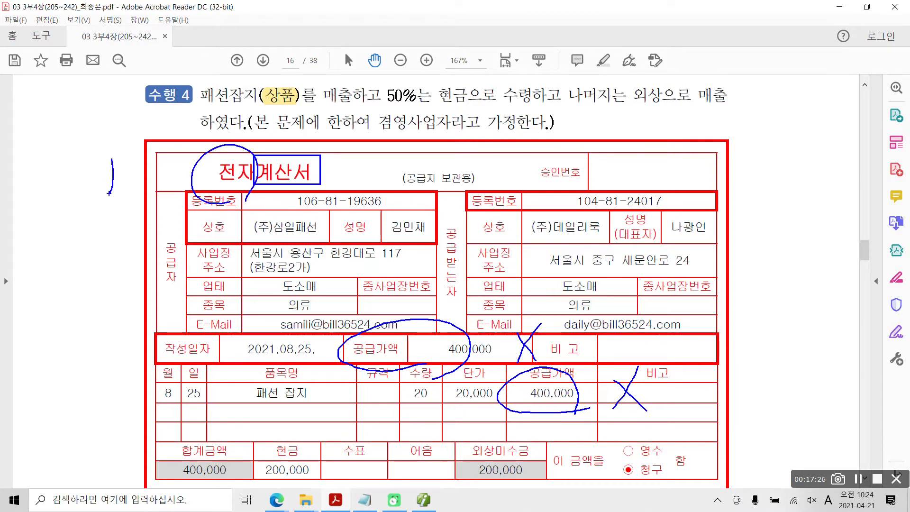
key(Escape)
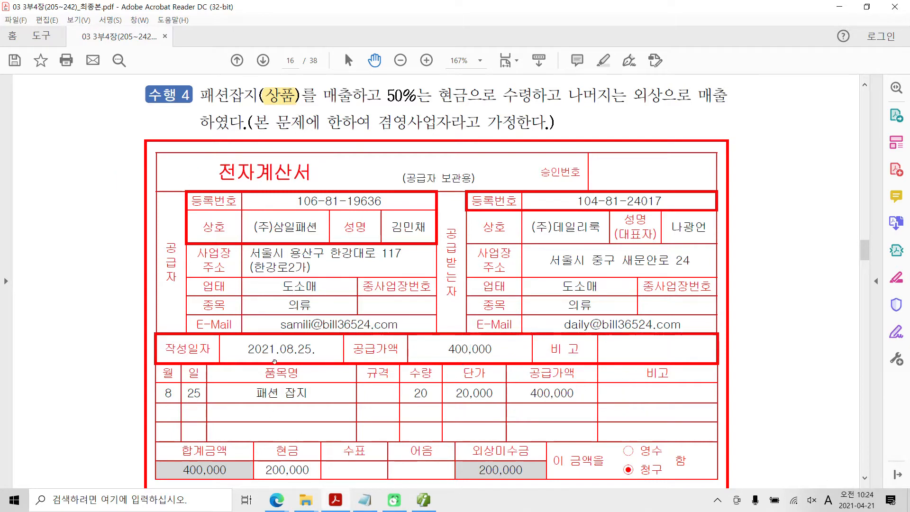
Switch back to Smart A's 매입매출전표입력 and set the voucher day to 25
key(alt+Tab)
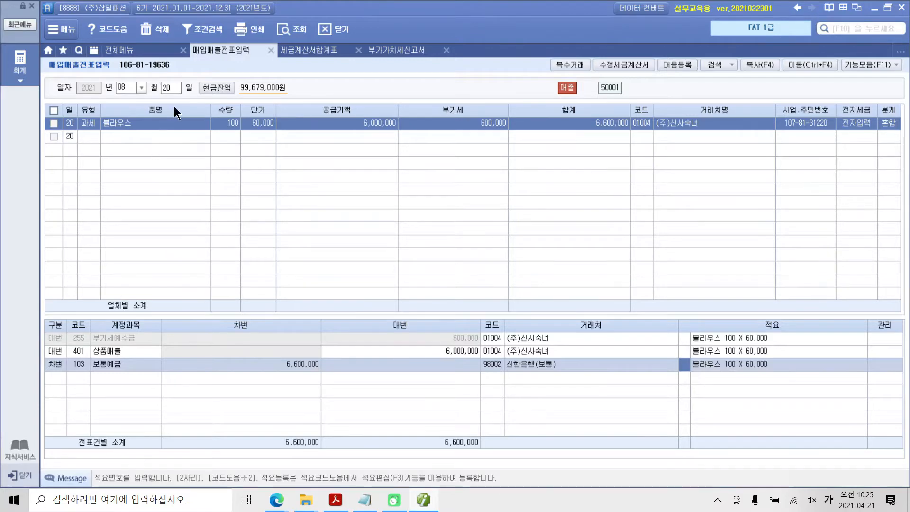
click(175, 90)
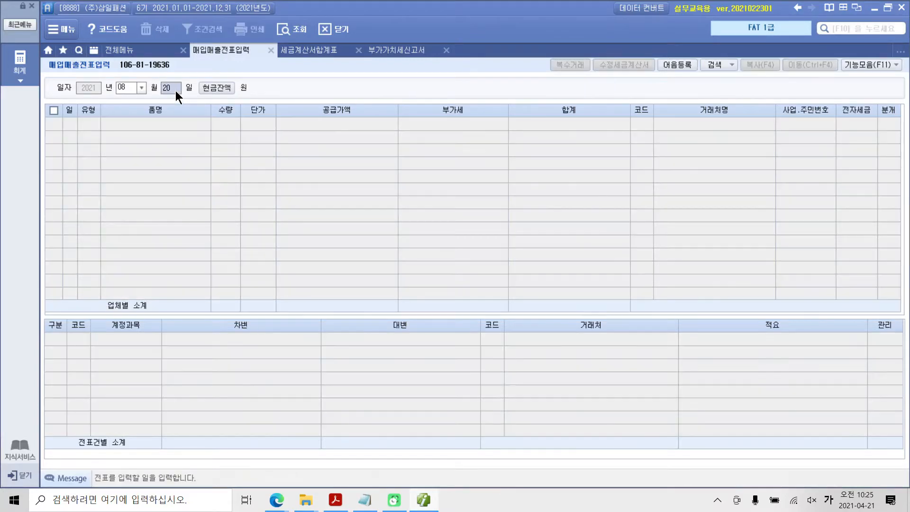
text(25)
key(Return)
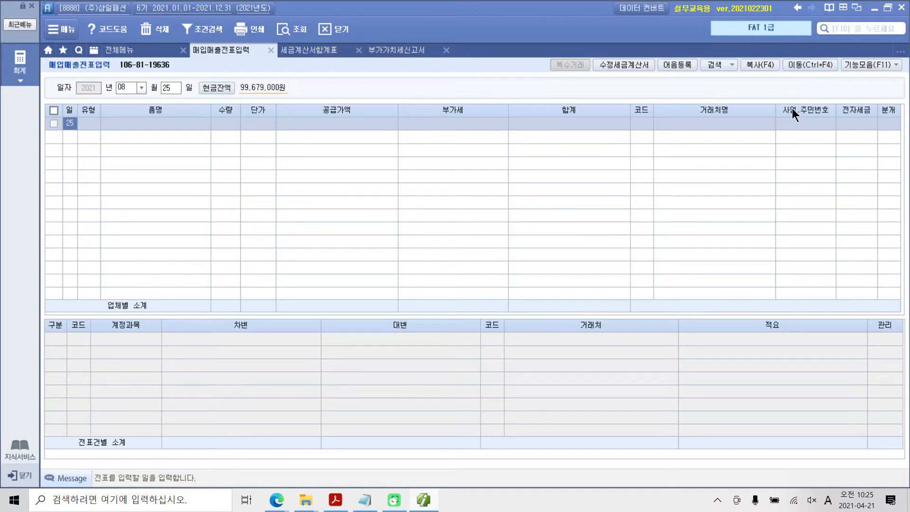
drag(787, 52, 836, 99)
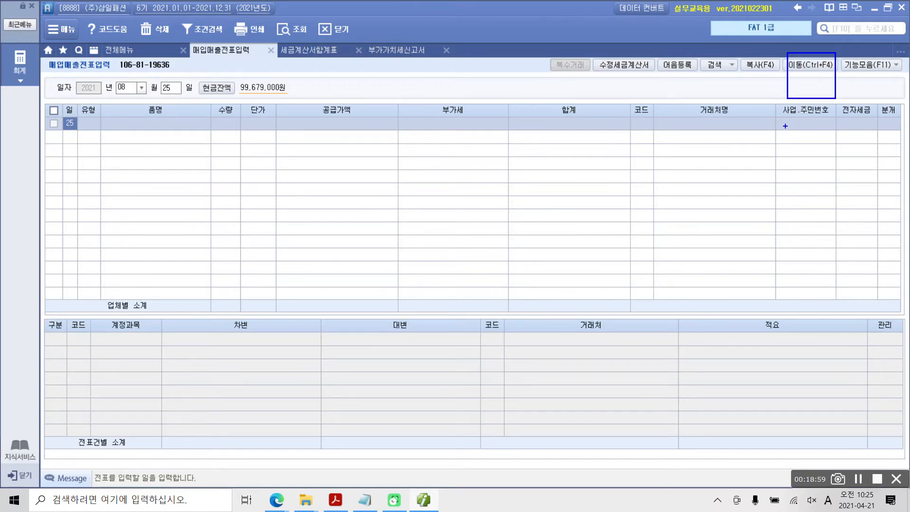
drag(786, 127, 812, 75)
key(Escape)
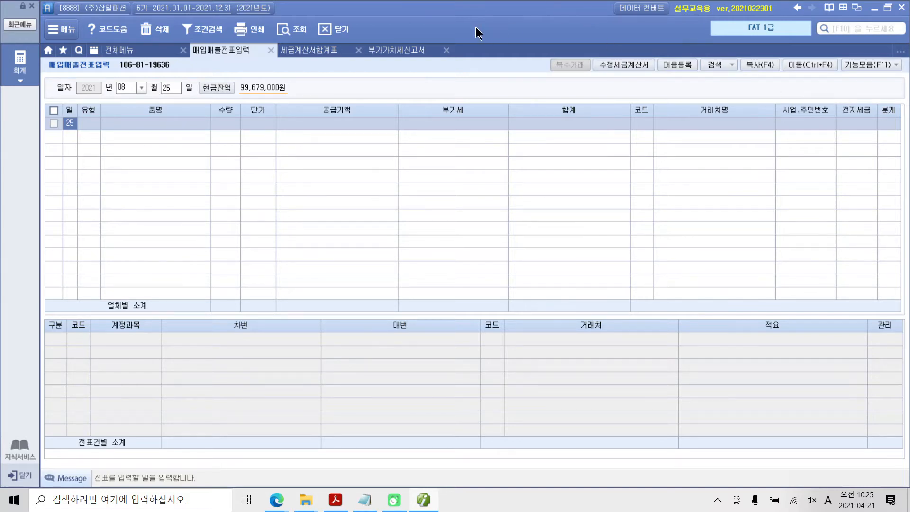
mouse_move(183, 110)
mouse_down()
mouse_move(156, 97)
mouse_move(190, 109)
mouse_up()
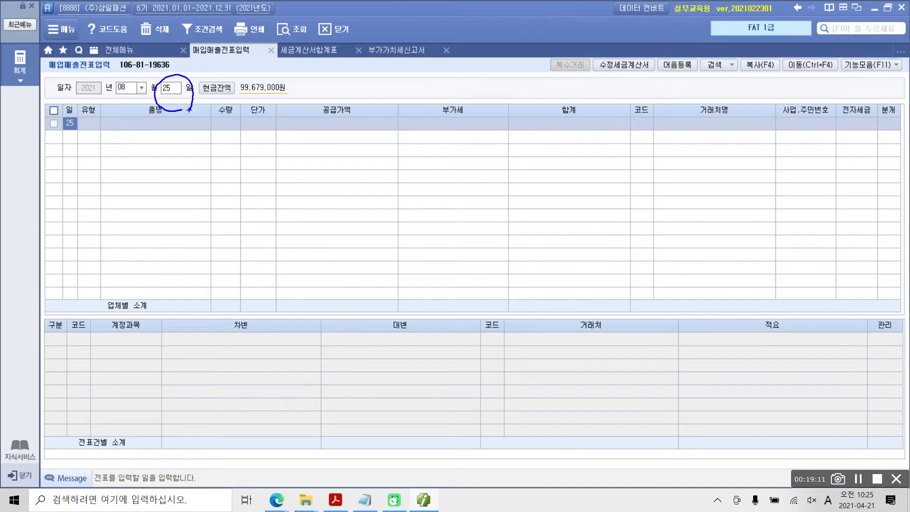
mouse_move(93, 112)
mouse_down()
mouse_move(82, 317)
mouse_move(87, 306)
mouse_up()
drag(62, 120, 55, 351)
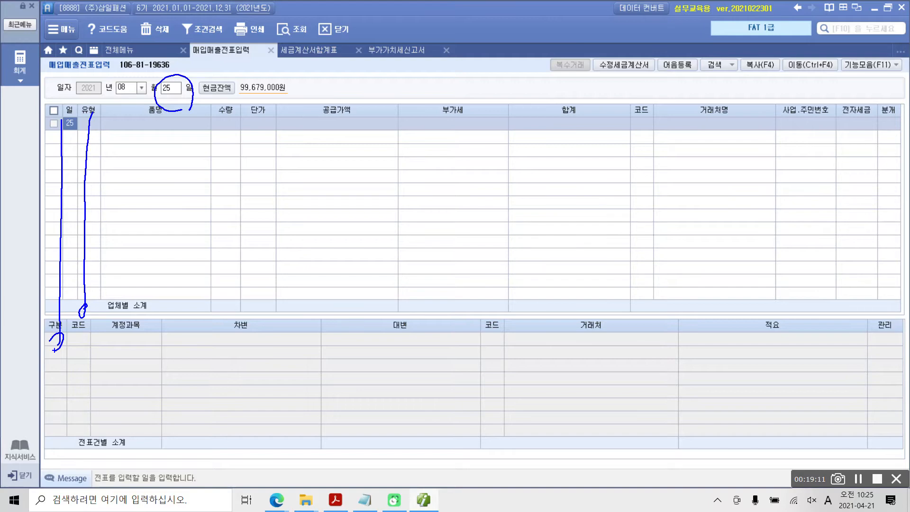
drag(72, 145, 76, 268)
mouse_move(176, 113)
mouse_down()
mouse_move(153, 107)
mouse_move(183, 111)
mouse_up()
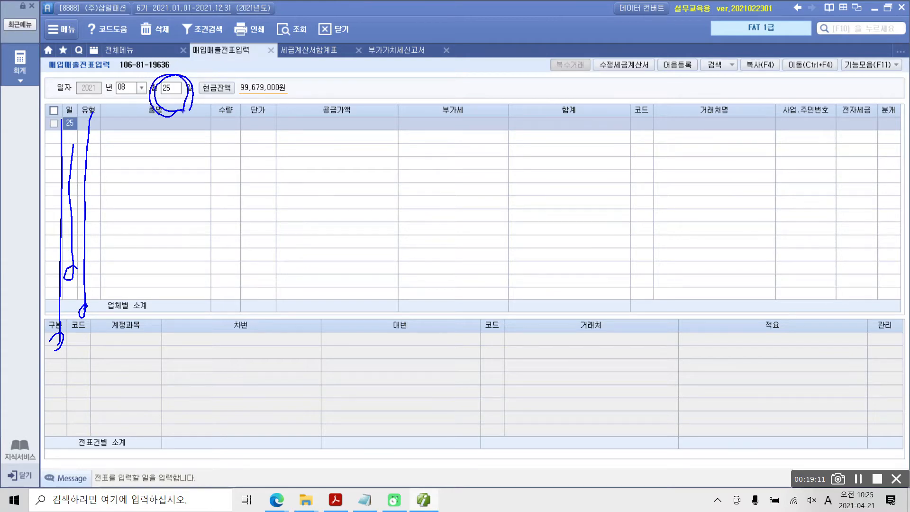
mouse_move(263, 76)
mouse_down()
mouse_move(189, 95)
mouse_move(183, 109)
mouse_move(185, 93)
mouse_up()
mouse_move(186, 92)
mouse_down()
mouse_move(153, 108)
mouse_move(174, 124)
mouse_move(155, 90)
mouse_move(159, 120)
mouse_move(171, 102)
mouse_up()
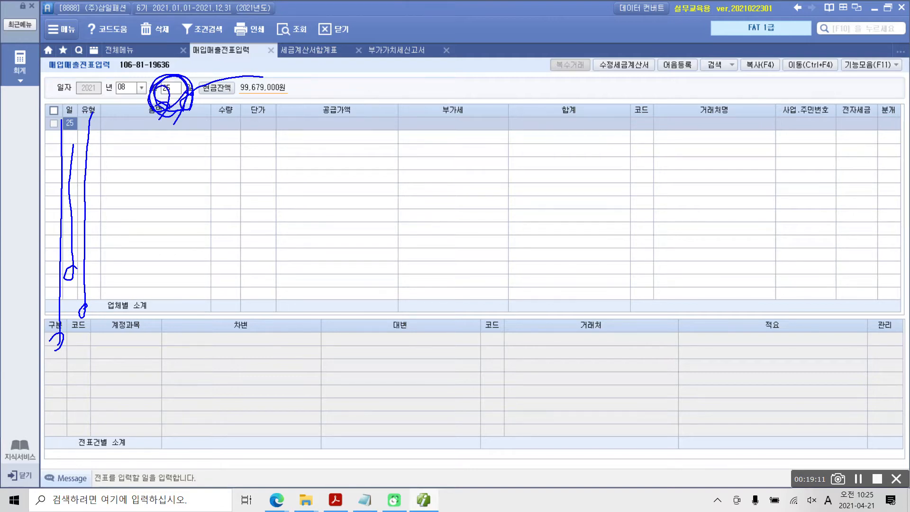
key(Escape)
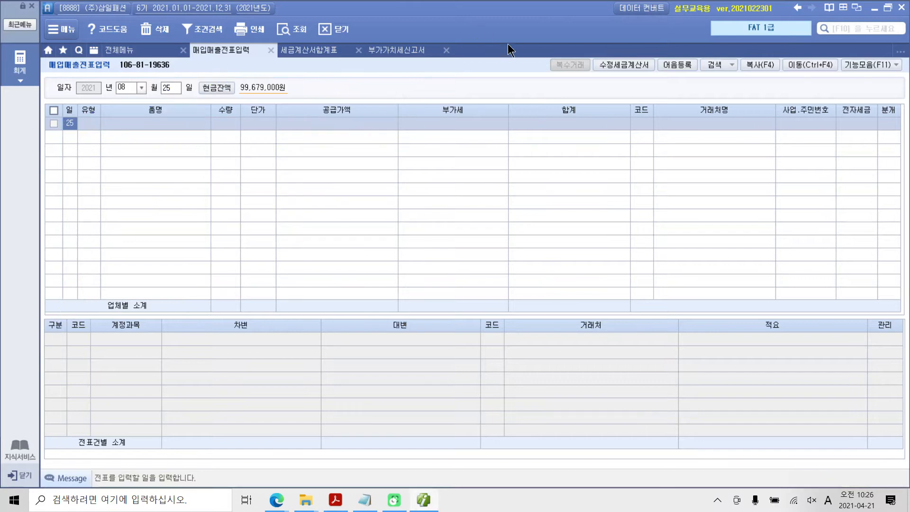
List all August vouchers by clearing the voucher day, and review the sales entries of the 10th, 15th and 20th
click(174, 84)
key(BackSpace)
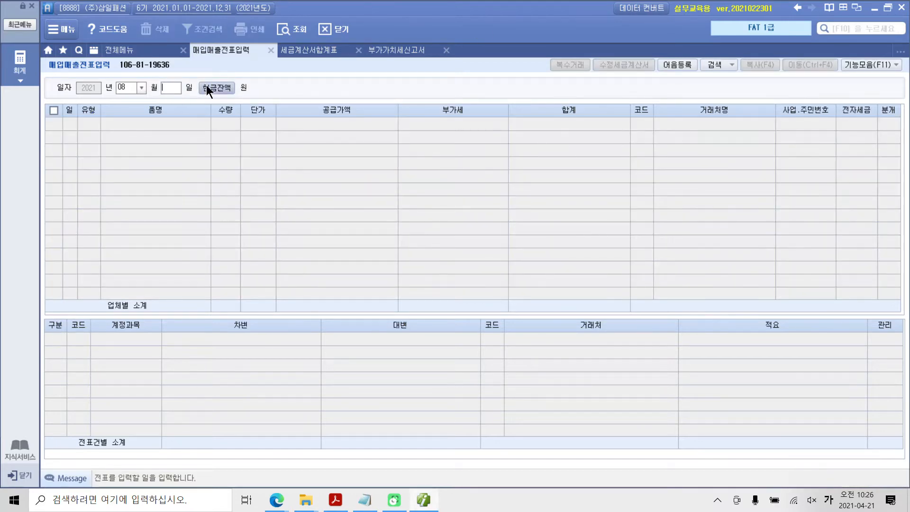
key(Return)
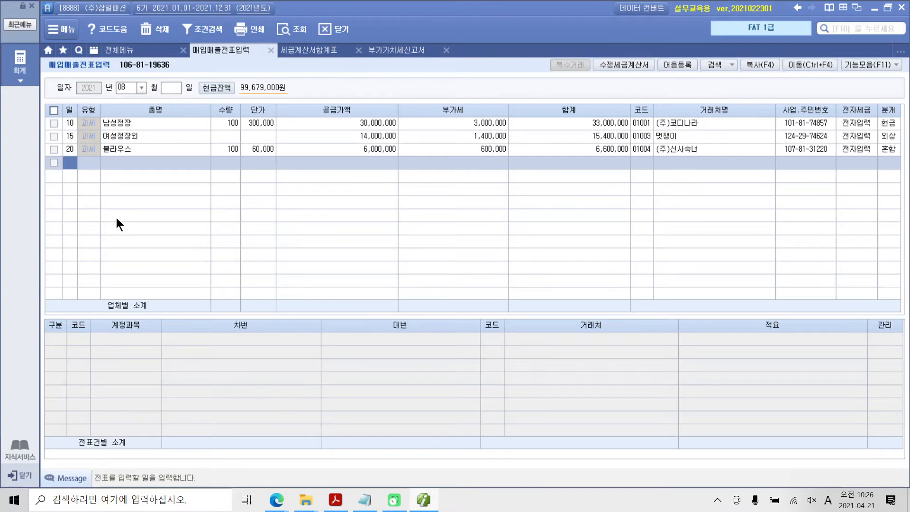
click(72, 125)
click(70, 135)
click(72, 149)
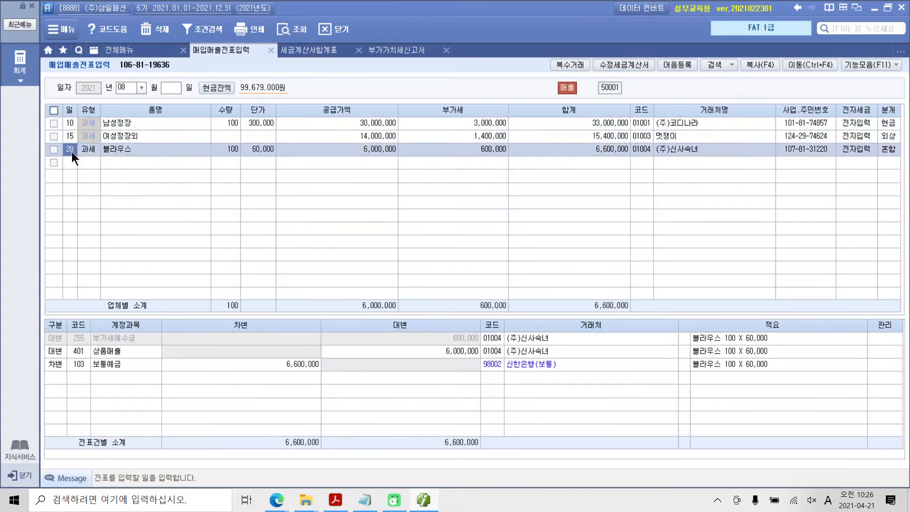
click(73, 164)
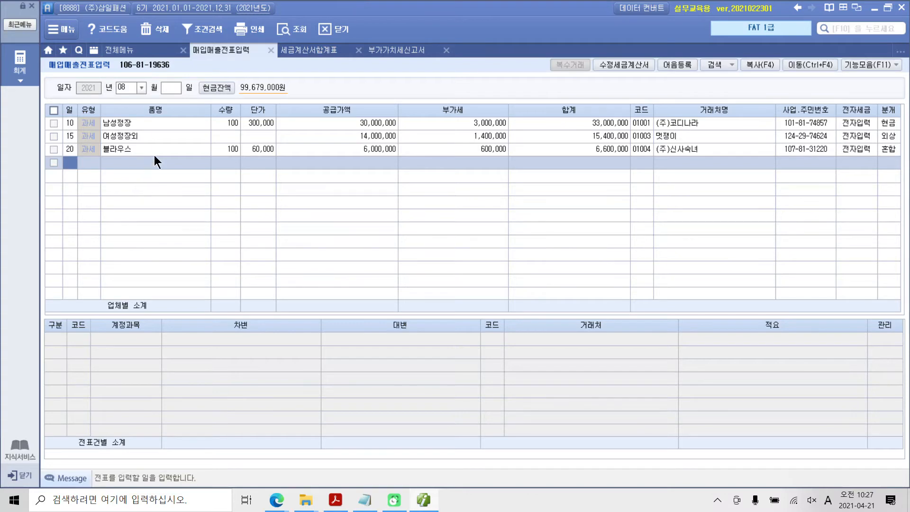
Set the voucher day to 25 and choose the sales tax type 13.면세 for the new entry
click(169, 91)
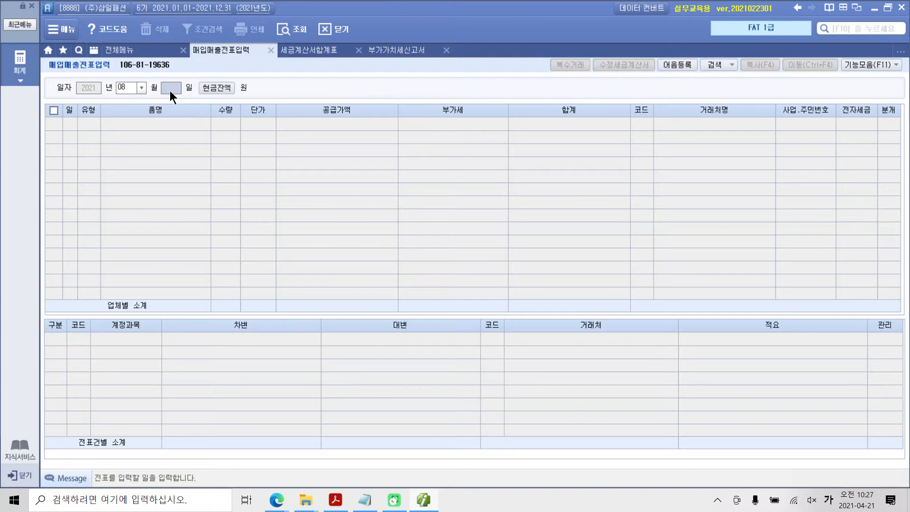
text(25)
key(Return)
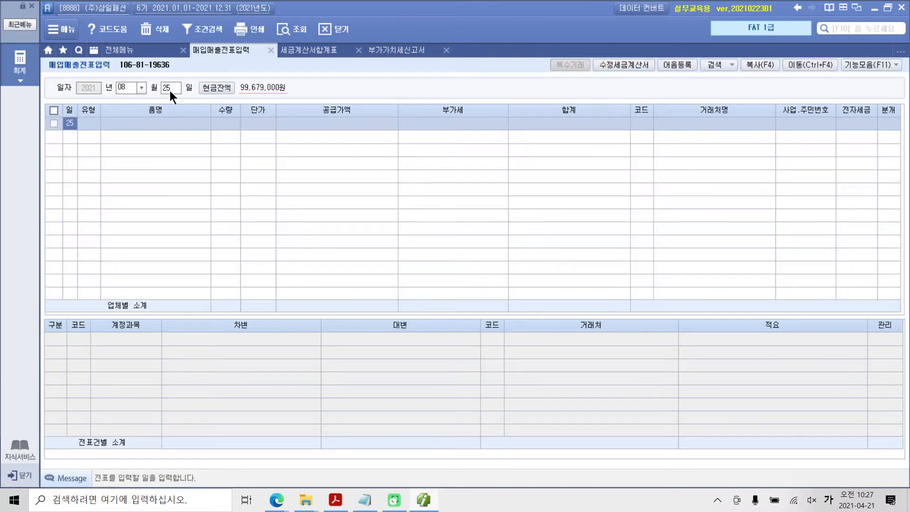
key(Return)
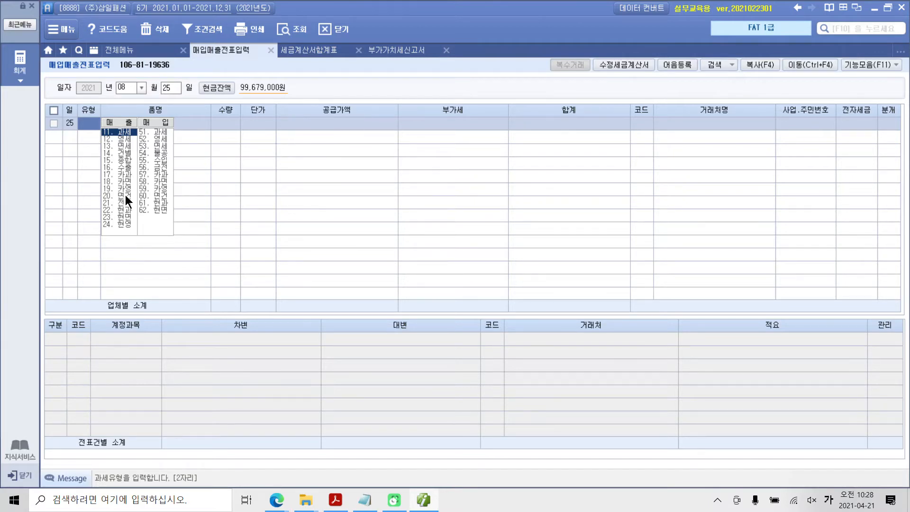
click(124, 147)
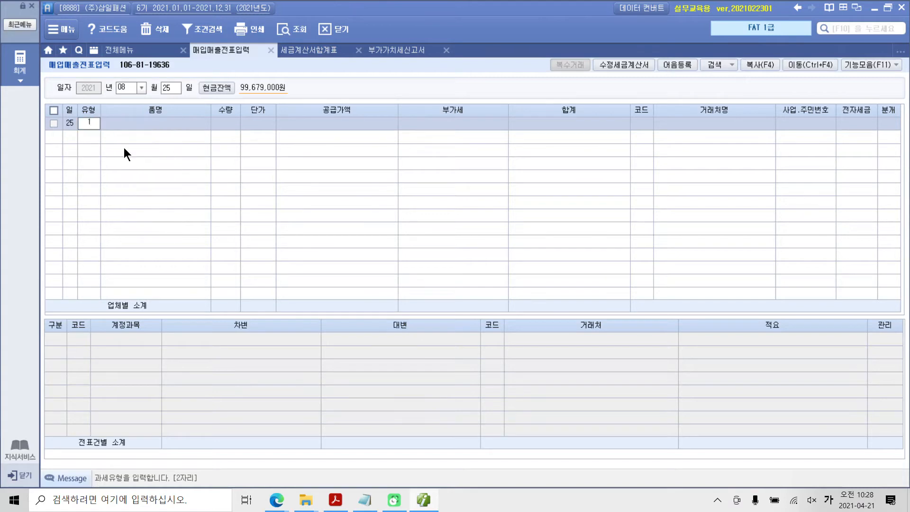
key(Return)
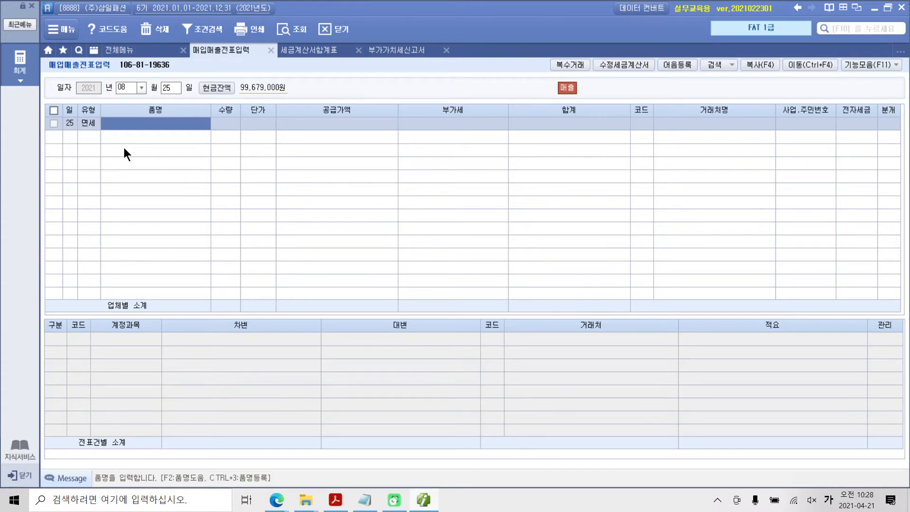
Enter the item 패션잡지 with a quantity of 20 and a unit price of 20,000
text(패션)
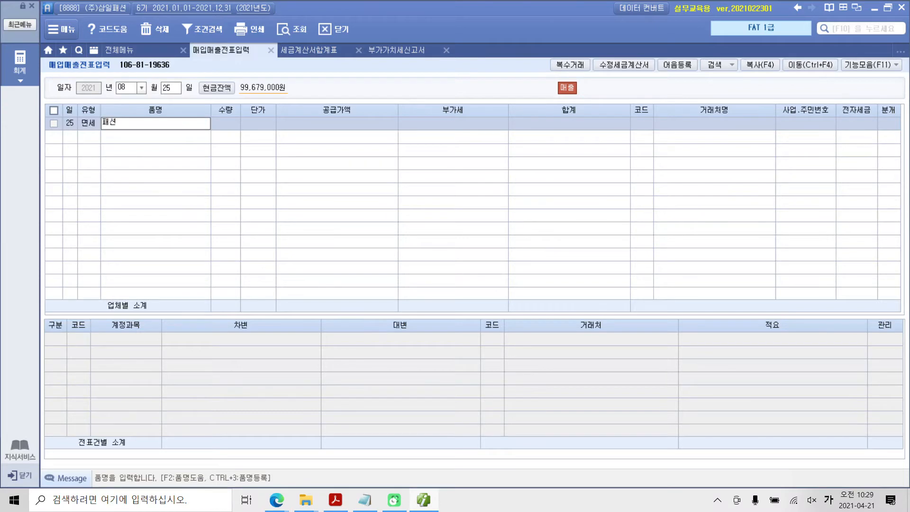
text(잡지)
key(Return)
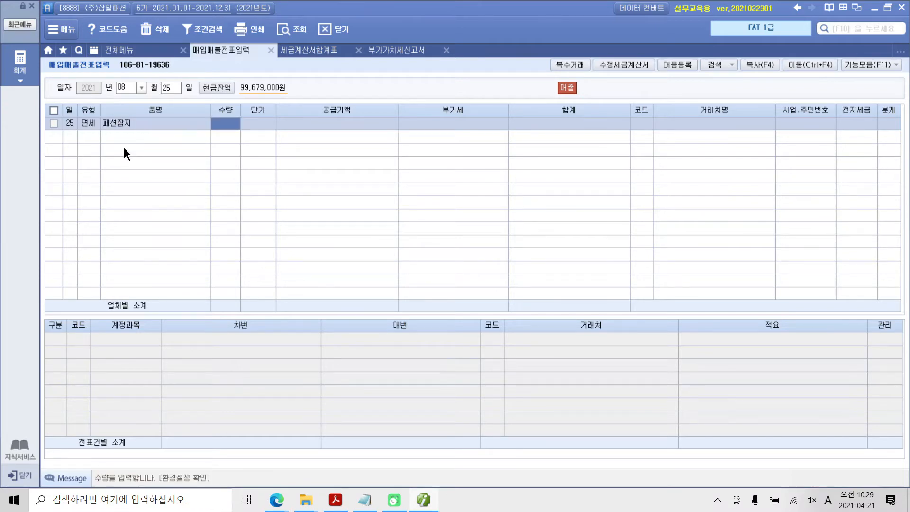
text(20)
key(Return)
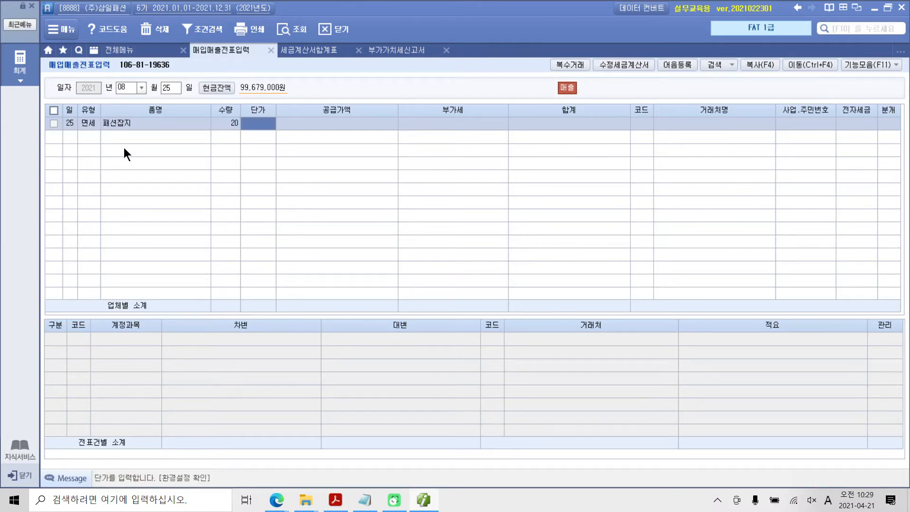
text(200000)
key(Return)
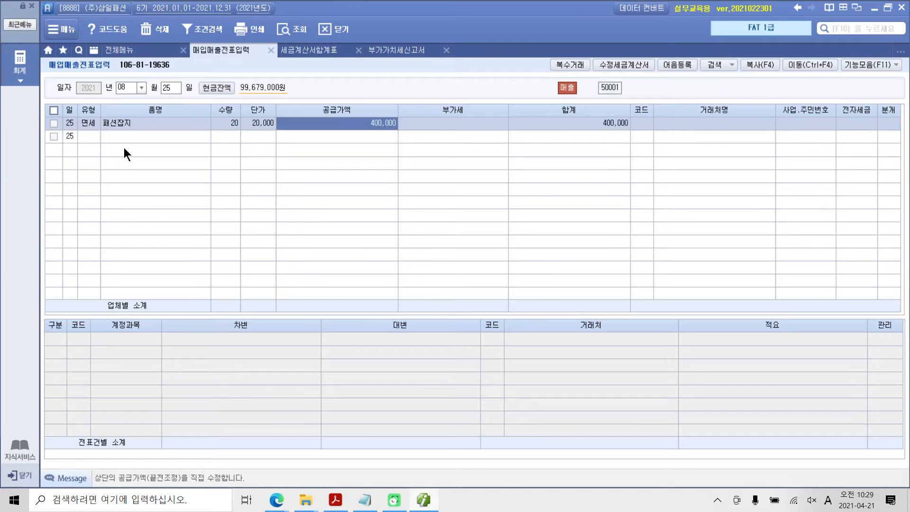
key(Return)
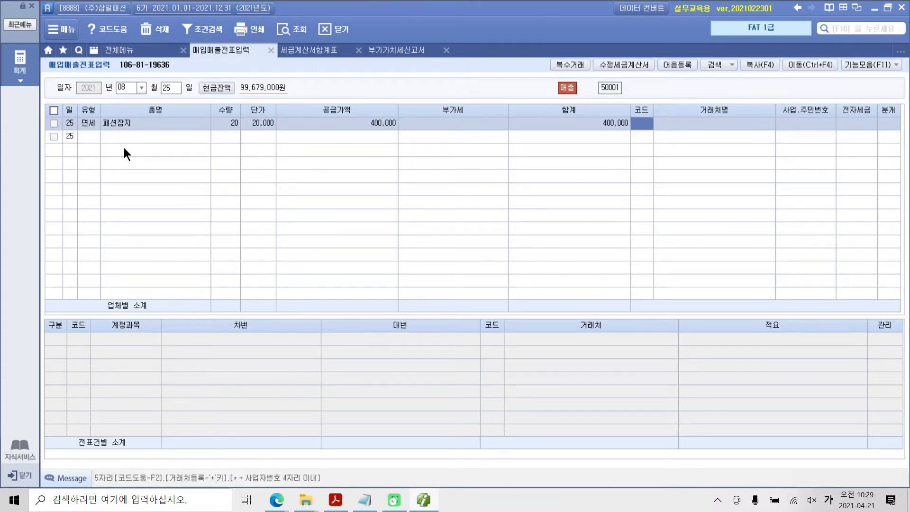
Set the 패션잡지 sale's counterparty to (주)데일리룩 and mark its 전자세금 field as 전자입력
text(데메)
key(Return)
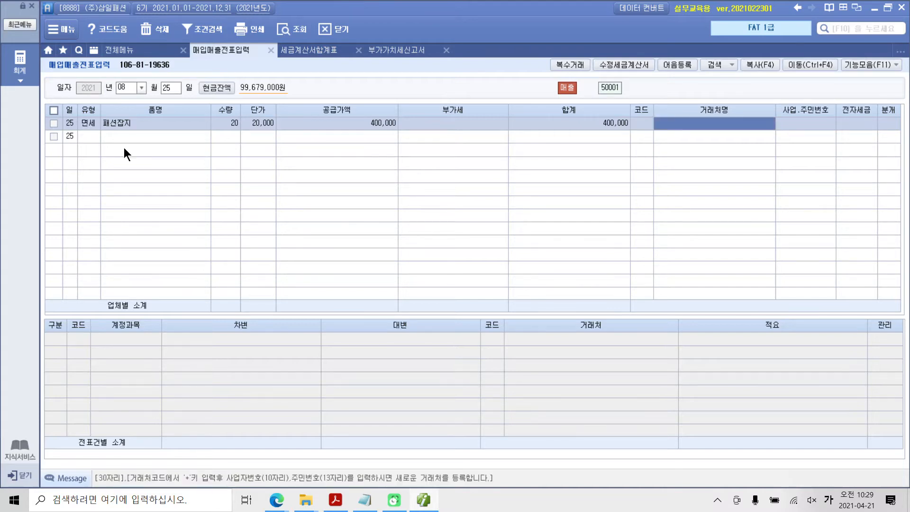
key(Left)
text(데)
key(BackSpace)
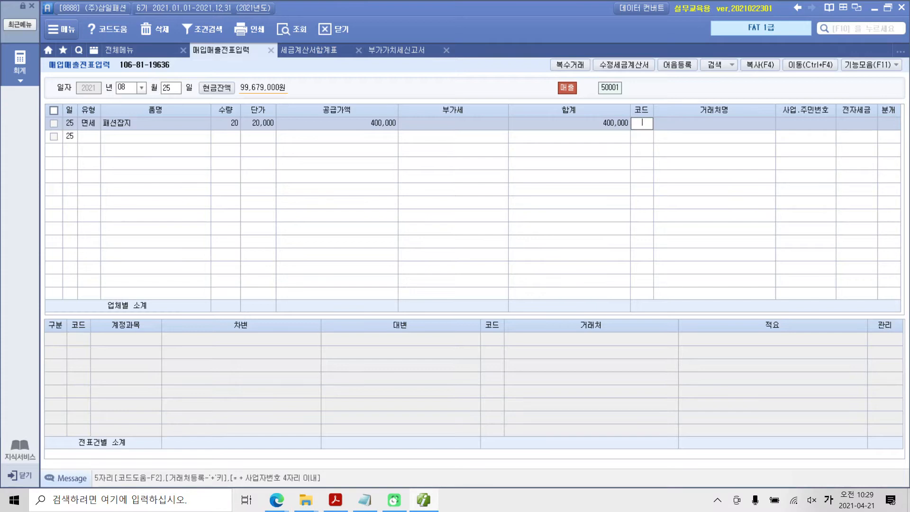
text(데일)
key(Return)
key(Return)
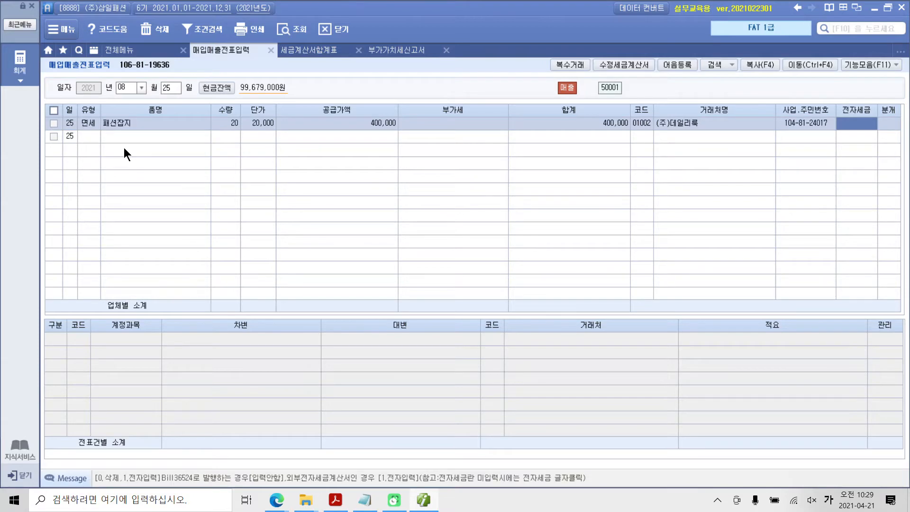
text(1)
key(Return)
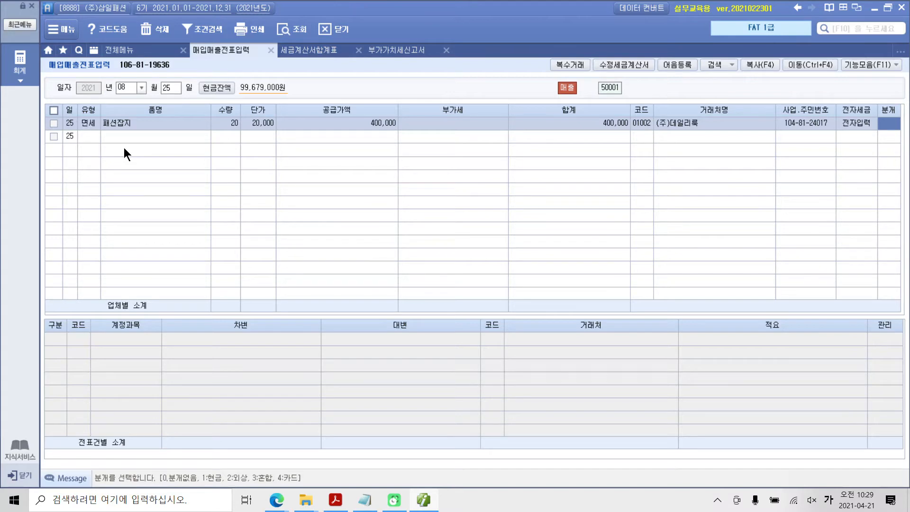
Set the 패션잡지 sale's 분개 to 2:외상 and review its 외상매출금 and 상품매출 journal lines
text(2)
key(Return)
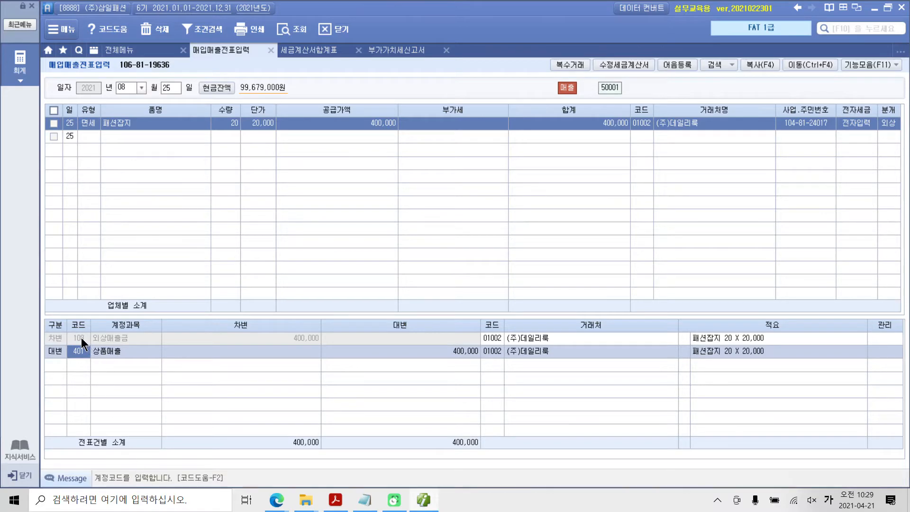
click(99, 337)
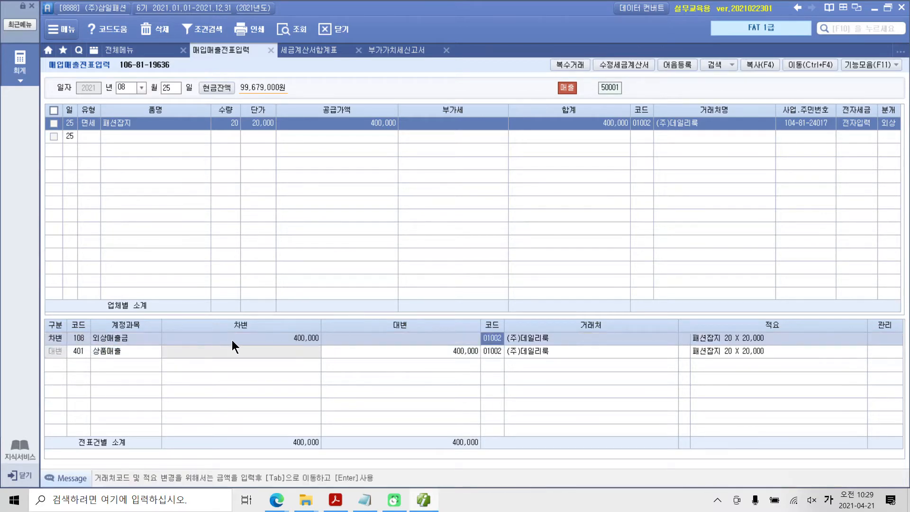
click(87, 352)
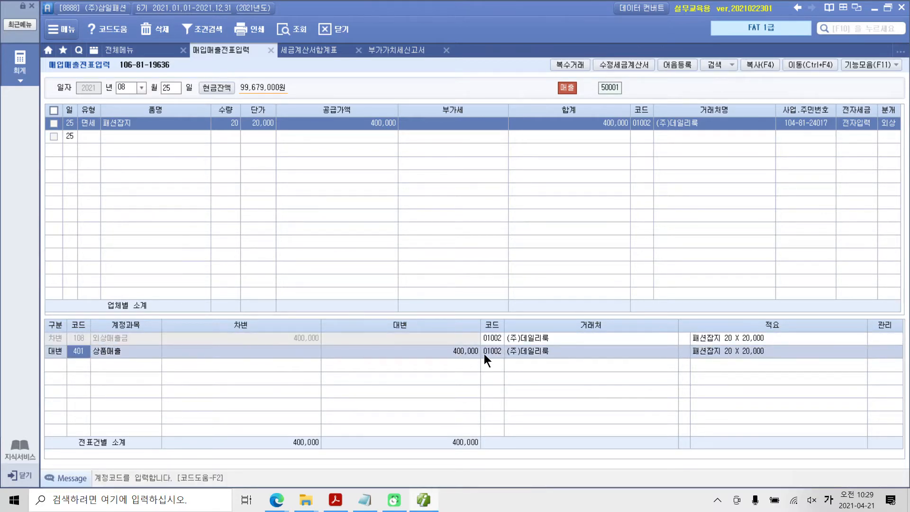
click(417, 349)
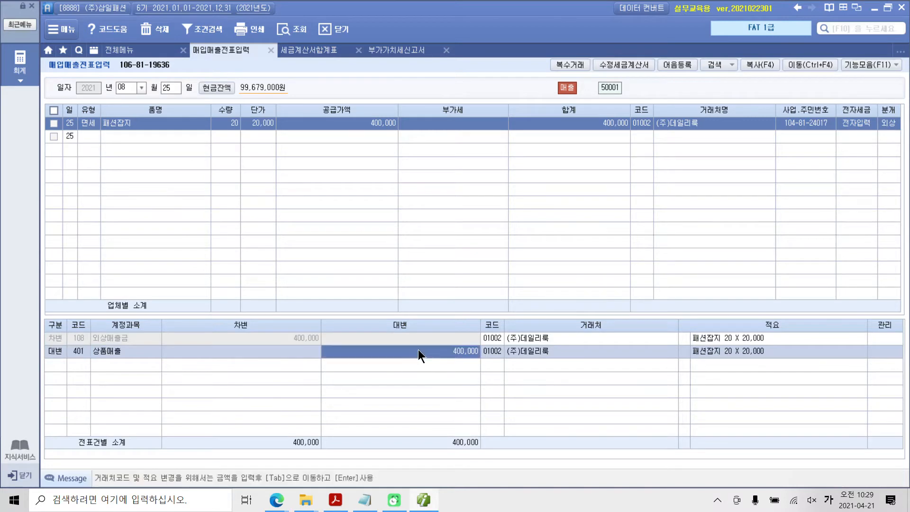
click(252, 338)
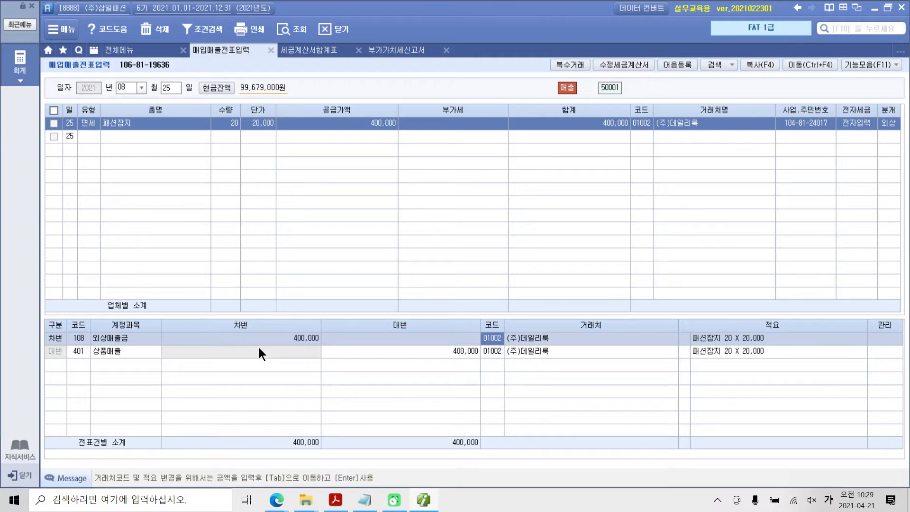
Change the 패션잡지 sale's 분개 to 3:혼합
click(887, 126)
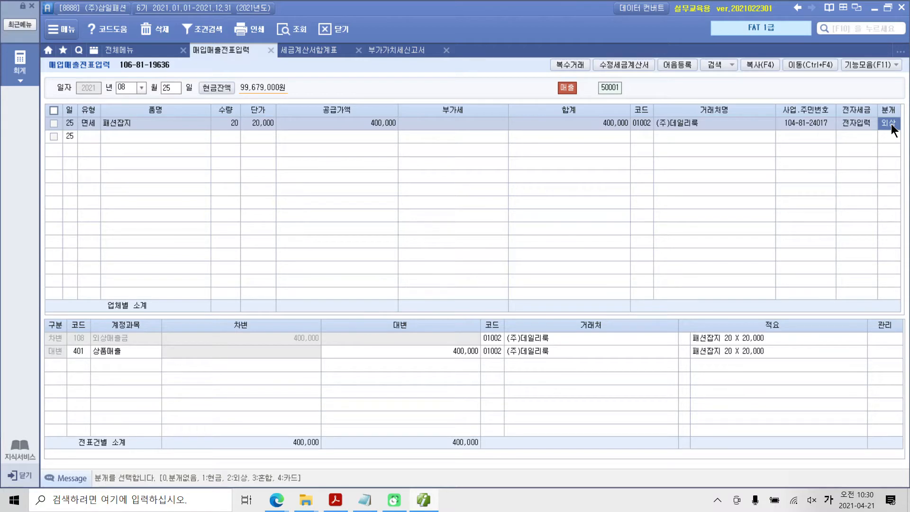
text(3)
key(Return)
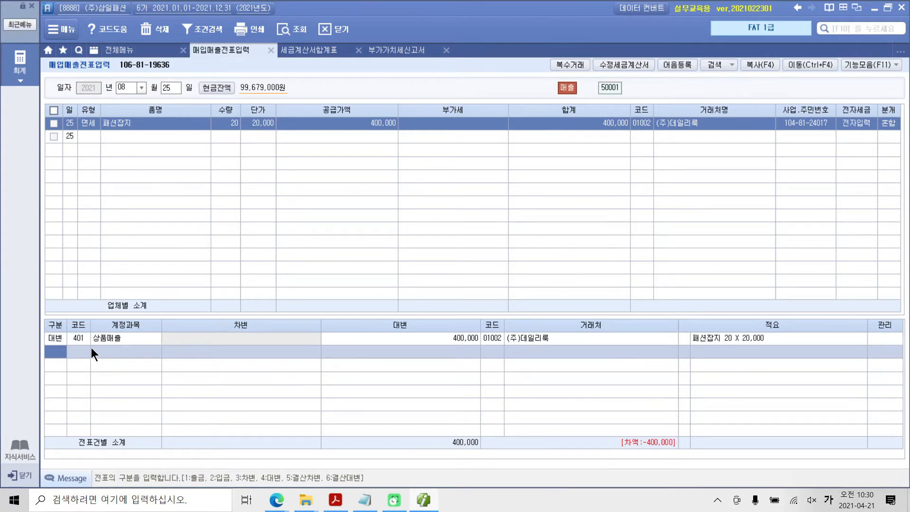
Add a 차변 line for account 101 현금 with an amount of 200,000 to the 패션잡지 sale's journal entry
text(3)
key(Return)
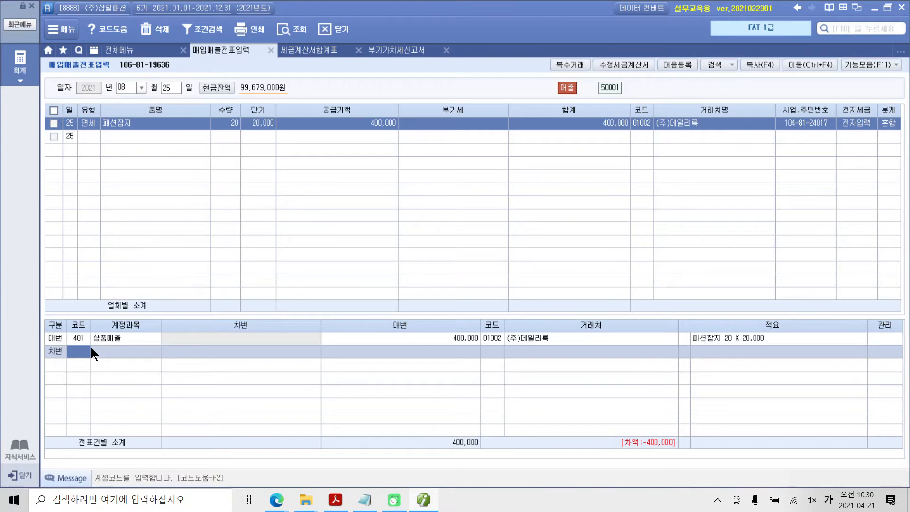
text(101)
key(Return)
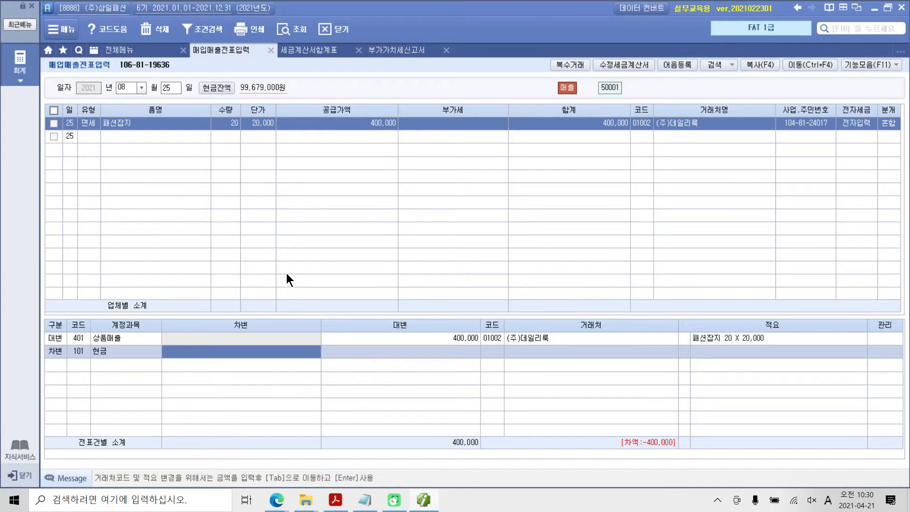
text(2000000)
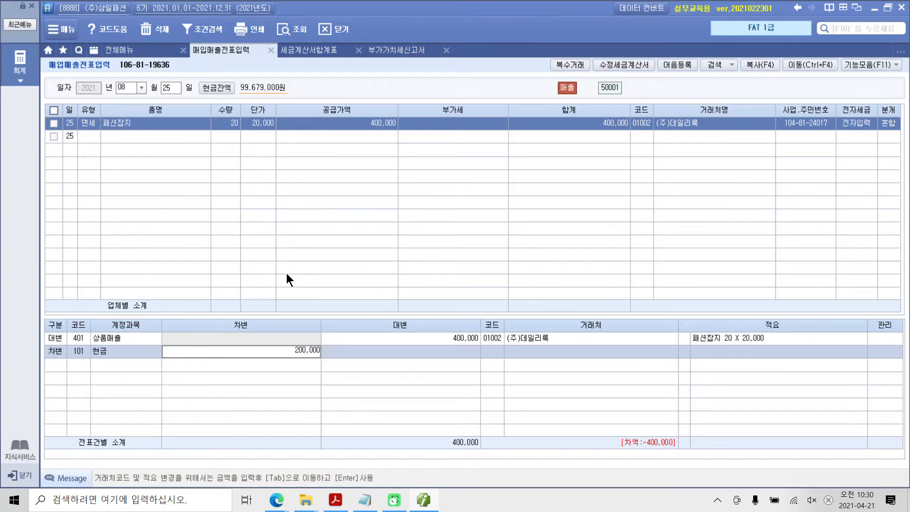
key(Return)
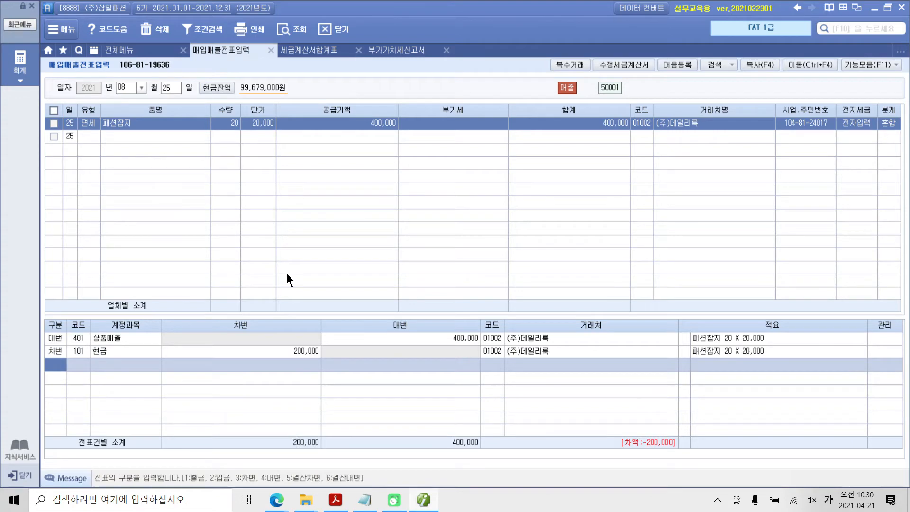
Add a 차변 line for account 108 외상매출금 with an amount of 200,000 to the 패션잡지 sale's journal entry
text(3)
key(Return)
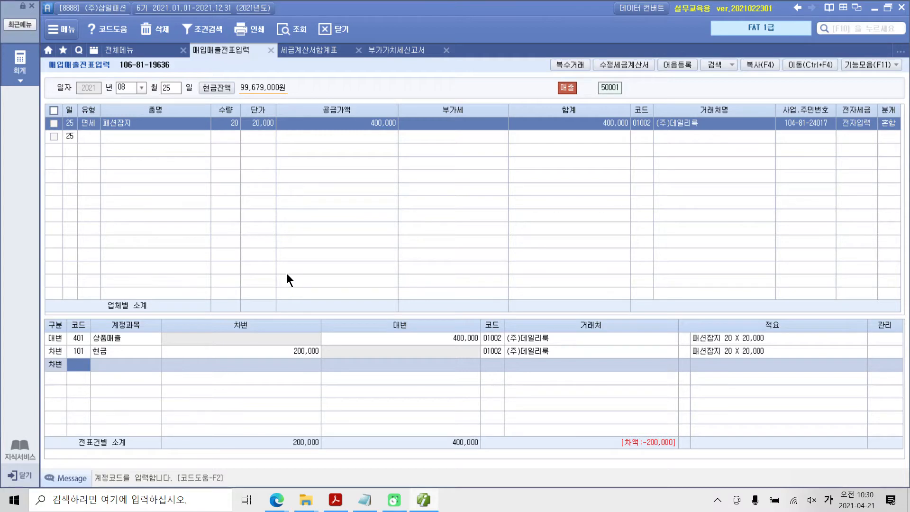
text(108)
key(Return)
text(2000000)
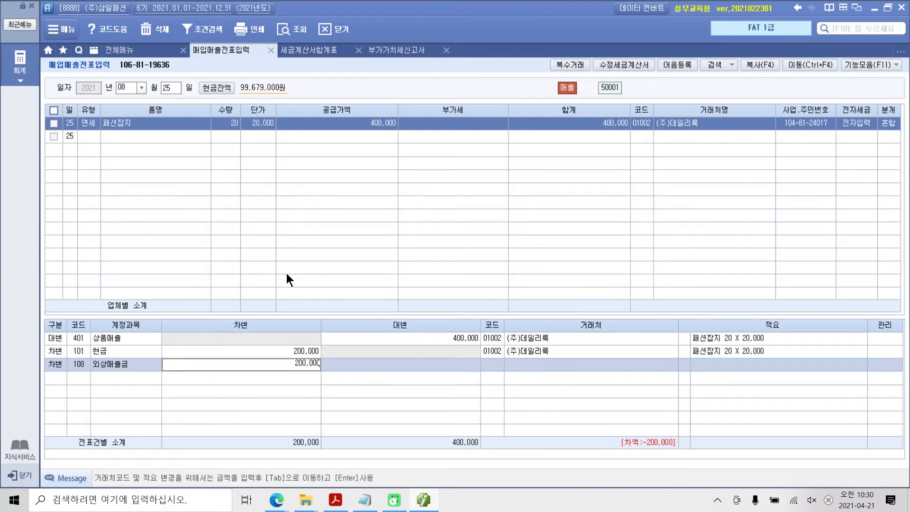
key(Return)
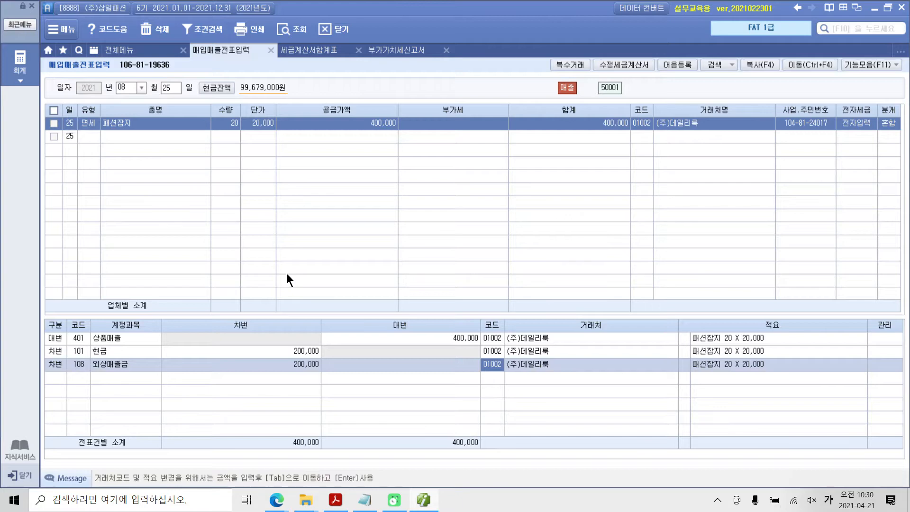
mouse_move(510, 402)
mouse_down()
mouse_move(529, 319)
mouse_move(542, 397)
mouse_up()
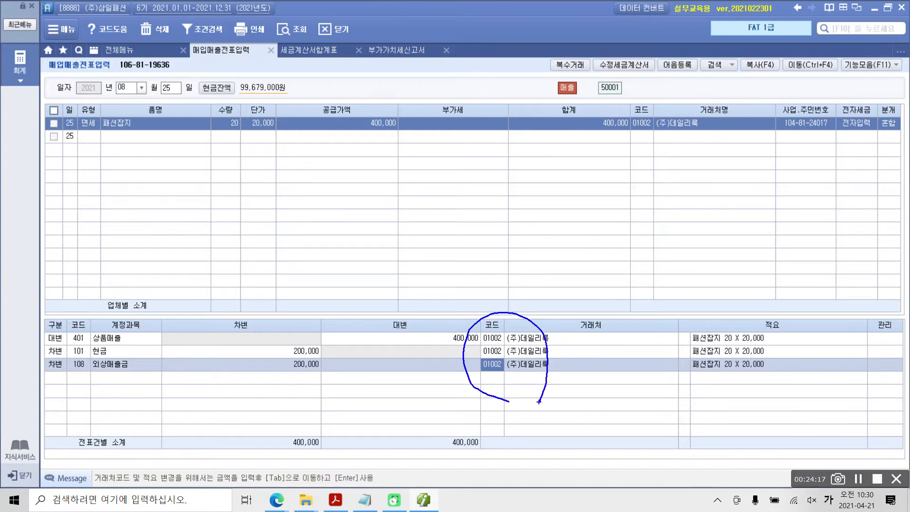
mouse_move(284, 421)
mouse_down()
mouse_move(267, 445)
mouse_move(335, 464)
mouse_move(277, 421)
mouse_up()
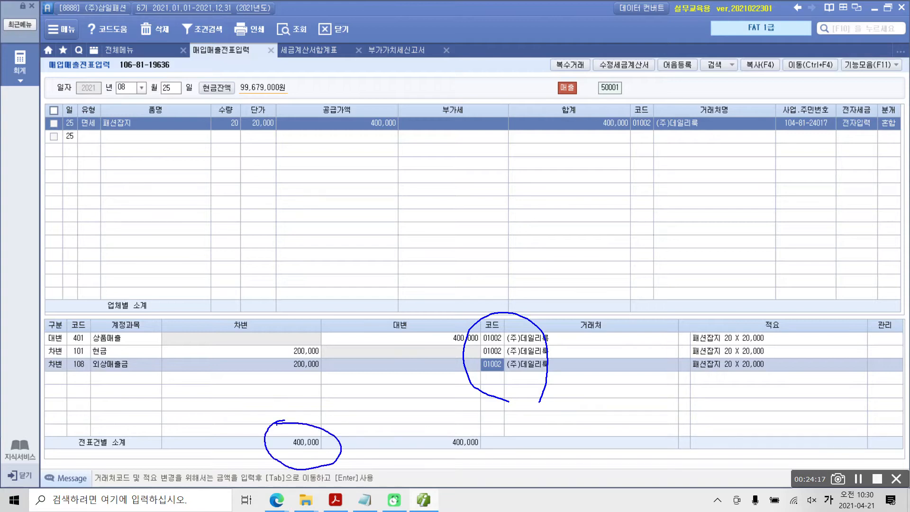
mouse_move(484, 420)
mouse_down()
mouse_move(472, 422)
mouse_move(450, 458)
mouse_move(510, 429)
mouse_move(449, 419)
mouse_up()
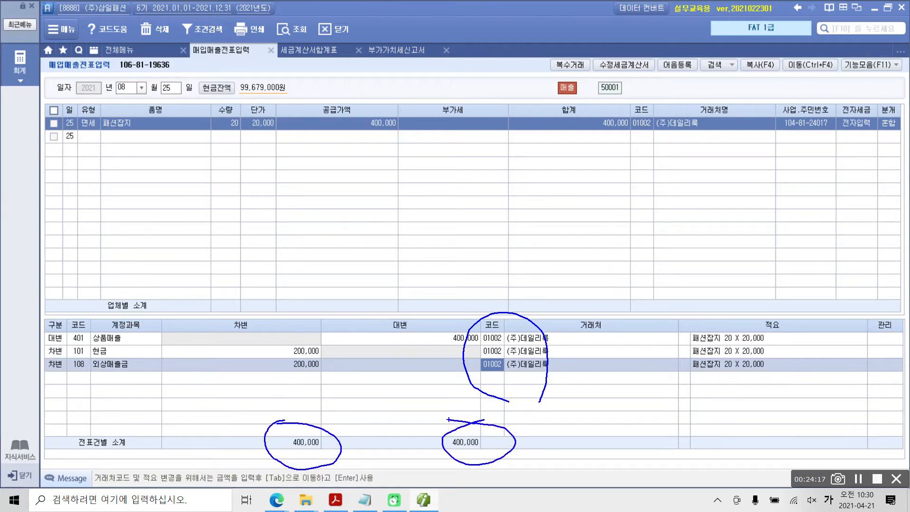
mouse_move(364, 429)
mouse_down()
mouse_move(403, 426)
mouse_move(386, 446)
mouse_move(401, 443)
mouse_up()
key(Escape)
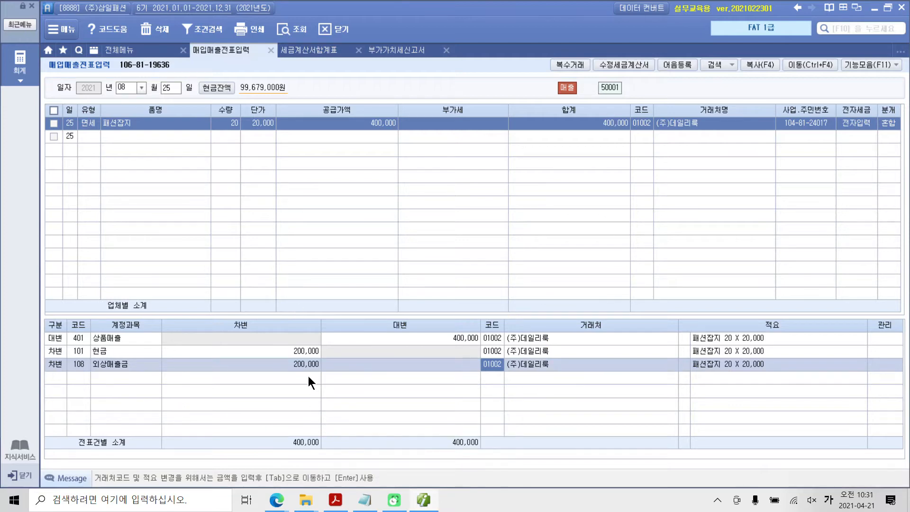
Confirm the 외상매출금 line to complete the 패션잡지 sale's mixed voucher
click(305, 370)
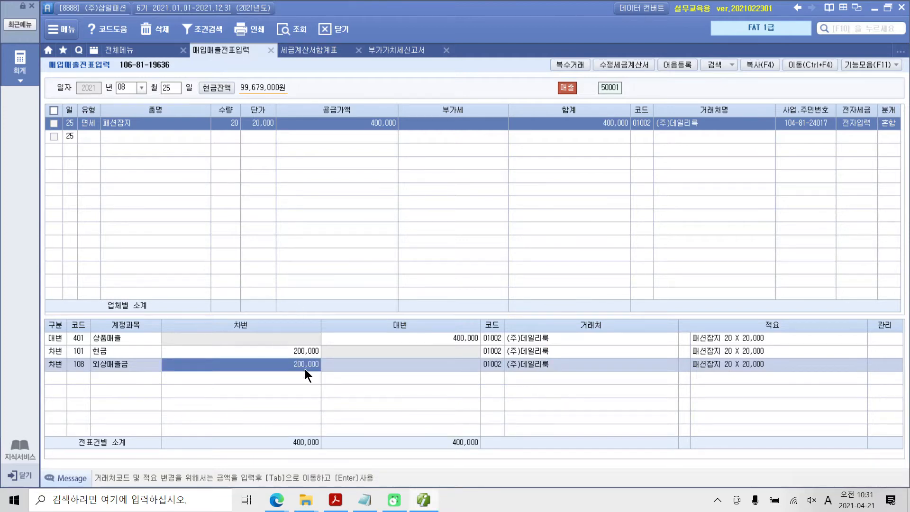
key(Return)
key(Return)
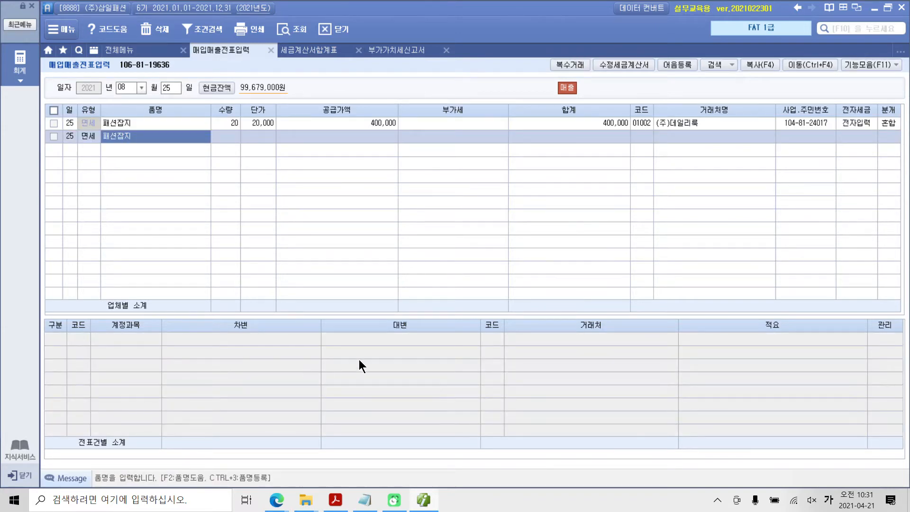
Review the 패션잡지 sale's 분개 type together with its 현금 and 외상매출금 debit lines
click(892, 124)
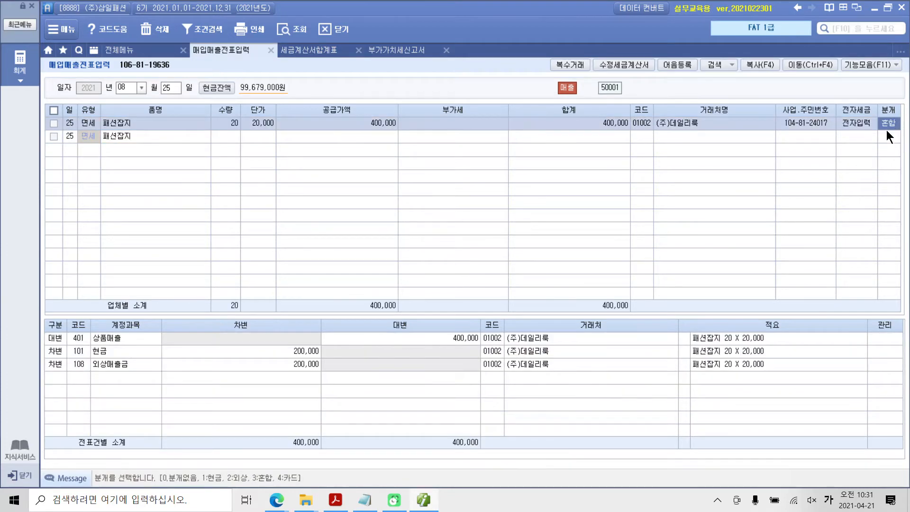
click(189, 365)
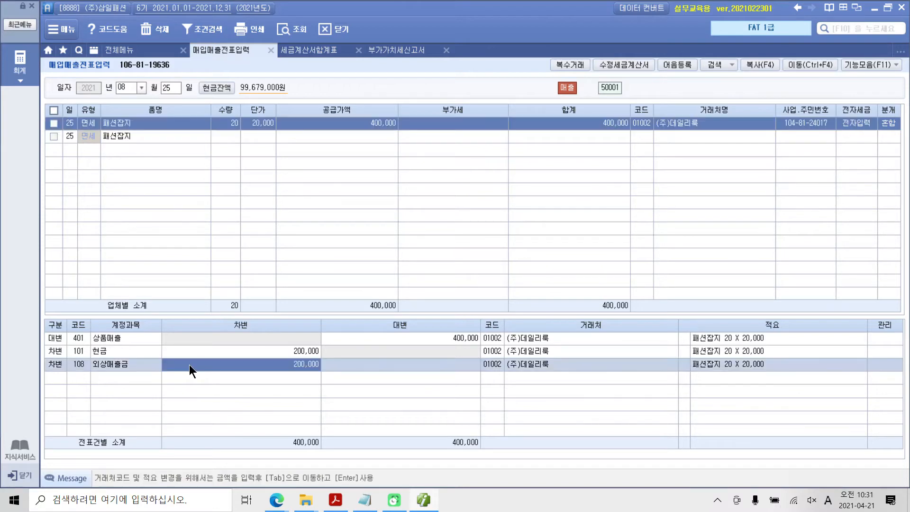
click(264, 352)
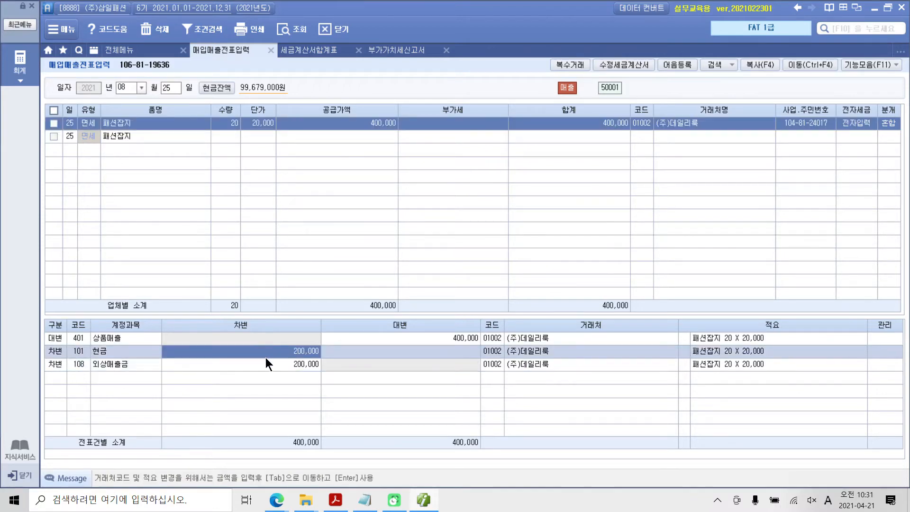
click(890, 125)
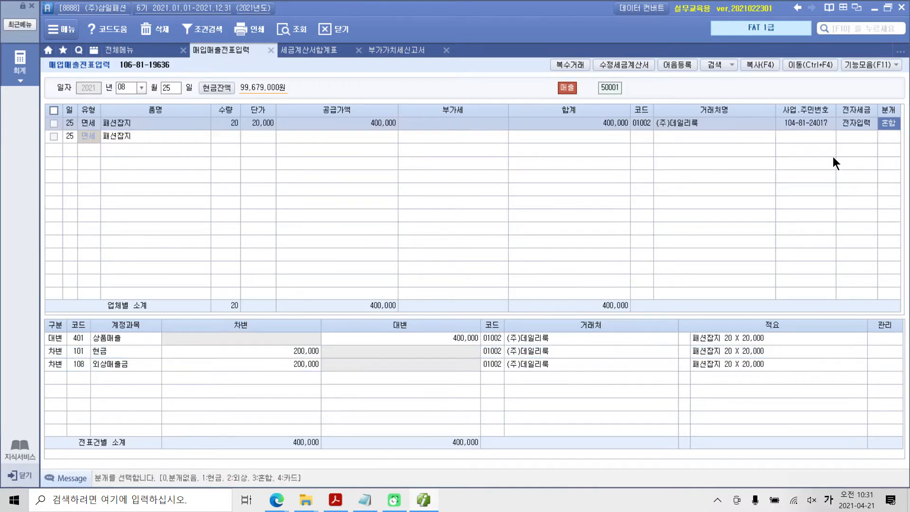
click(292, 346)
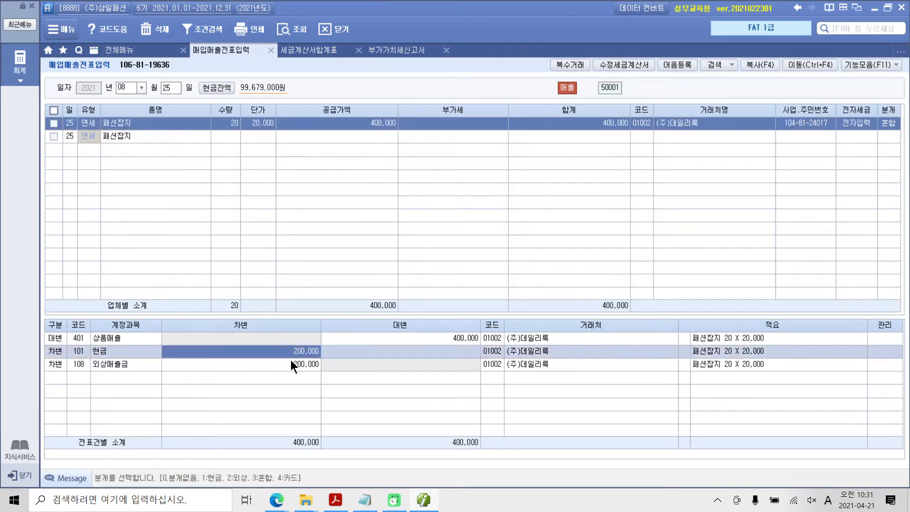
click(290, 364)
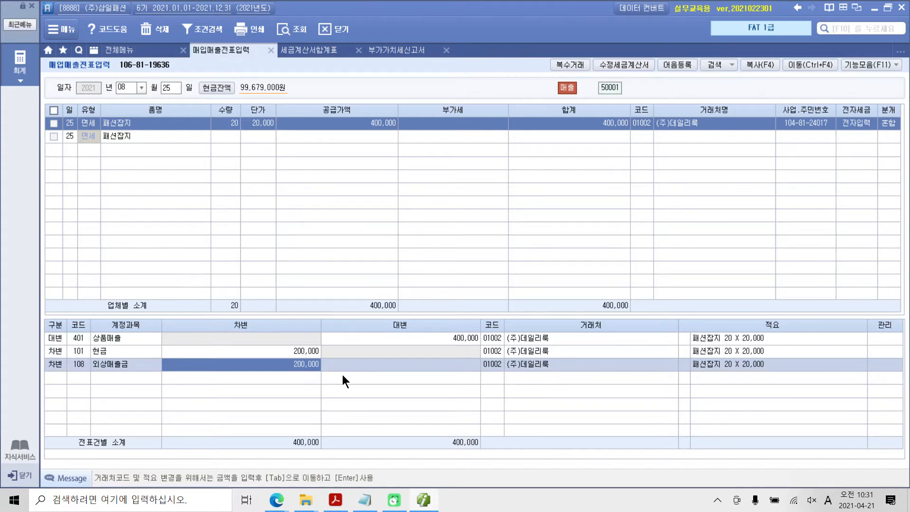
Switch to the textbook PDF in Acrobat Reader and recheck 수행 4's description and its 전자계산서 payment amounts
click(343, 504)
scroll(462, 349, down, 10)
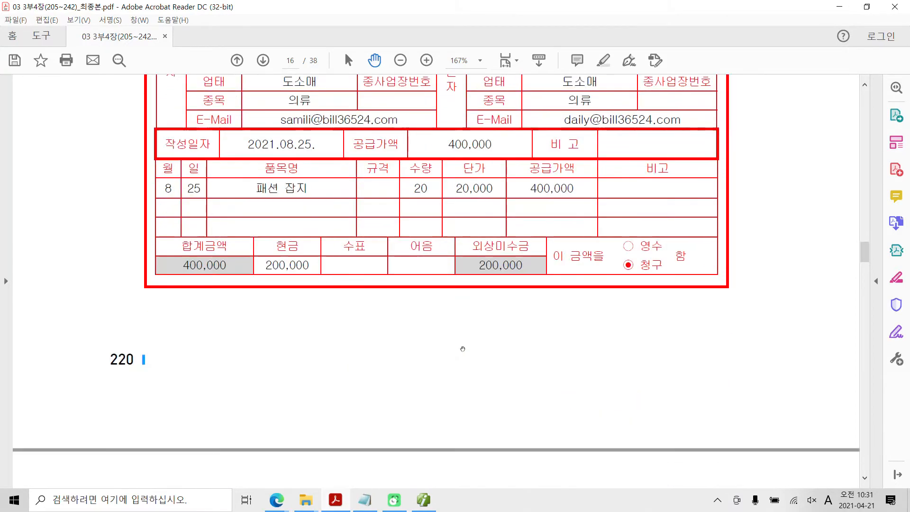
scroll(463, 349, up, 8)
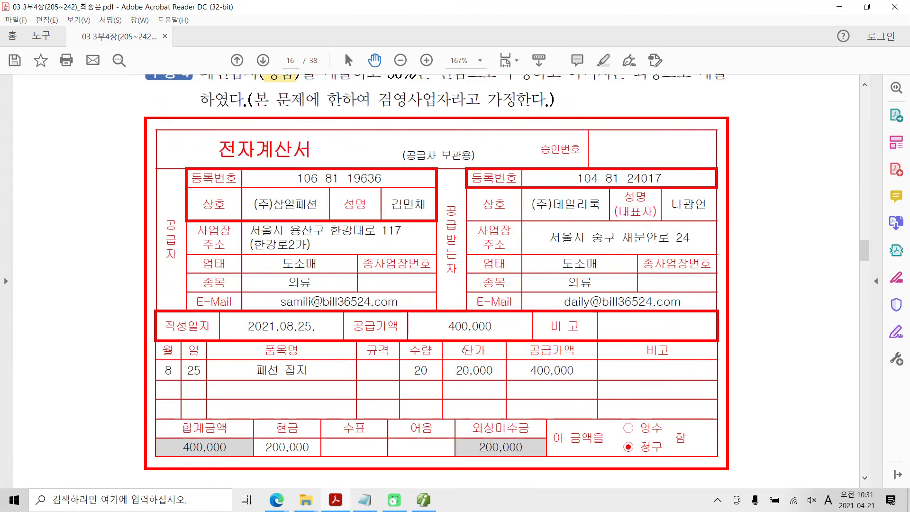
scroll(464, 360, down, 1)
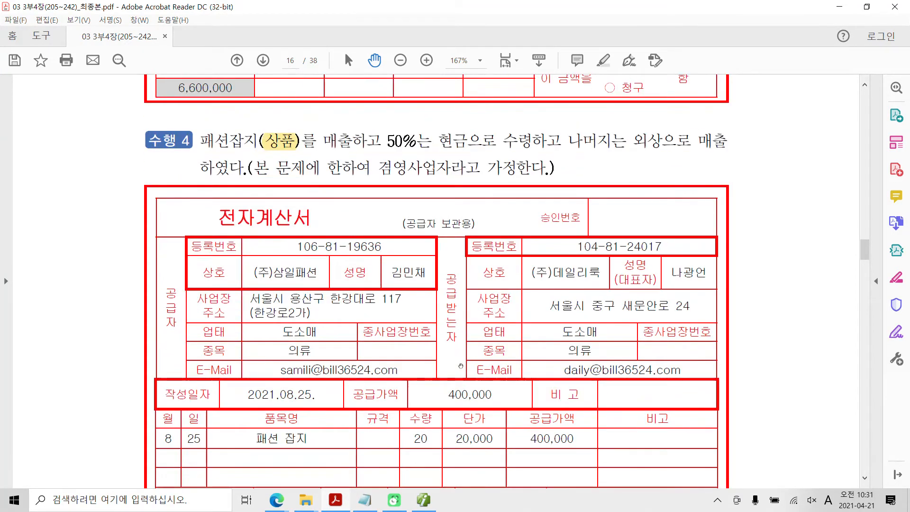
scroll(461, 367, down, 1)
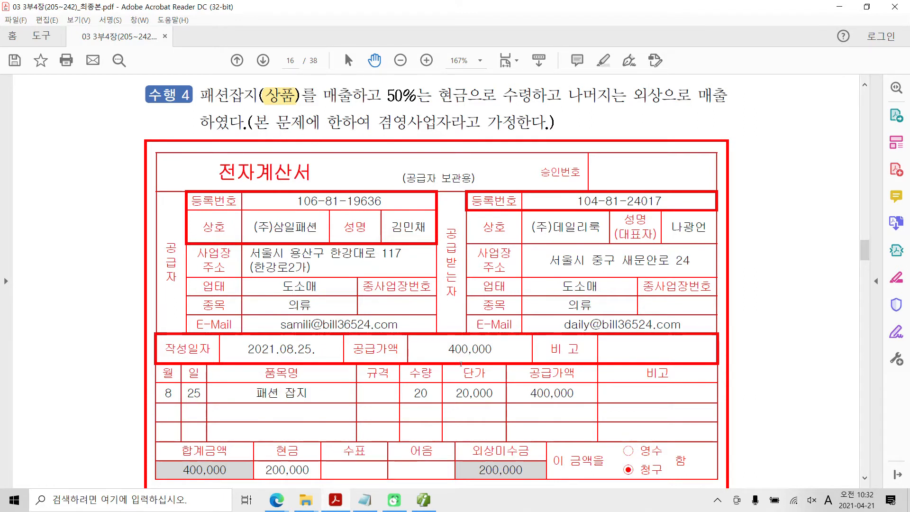
Return to Smart A and display the 계산서합계표 for the period 2021년 07월 to 09월
click(423, 500)
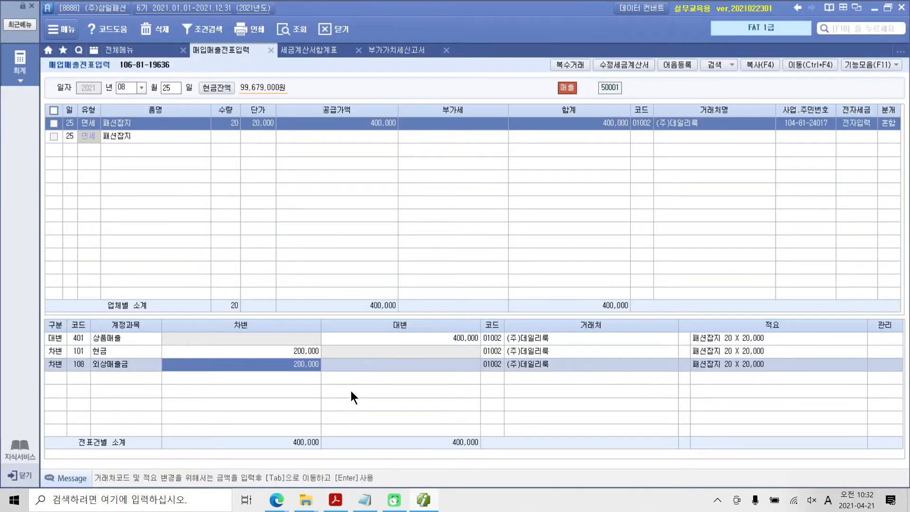
click(24, 73)
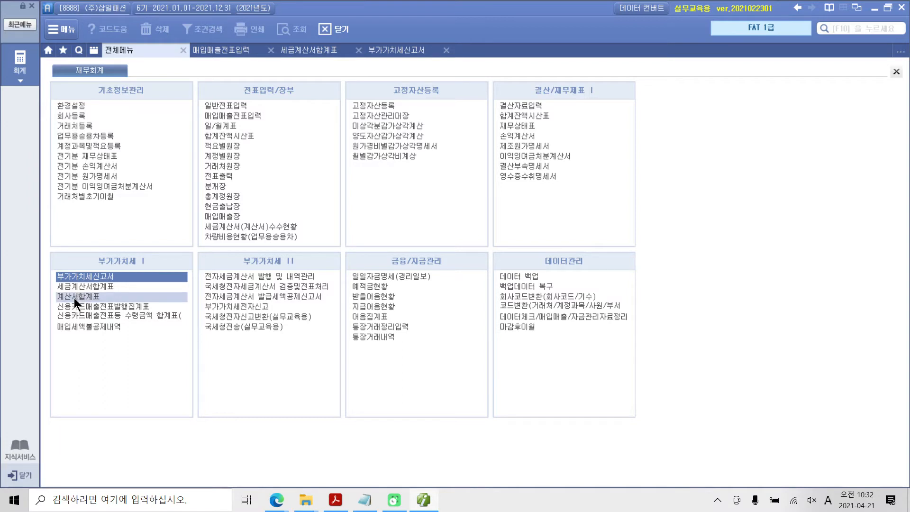
click(74, 297)
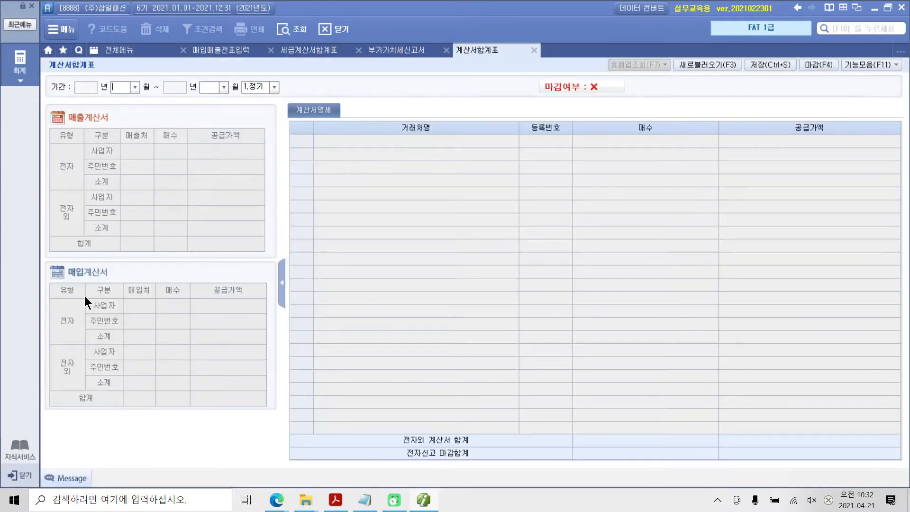
text(07)
text(09)
key(Return)
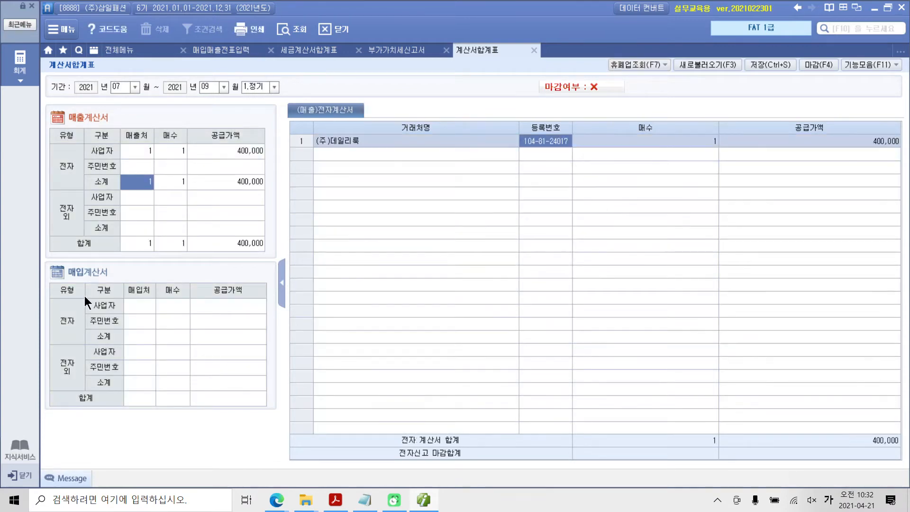
Examine the 전자 매출계산서 rows for 사업자 and 소계 in the 계산서합계표
click(150, 151)
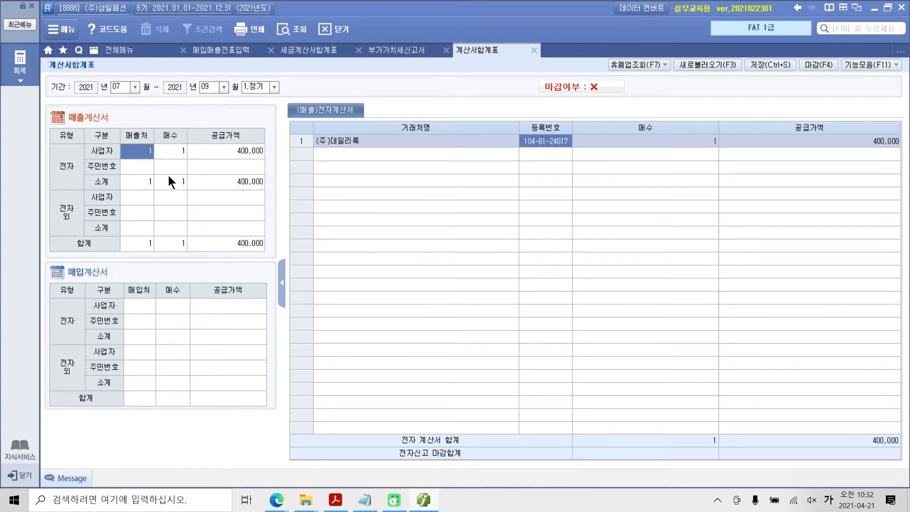
click(167, 181)
click(143, 149)
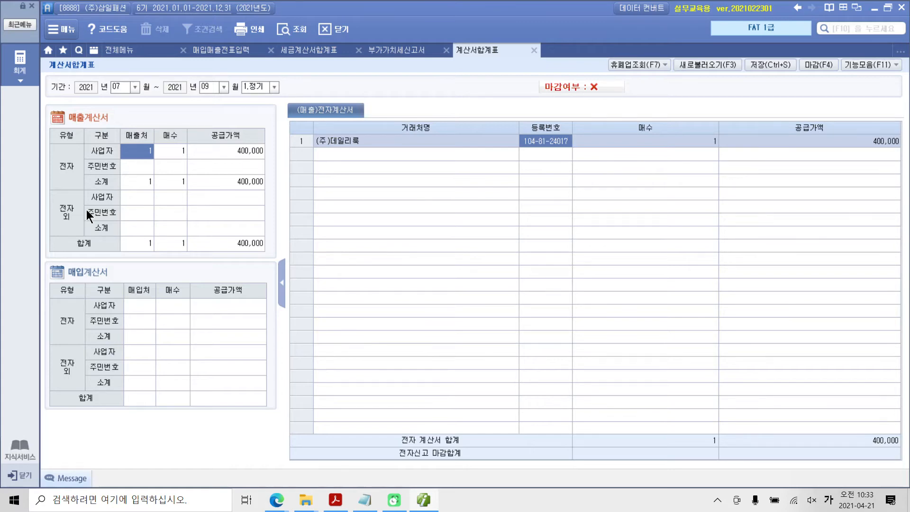
Open the 부가가치세신고서 and examine the 과세 and 영세 rows under 과세표준및매출세액
click(121, 53)
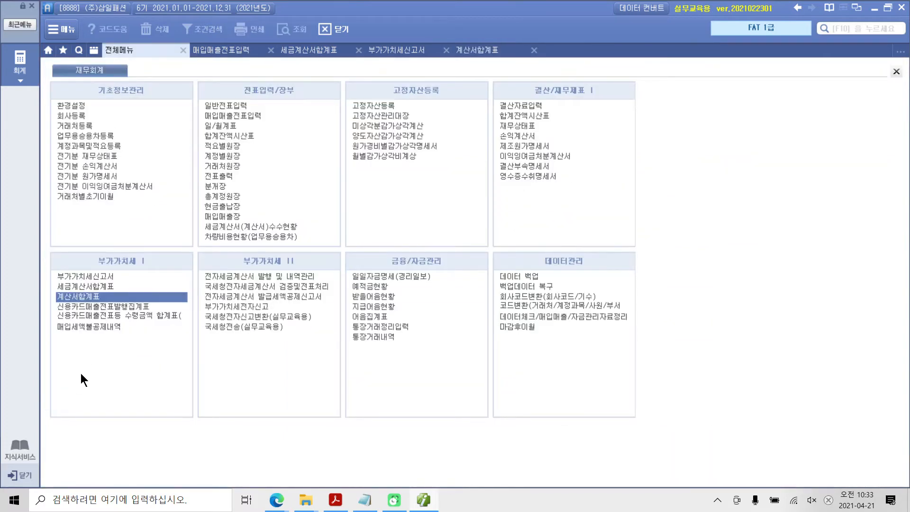
click(98, 276)
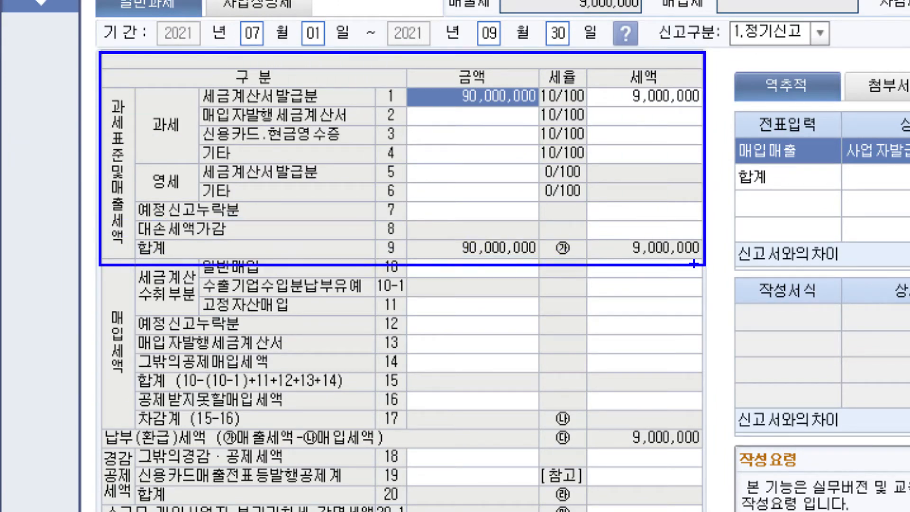
drag(134, 177, 118, 95)
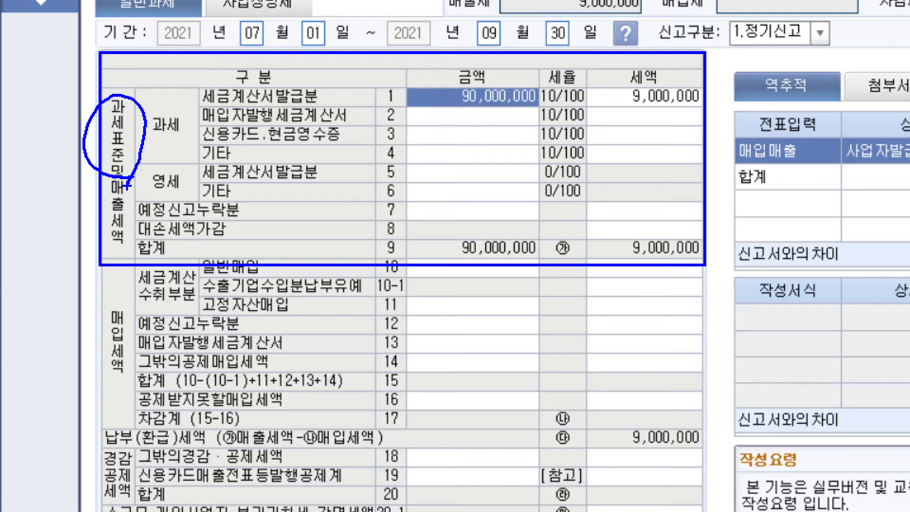
mouse_move(181, 190)
mouse_down()
mouse_move(156, 192)
mouse_move(179, 199)
mouse_up()
mouse_move(421, 192)
mouse_down()
mouse_move(538, 179)
mouse_move(407, 179)
mouse_move(435, 204)
mouse_up()
mouse_move(151, 176)
mouse_down()
mouse_move(180, 201)
mouse_move(187, 193)
mouse_up()
mouse_move(171, 153)
mouse_down()
mouse_move(170, 104)
mouse_move(177, 147)
mouse_up()
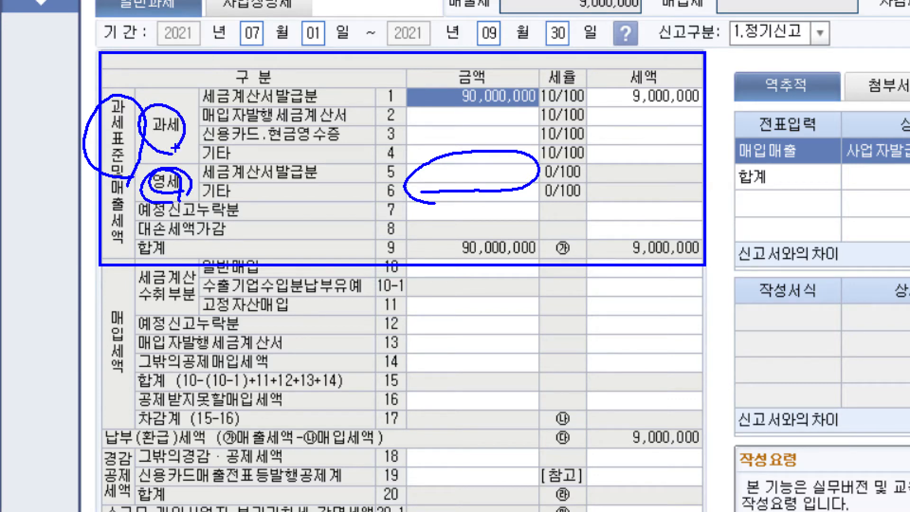
mouse_move(398, 97)
mouse_down()
mouse_move(397, 108)
mouse_move(527, 91)
mouse_move(439, 94)
mouse_up()
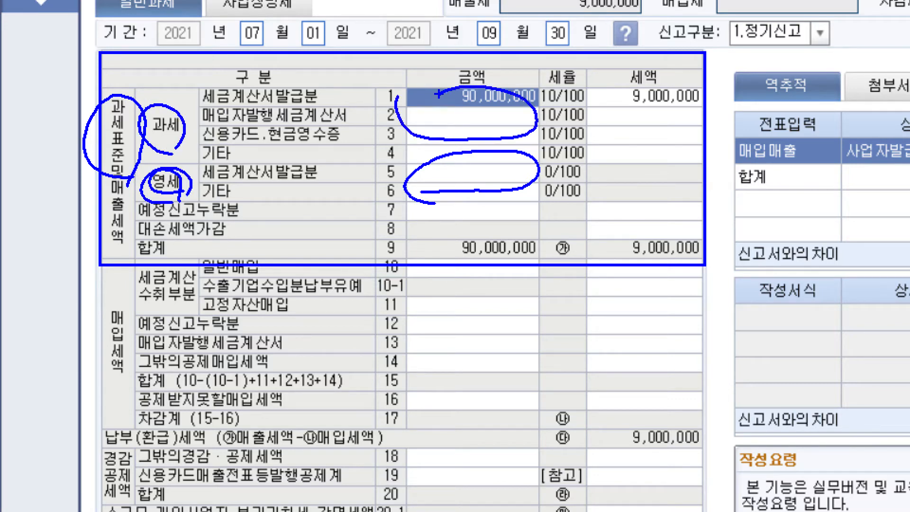
drag(72, 114, 46, 152)
drag(36, 119, 69, 161)
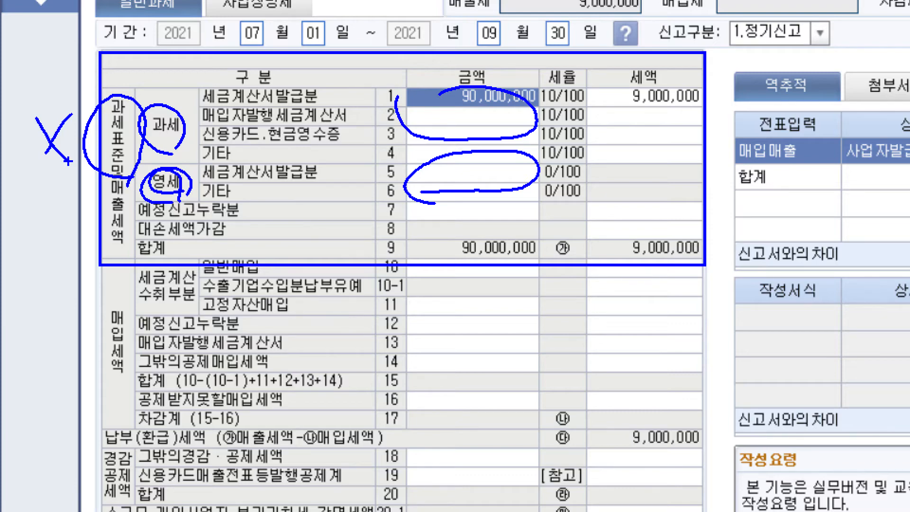
key(Escape)
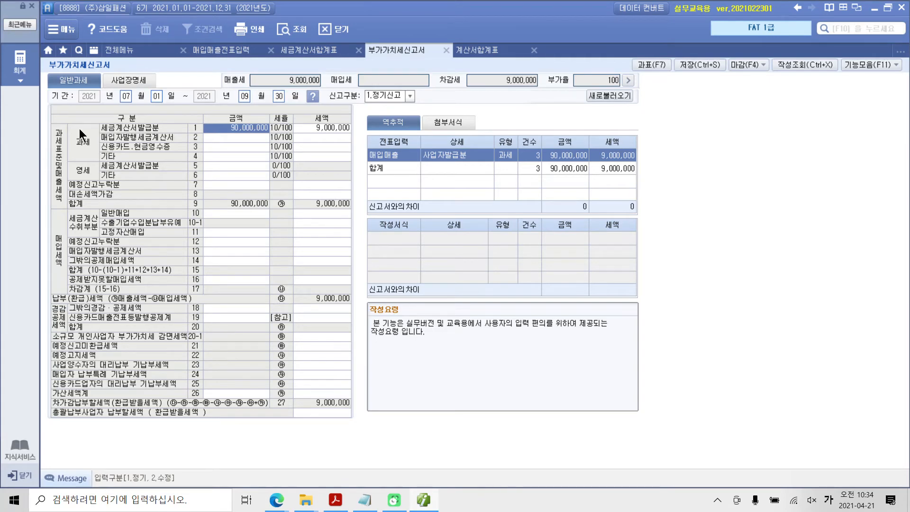
Open the return's 과세표준명세, check its 면세수입금액 section, and close it
key(ctrl+2)
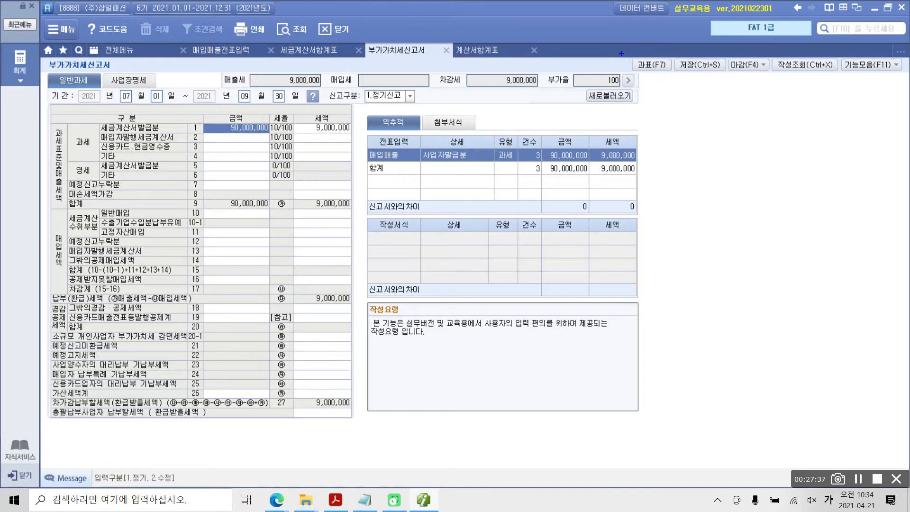
drag(622, 53, 682, 98)
mouse_move(622, 205)
mouse_down()
mouse_move(648, 131)
mouse_move(651, 76)
mouse_move(646, 87)
mouse_move(655, 86)
mouse_up()
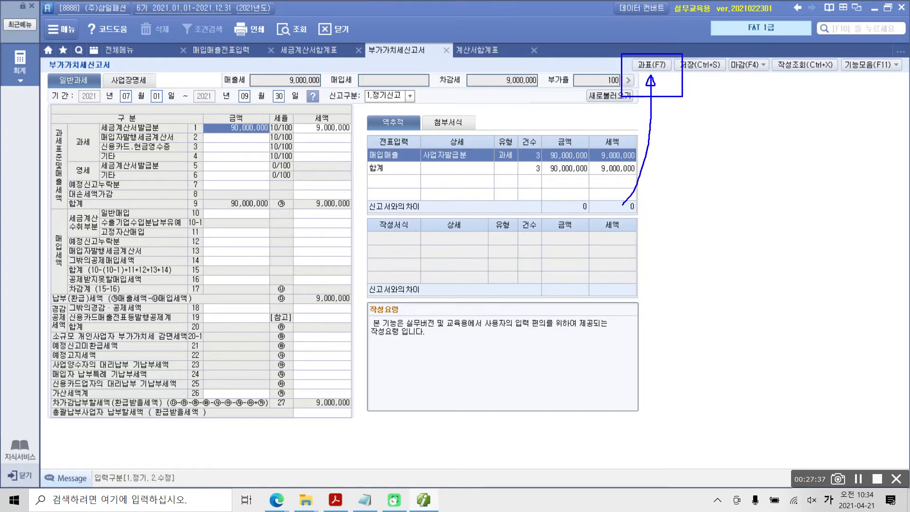
key(Escape)
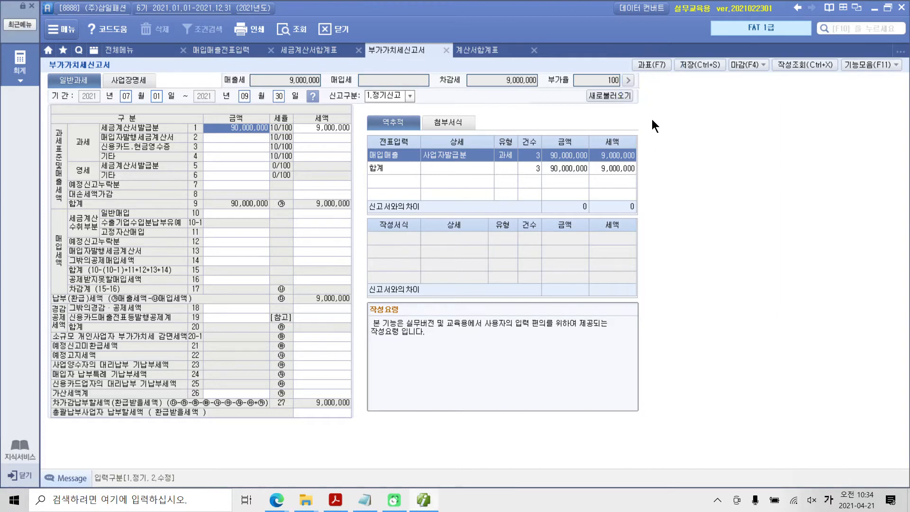
click(651, 64)
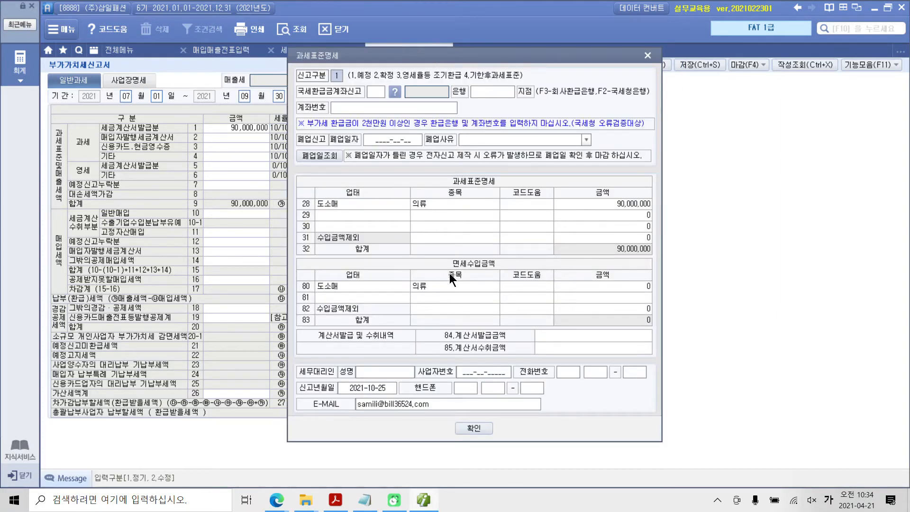
key(ctrl+2)
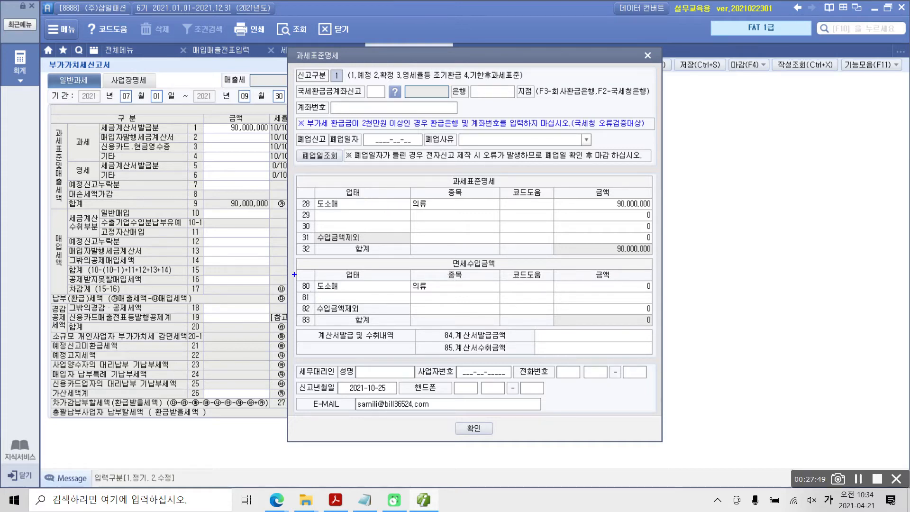
drag(440, 255, 501, 271)
key(Escape)
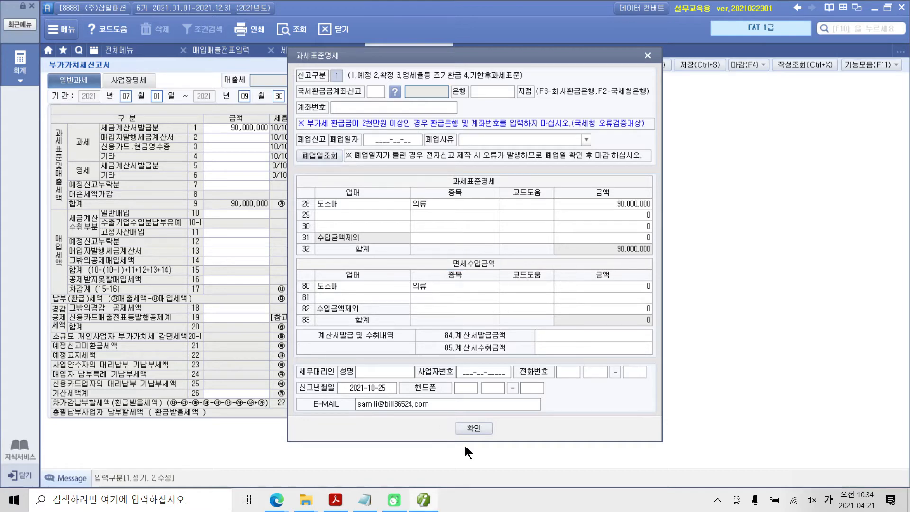
click(468, 427)
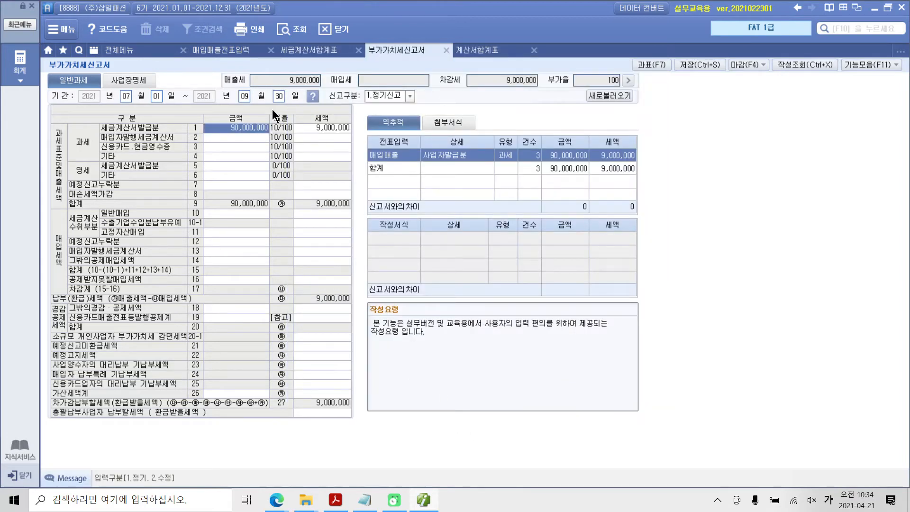
Requery the 부가가치세신고서 without loading the saved data and reopen its 과세표준명세
click(291, 29)
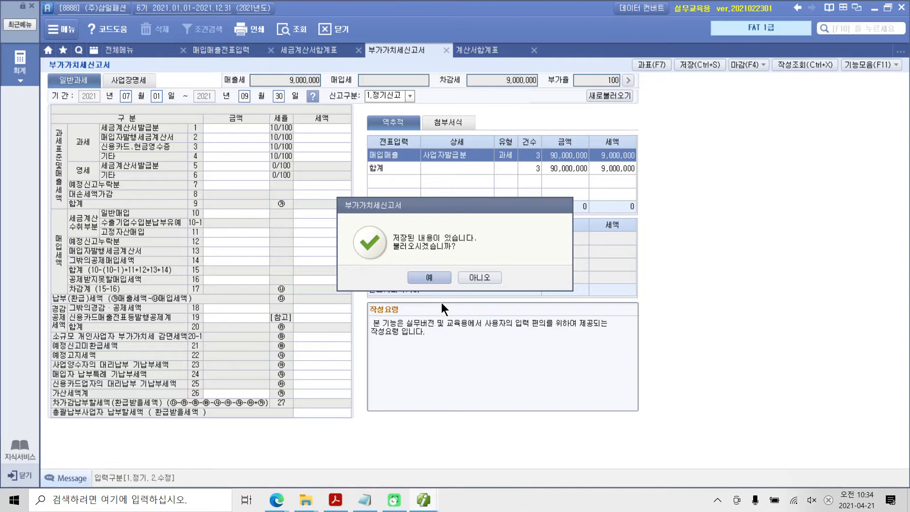
click(480, 277)
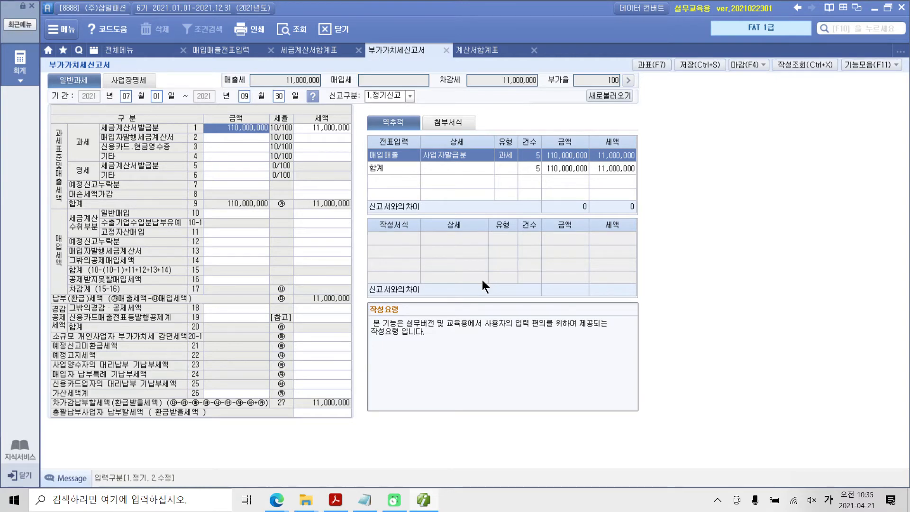
click(649, 65)
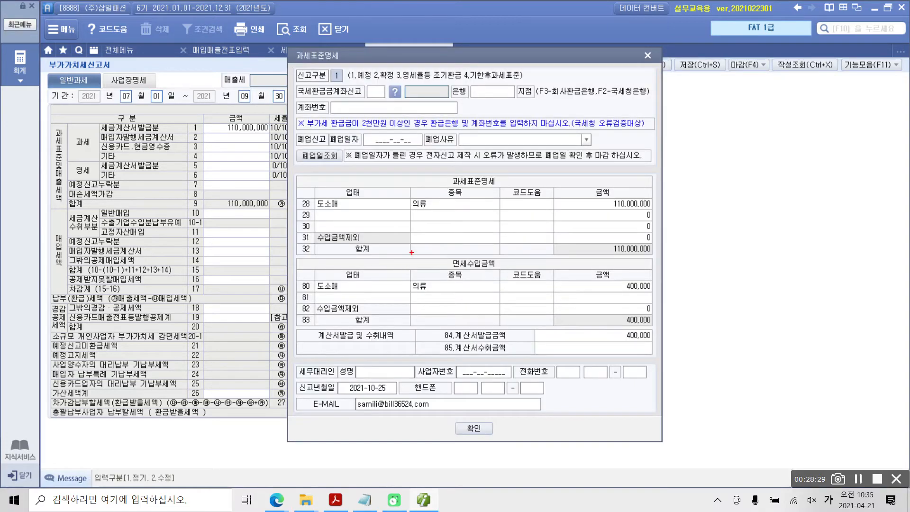
Check the 면세수입금액 row for 도소매 의류 and the 계산서발급금액, then close the 과세표준명세
drag(411, 253, 526, 272)
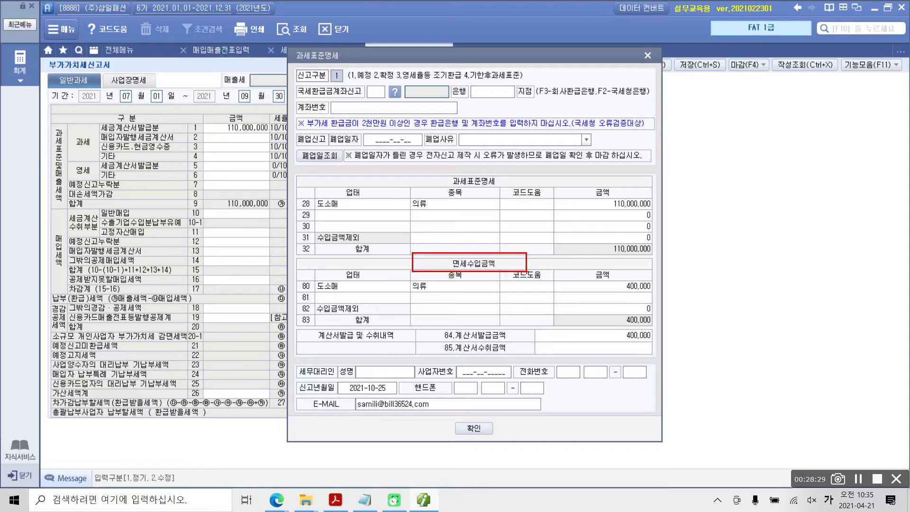
drag(318, 292, 430, 293)
drag(620, 294, 650, 293)
drag(457, 340, 654, 342)
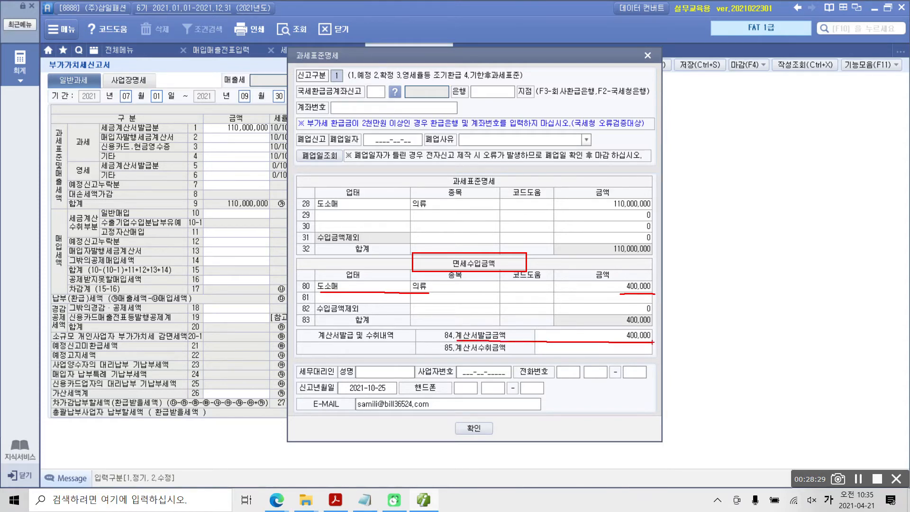
key(Escape)
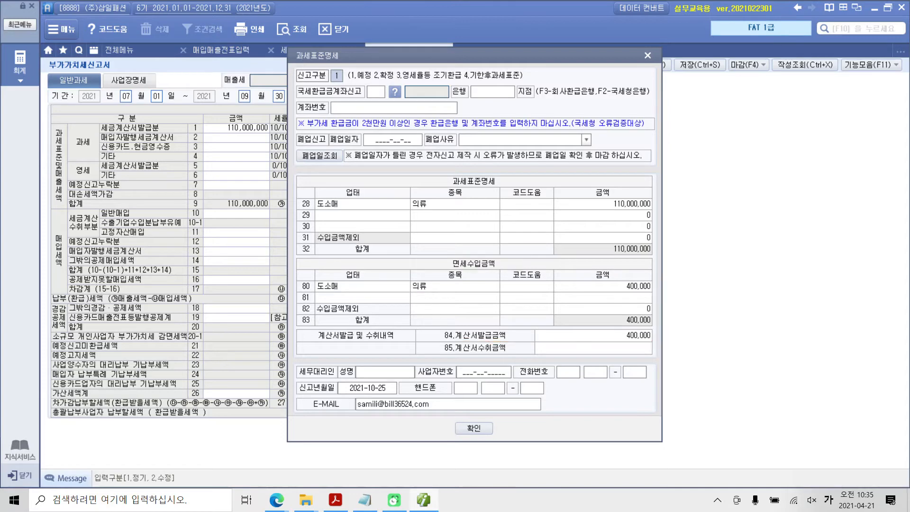
click(474, 429)
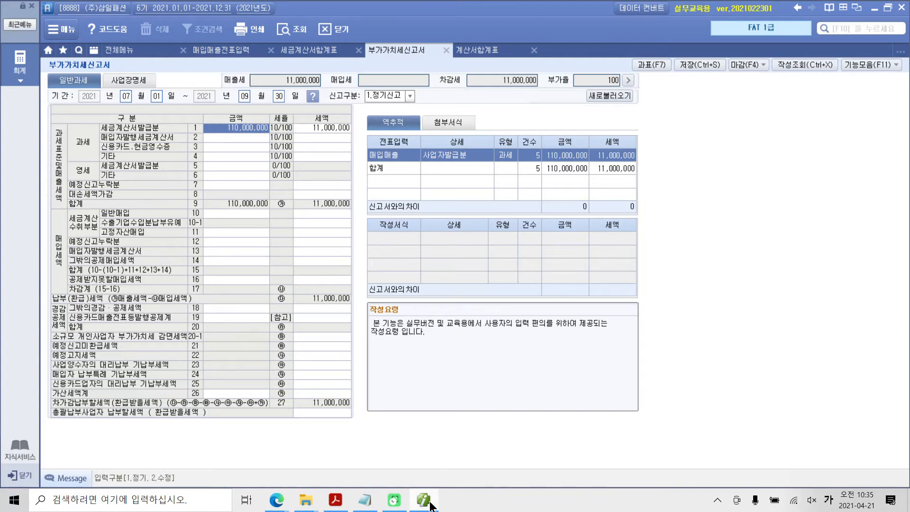
Switch to the textbook PDF in Acrobat Reader and find 수행 5's 신용카드매출전표 for the 남성바지 sale
mouse_move(431, 504)
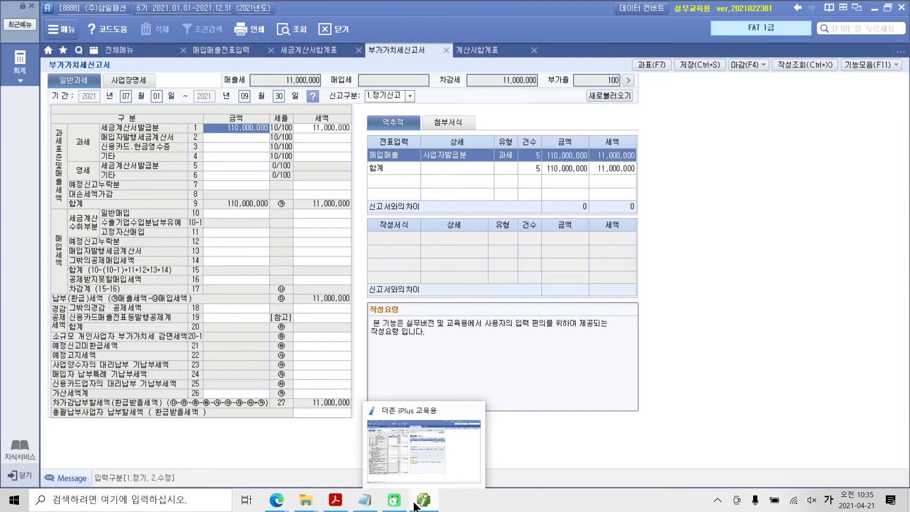
click(335, 500)
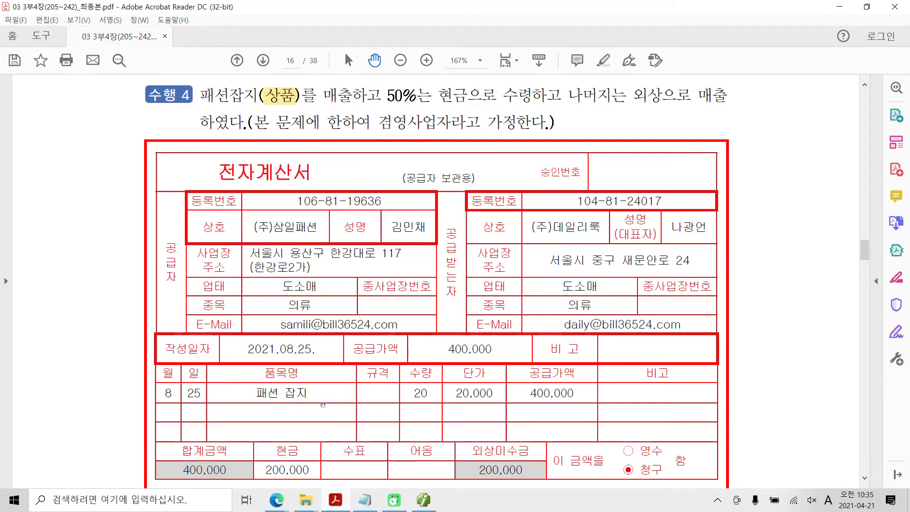
scroll(324, 411, down, 1)
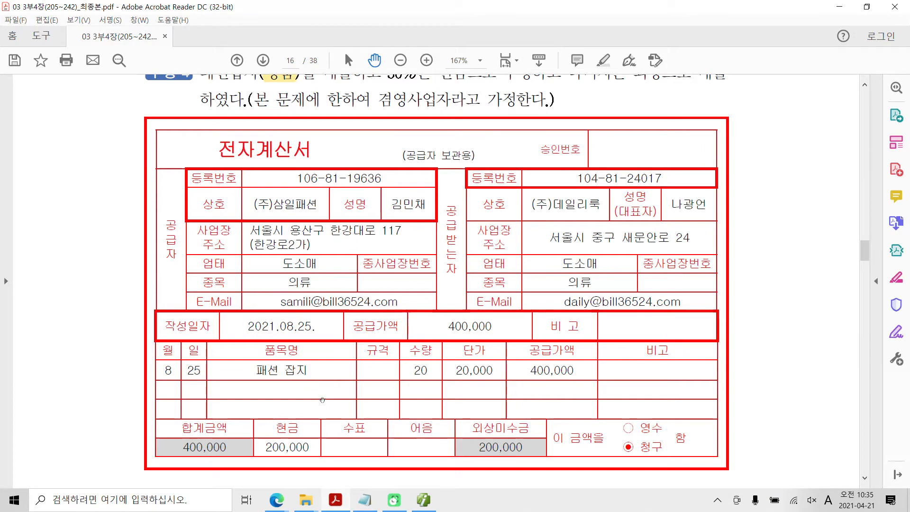
scroll(322, 400, down, 20)
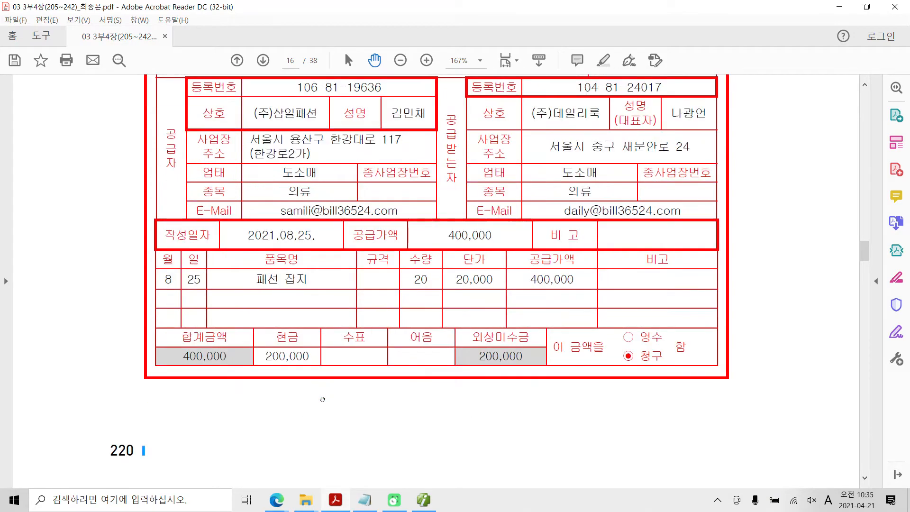
scroll(323, 399, down, 9)
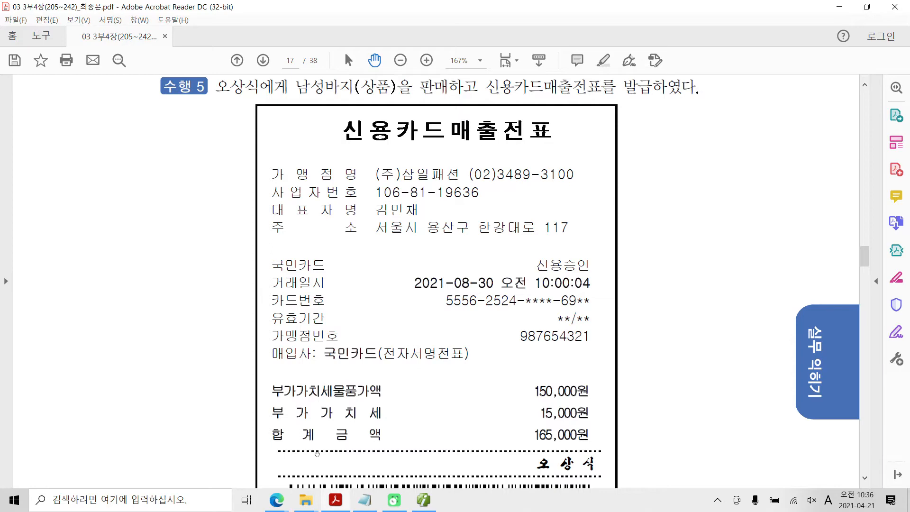
scroll(377, 432, down, 13)
scroll(377, 433, up, 7)
scroll(377, 433, up, 4)
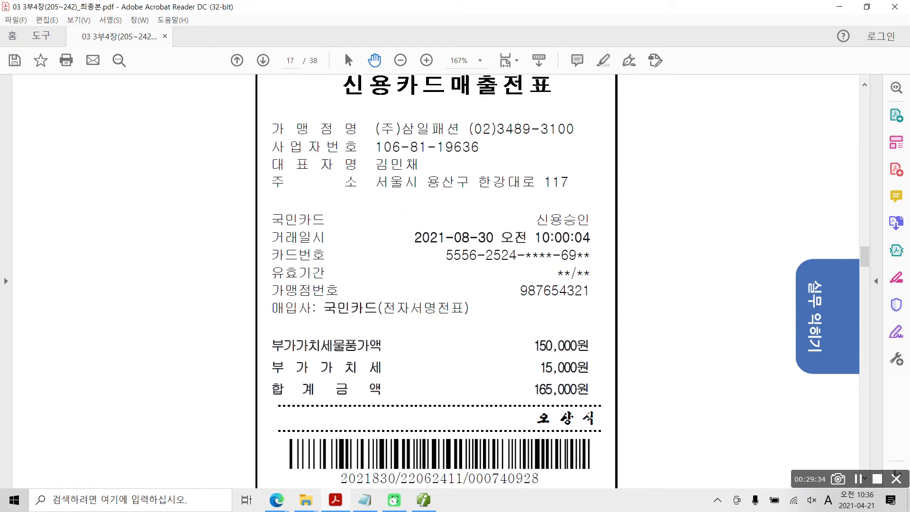
Examine the 합계금액, 거래일시 and 매입사 on 수행 5's 신용카드매출전표
mouse_move(511, 377)
mouse_down()
mouse_move(538, 400)
mouse_move(617, 407)
mouse_up()
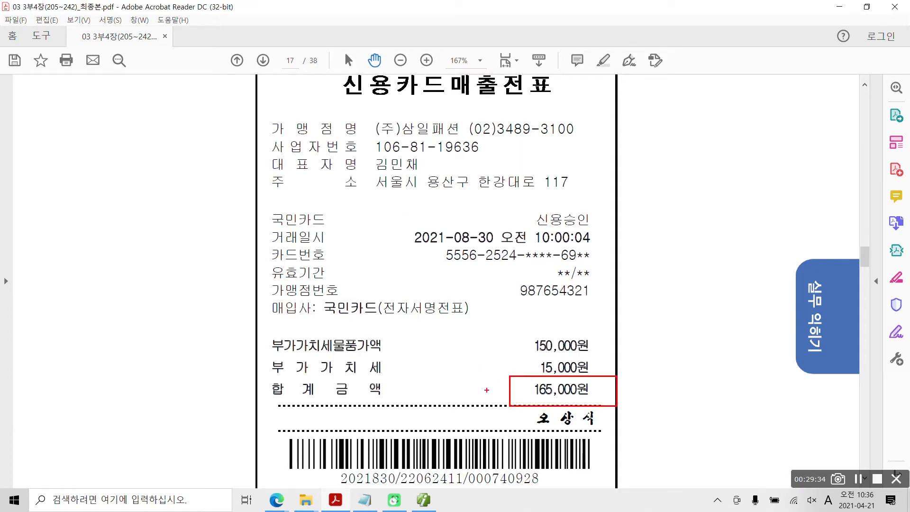
drag(487, 390, 496, 388)
mouse_move(403, 221)
mouse_down()
mouse_move(422, 248)
mouse_move(509, 249)
mouse_move(497, 247)
mouse_up()
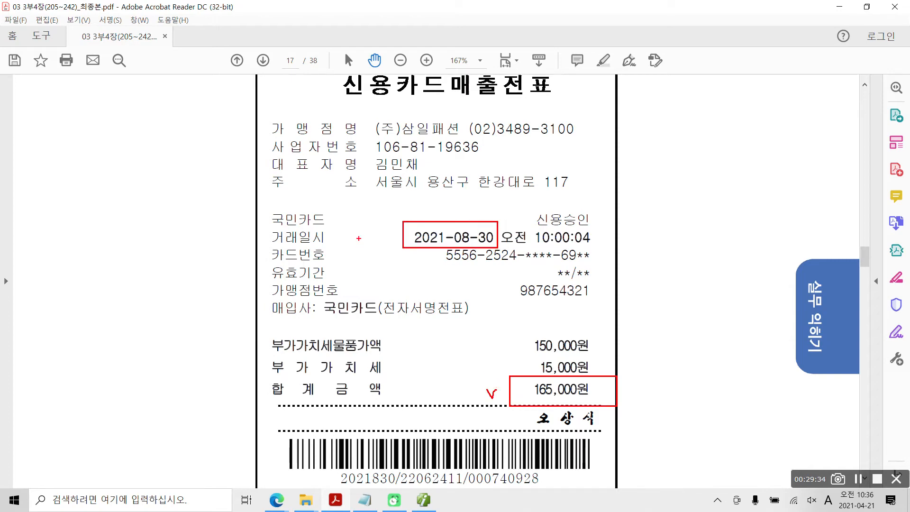
drag(369, 233, 391, 235)
mouse_move(319, 296)
mouse_down()
mouse_move(379, 316)
mouse_move(394, 290)
mouse_up()
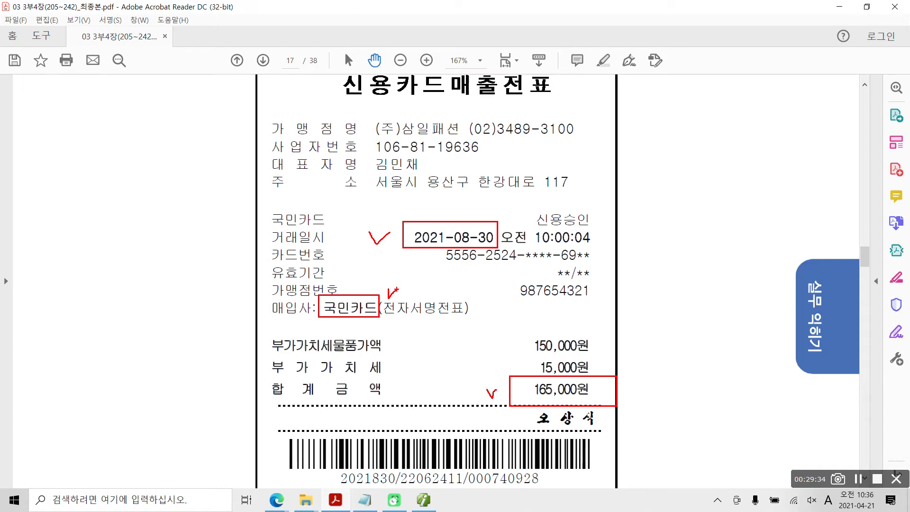
key(Escape)
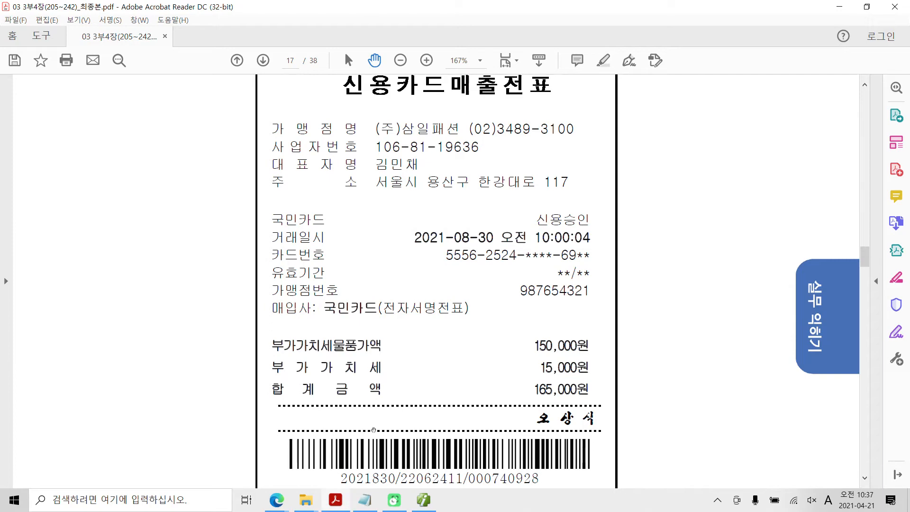
Return to Smart A's 매입매출전표입력 and set the voucher date to 08월 30일
click(424, 500)
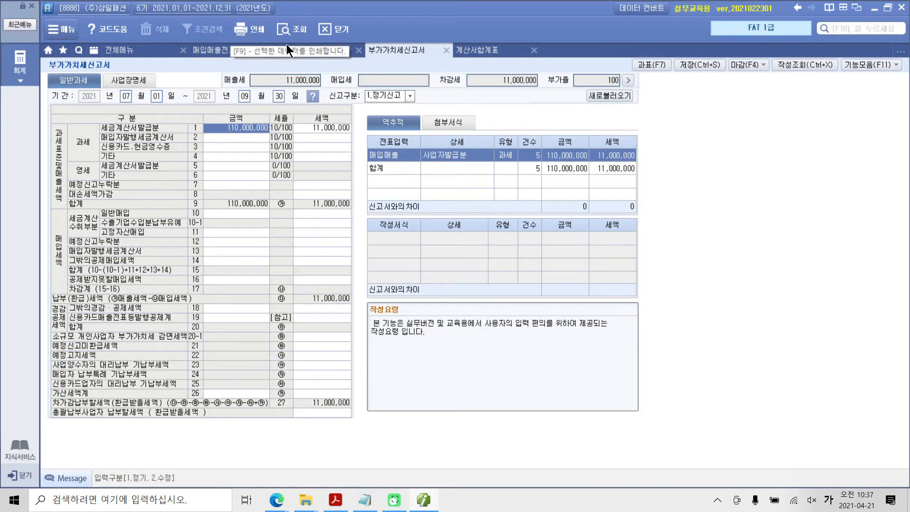
click(315, 52)
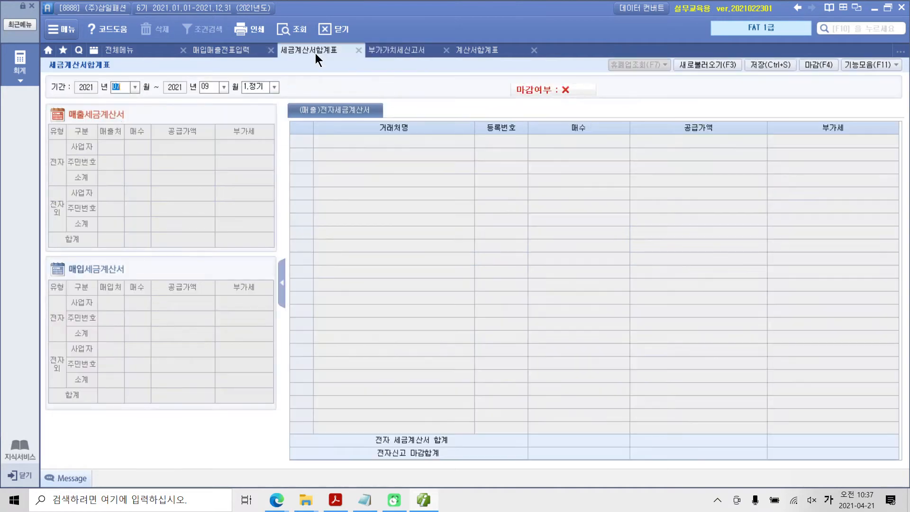
click(234, 52)
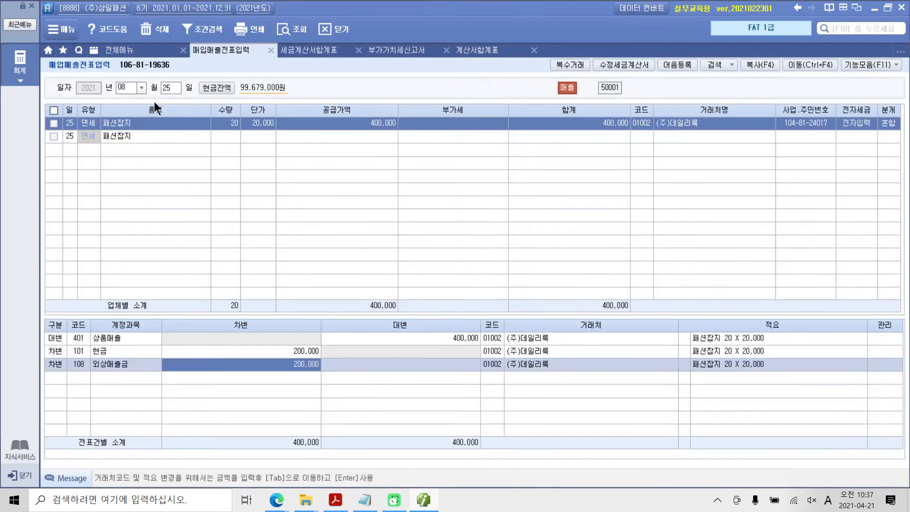
text(30)
key(Return)
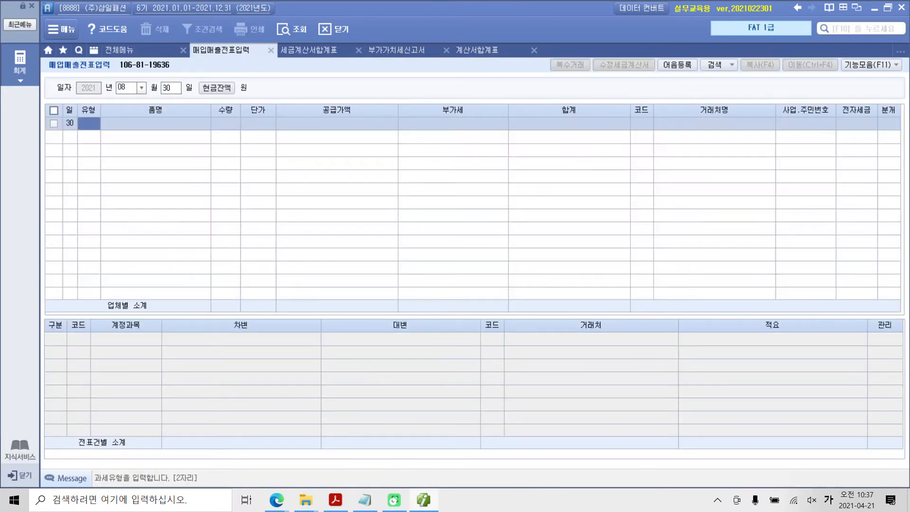
Set the 30일 voucher's 유형 to 17.카과 and assign 99602 국민카드사 as its 신용카드사
key(Return)
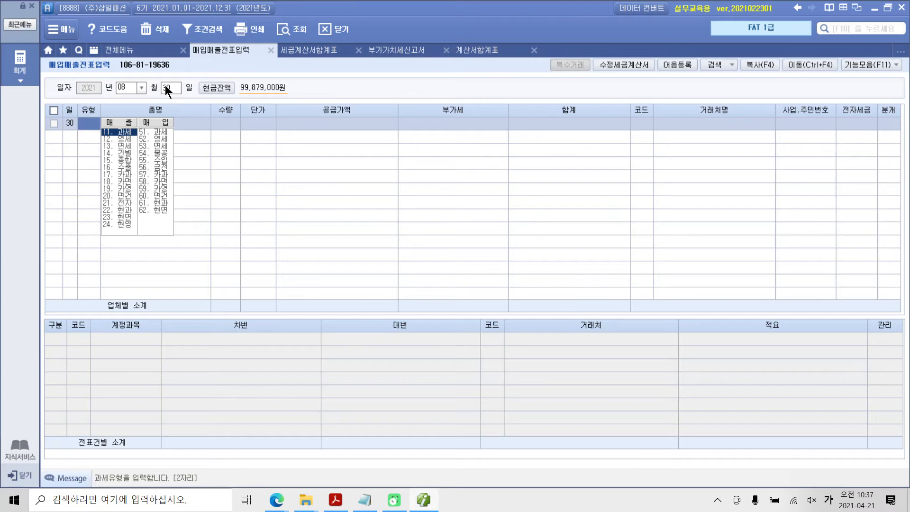
text(1)
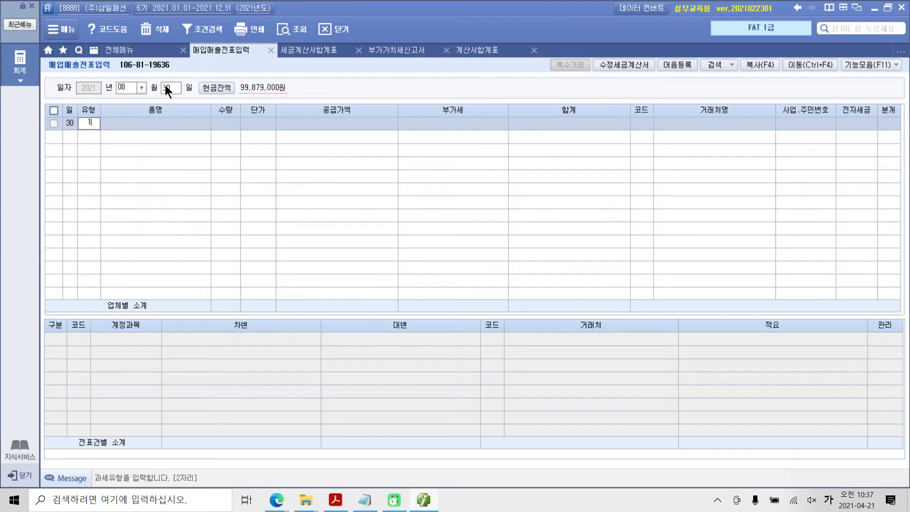
text(7)
key(Return)
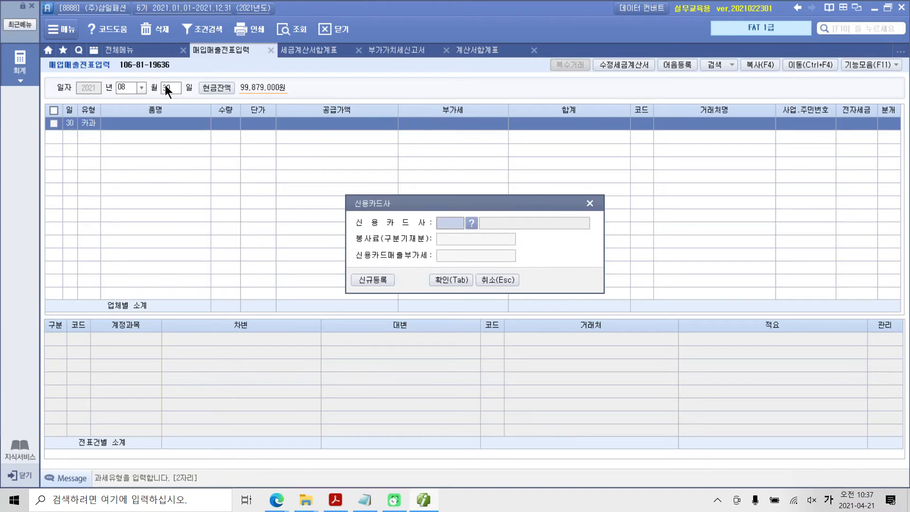
key(F2)
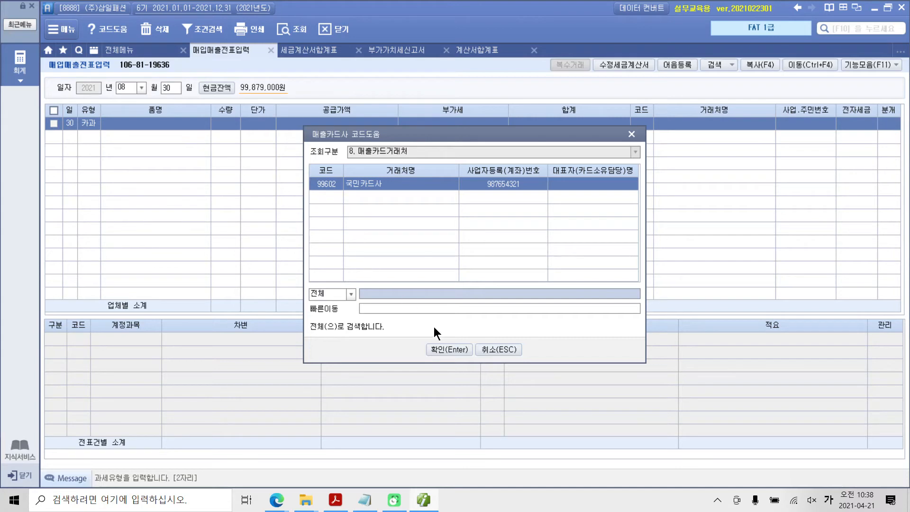
click(441, 349)
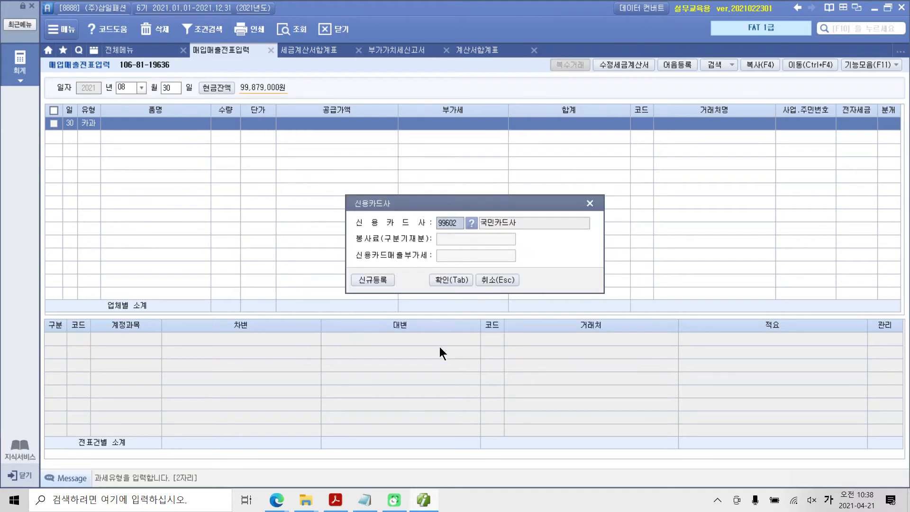
click(453, 282)
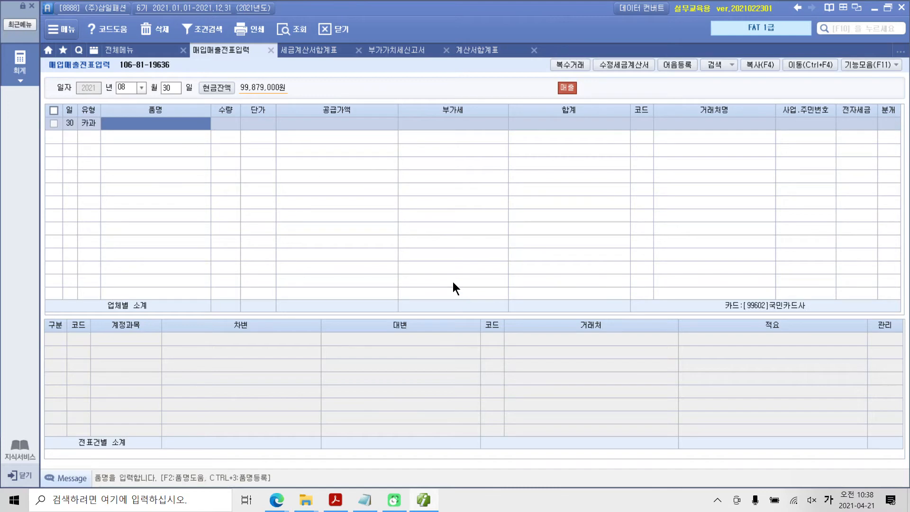
Enter 남성바지 as the 품명, leaving 수량 and 단가 blank
text(남성바지)
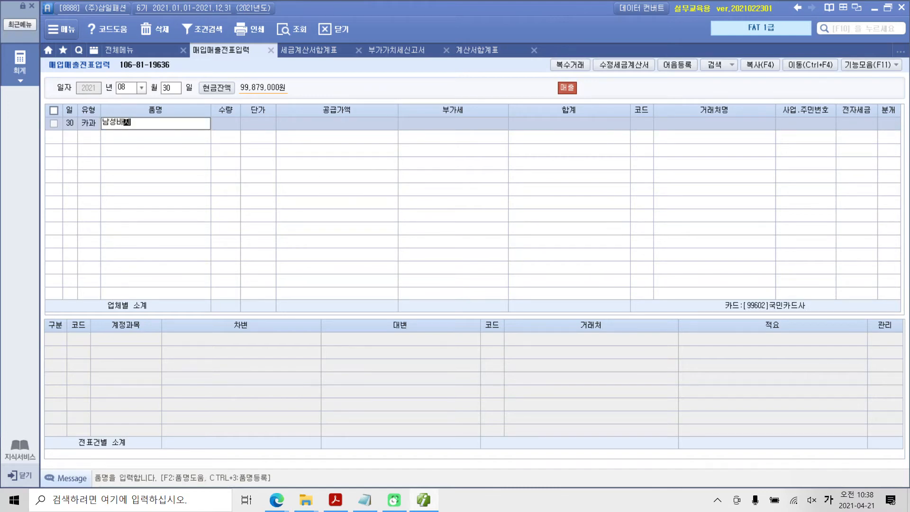
key(Return)
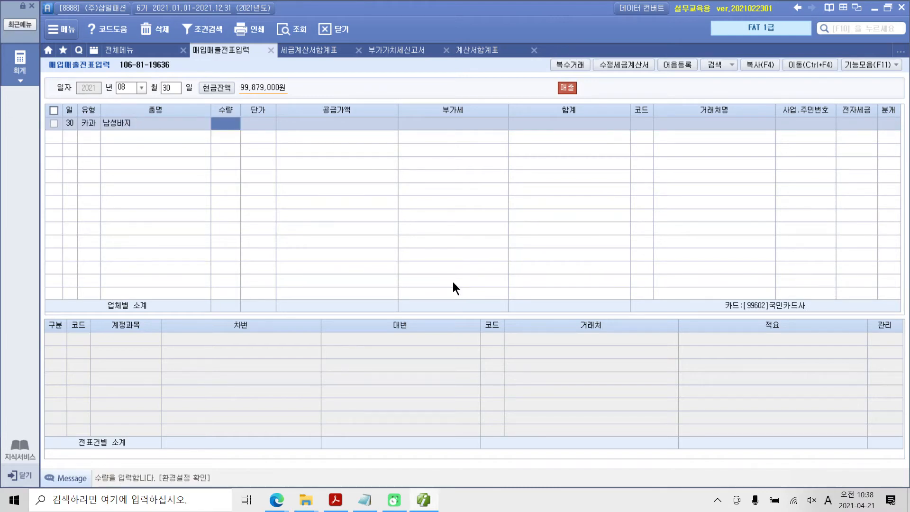
key(Return)
key(Return)
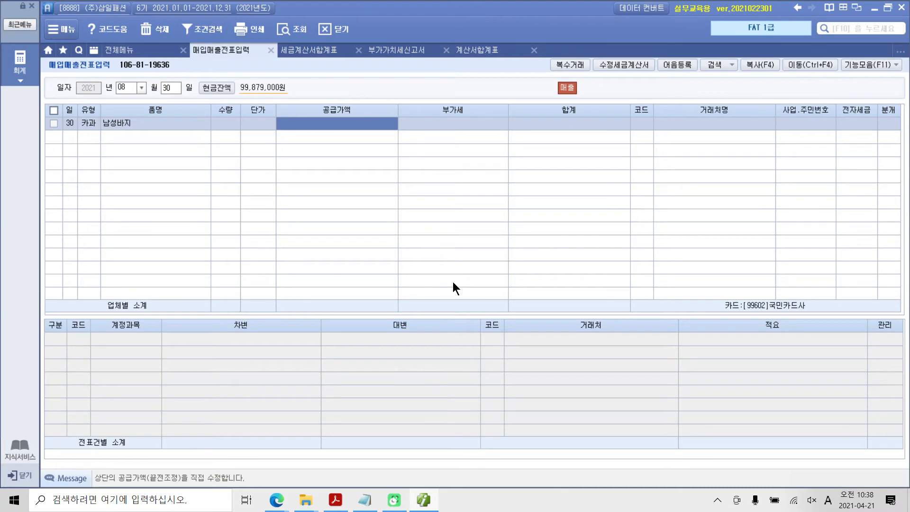
mouse_move(323, 107)
mouse_down()
mouse_move(288, 122)
mouse_move(326, 106)
mouse_move(311, 121)
mouse_up()
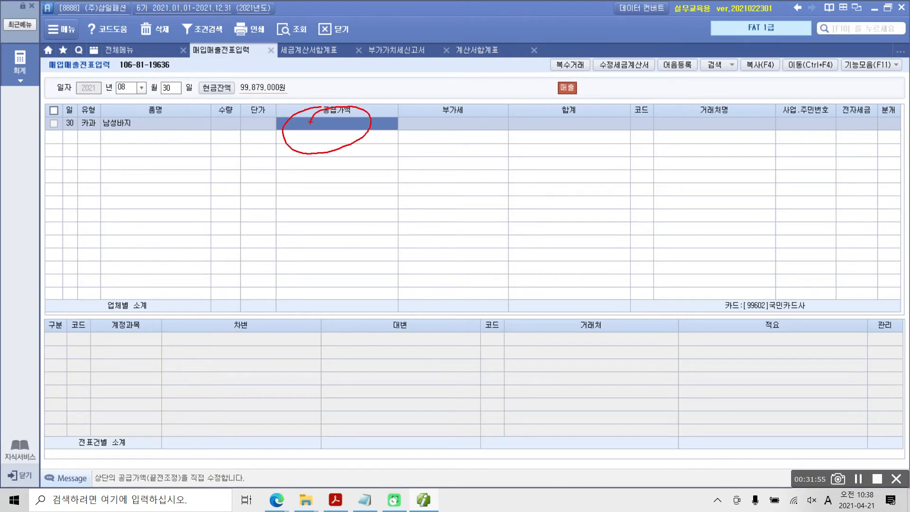
drag(290, 154, 312, 182)
drag(309, 184, 312, 200)
drag(334, 165, 331, 210)
drag(332, 192, 356, 192)
mouse_move(313, 214)
mouse_down()
mouse_move(307, 244)
mouse_move(334, 227)
mouse_up()
mouse_move(359, 190)
mouse_down()
mouse_move(361, 217)
mouse_move(387, 193)
mouse_up()
mouse_move(368, 218)
mouse_down()
mouse_move(395, 201)
mouse_move(392, 227)
mouse_up()
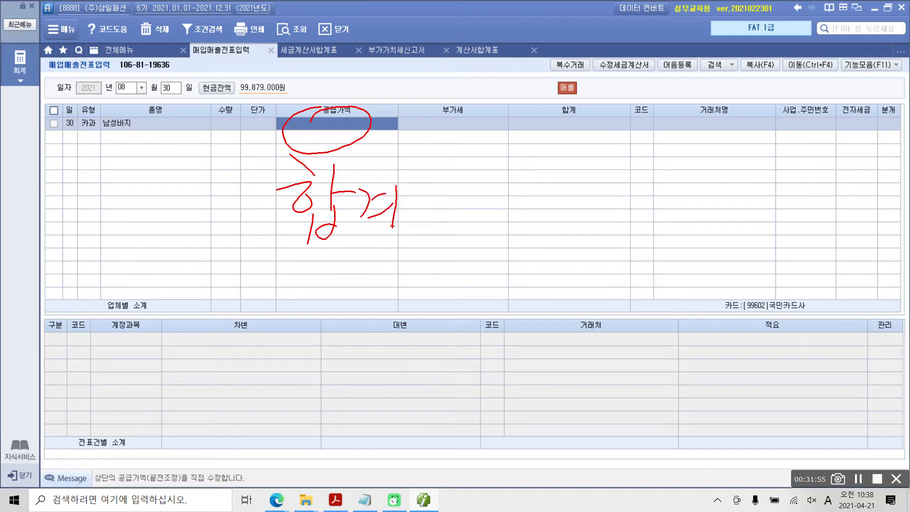
drag(417, 176, 408, 256)
mouse_move(254, 227)
mouse_down()
mouse_move(237, 255)
mouse_move(251, 316)
mouse_up()
mouse_move(291, 240)
mouse_down()
mouse_move(300, 268)
mouse_move(317, 278)
mouse_move(299, 296)
mouse_up()
drag(338, 247, 336, 262)
mouse_move(313, 270)
mouse_down()
mouse_move(357, 261)
mouse_move(326, 310)
mouse_up()
drag(348, 279, 337, 311)
mouse_move(367, 273)
mouse_down()
mouse_move(388, 269)
mouse_move(385, 302)
mouse_up()
drag(410, 265, 404, 300)
drag(429, 269, 420, 315)
drag(437, 276, 439, 310)
mouse_move(466, 268)
mouse_down()
mouse_move(457, 324)
mouse_move(483, 304)
mouse_up()
drag(491, 258, 471, 337)
mouse_move(340, 160)
mouse_down()
mouse_move(320, 155)
mouse_move(334, 179)
mouse_up()
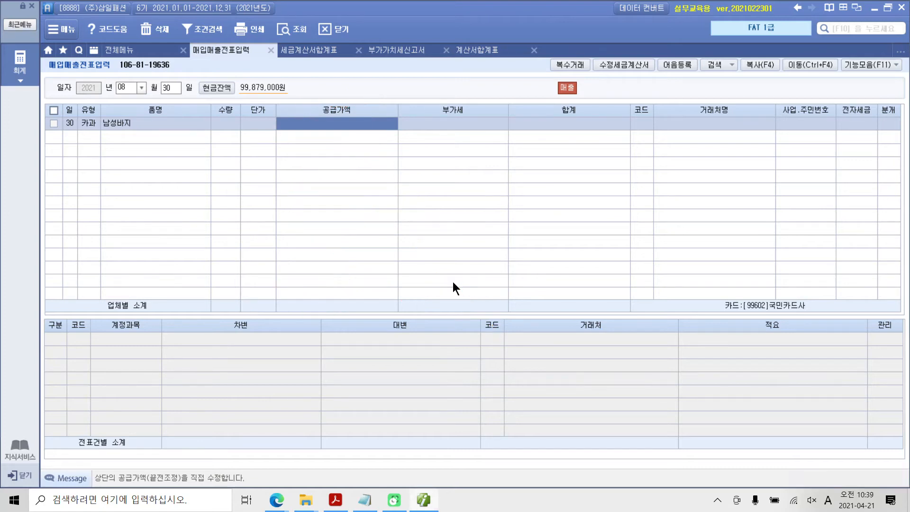
Enter the VAT-inclusive amount 165,000 in 공급가액 and accept the calculated 부가세
text(165,000)
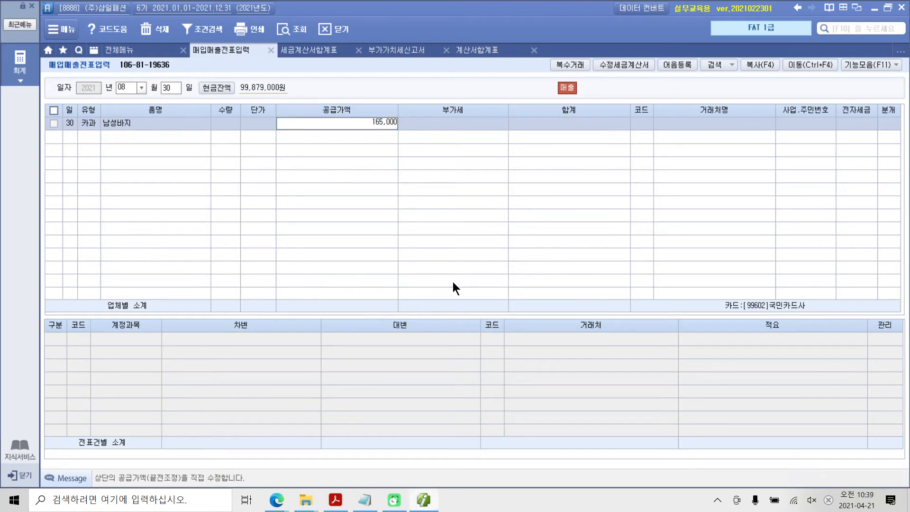
key(Return)
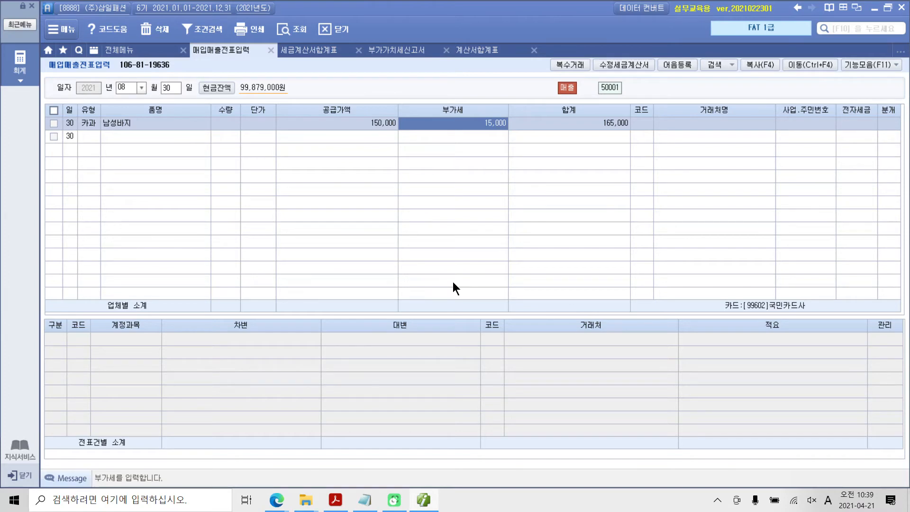
key(Return)
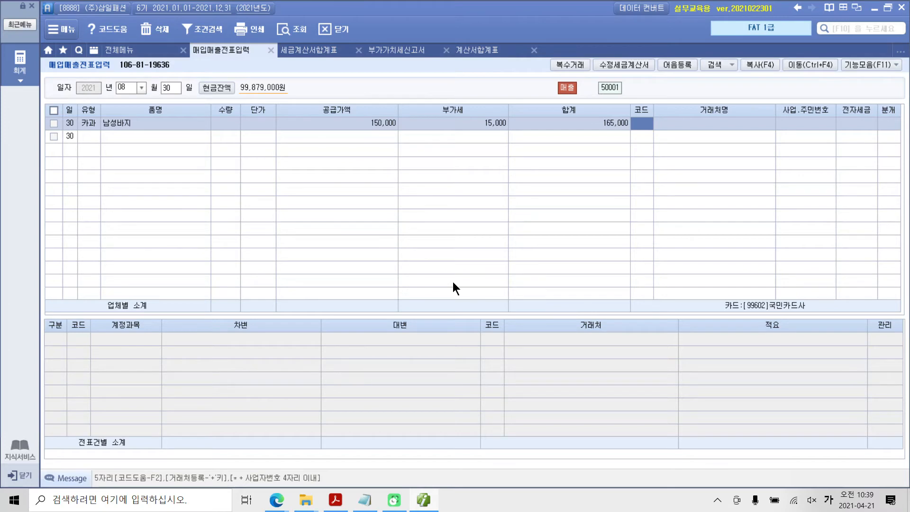
Assign the individual customer as the 남성바지 sale's 거래처, leave 전자세금 blank, and set 분개 to 4.카드
text(오렴)
key(Return)
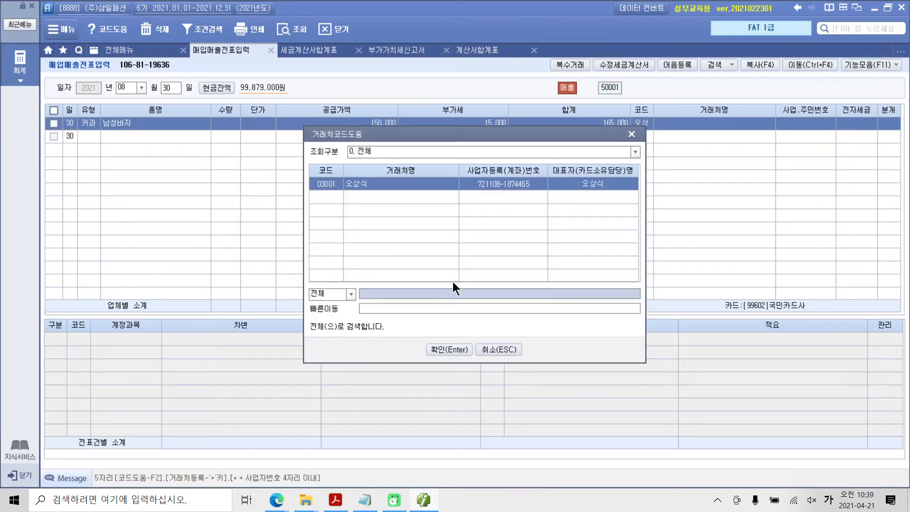
key(Return)
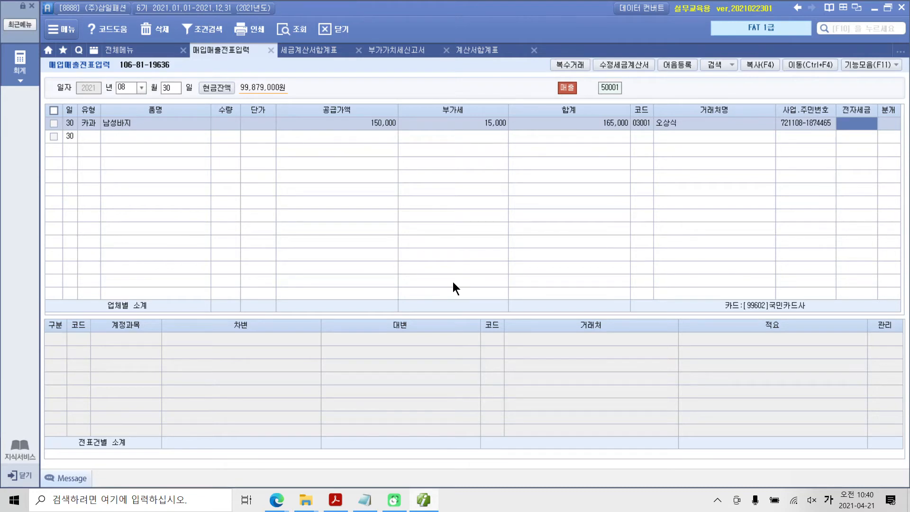
key(Return)
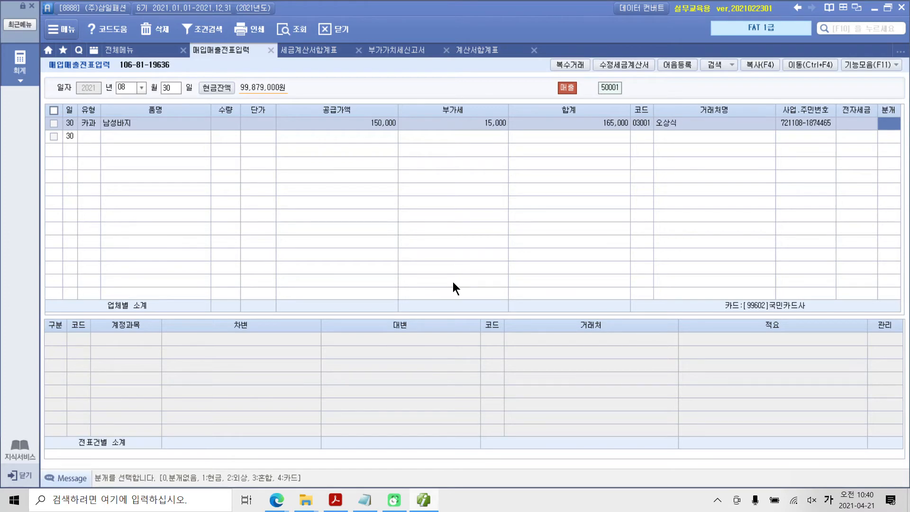
text(4)
key(Return)
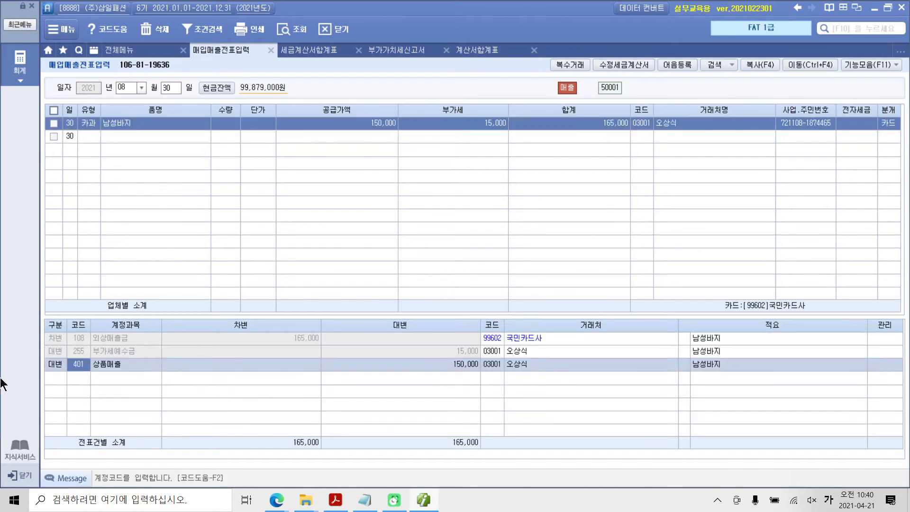
Check the account, amount and 거래처 on the 외상매출금, 부가세예수금 and 상품매출 lines of the card sale's journal entry
click(78, 341)
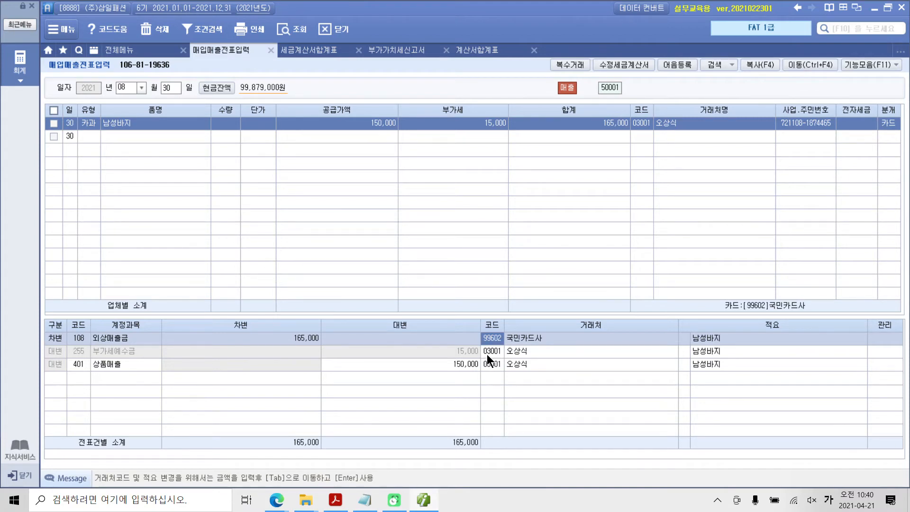
click(467, 355)
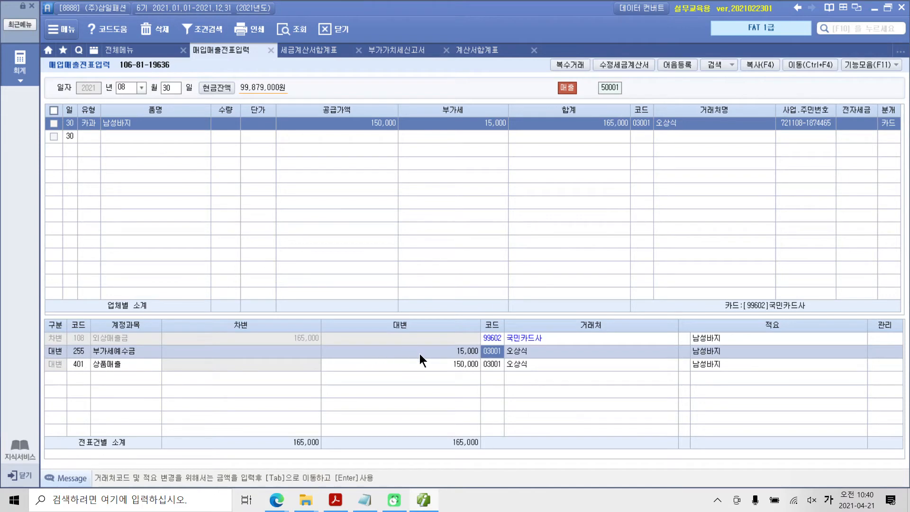
click(68, 365)
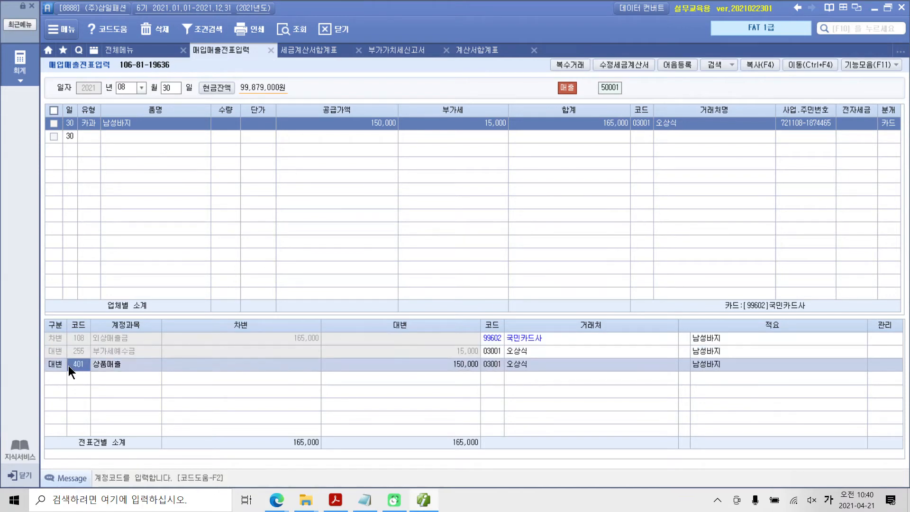
click(430, 367)
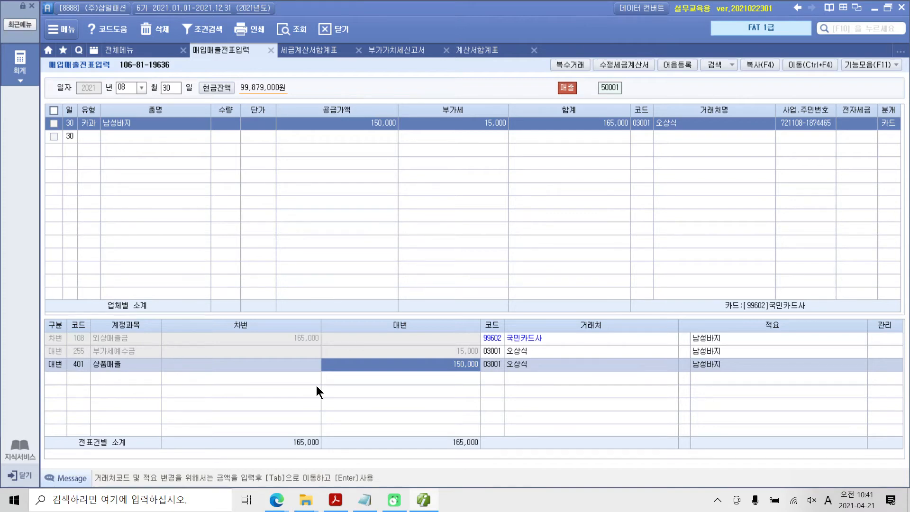
Open the 신용카드매출전표발행집계표 and set its period to 07월 ~ 09월 of 2021
click(19, 60)
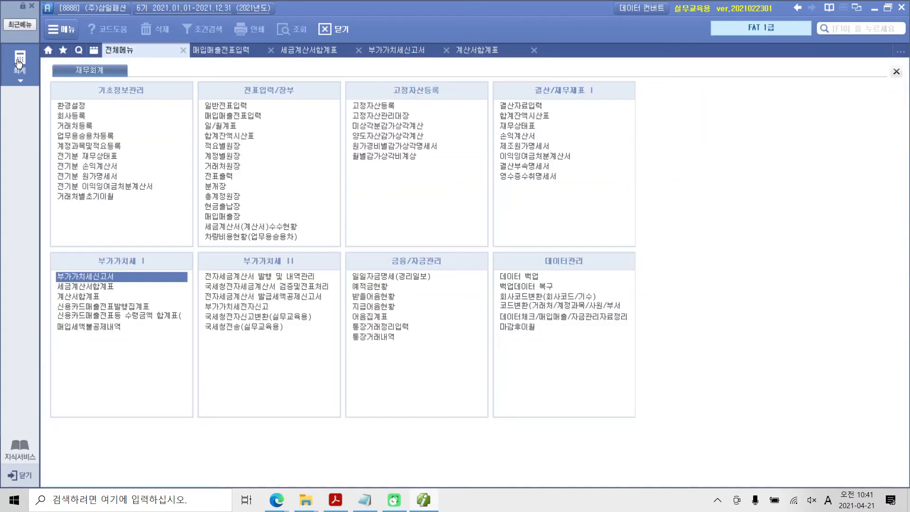
click(110, 307)
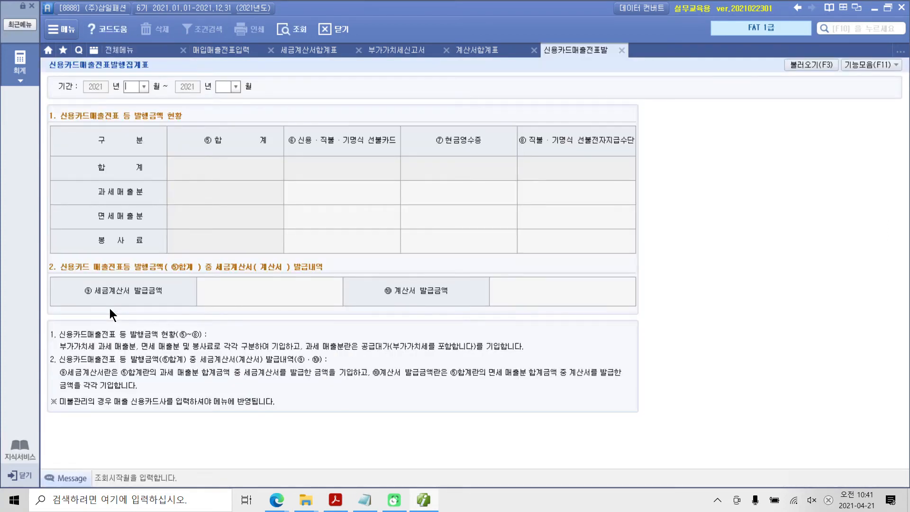
text(1)
key(Return)
text(09)
key(Return)
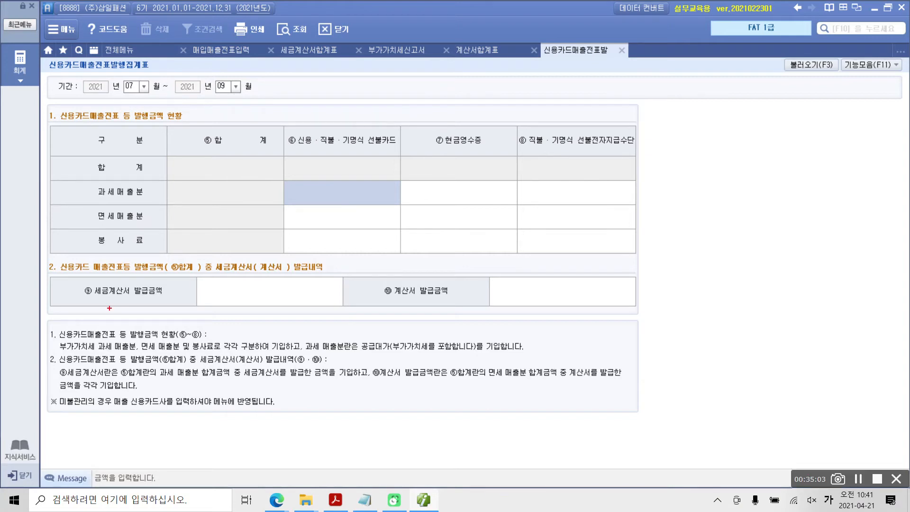
Load the 일반전표 and 매입매출전표 data into the 신용카드매출전표발행집계표
mouse_move(759, 195)
mouse_down()
mouse_move(771, 50)
mouse_move(840, 135)
mouse_move(770, 206)
mouse_move(805, 85)
mouse_move(783, 93)
mouse_move(805, 81)
mouse_up()
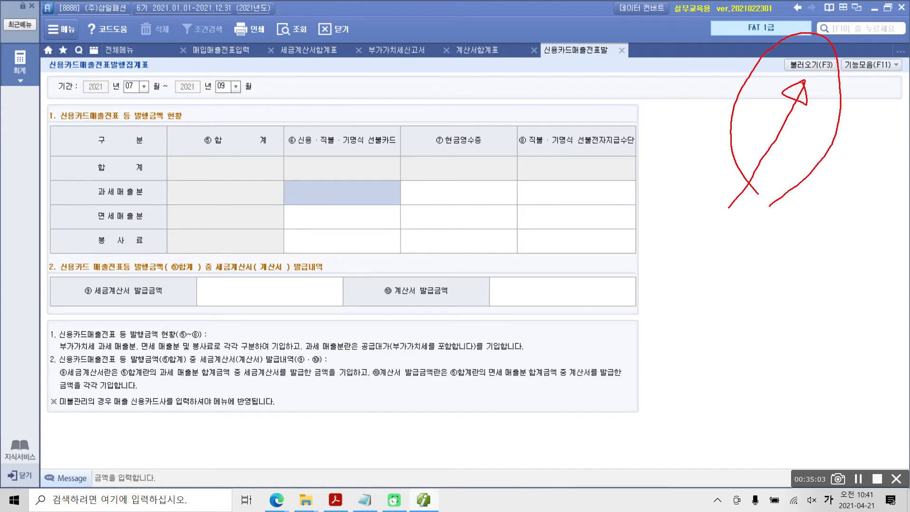
click(823, 65)
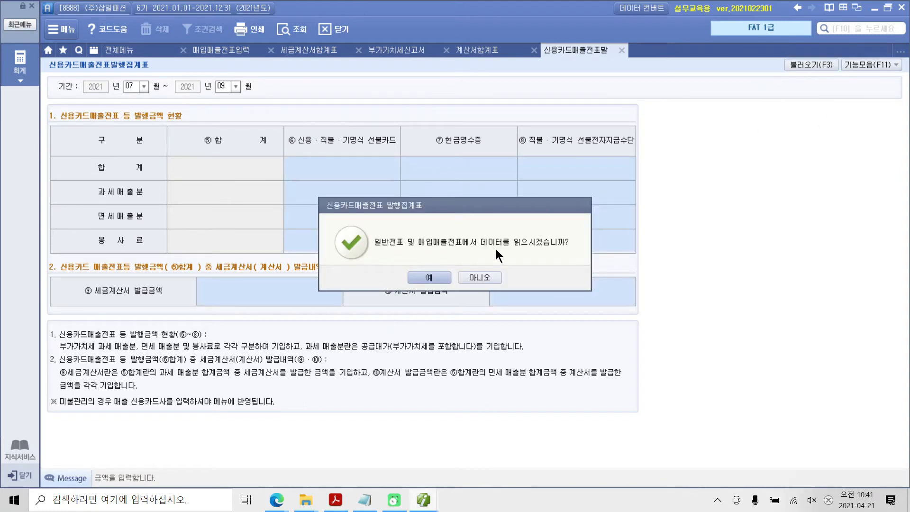
click(428, 278)
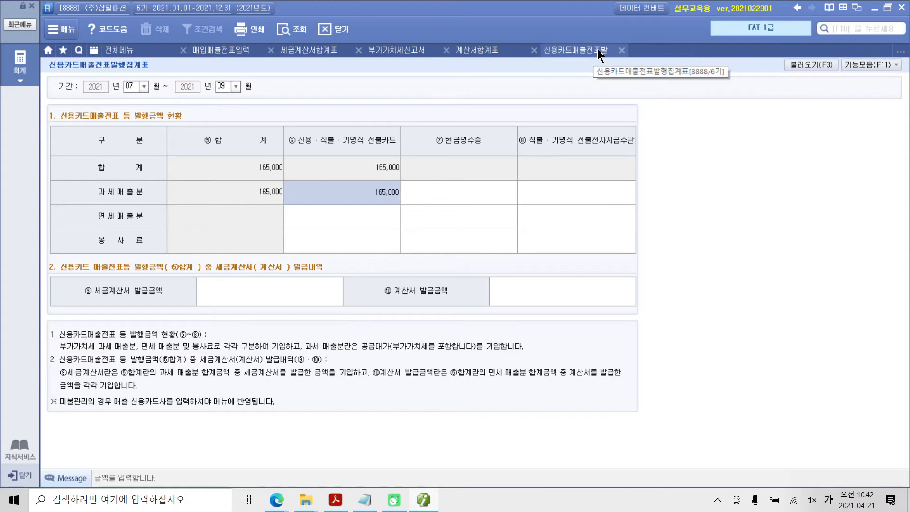
Close the 신용카드매출전표발행집계표 and 계산서합계표, then requery the 부가가치세신고서 without loading its saved contents
click(624, 51)
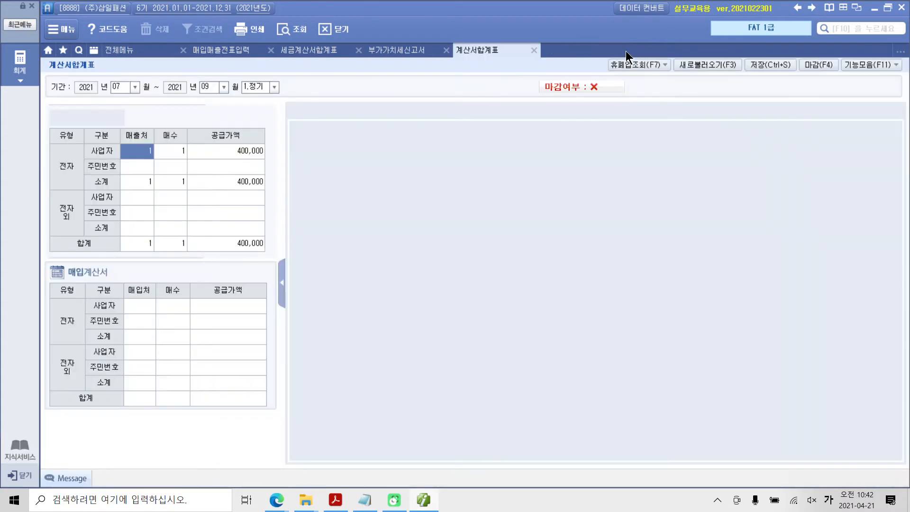
click(535, 50)
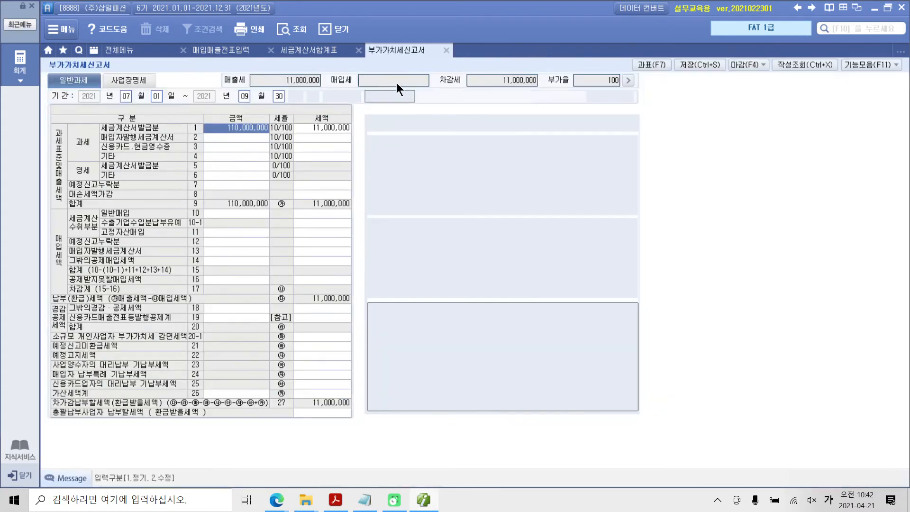
click(291, 30)
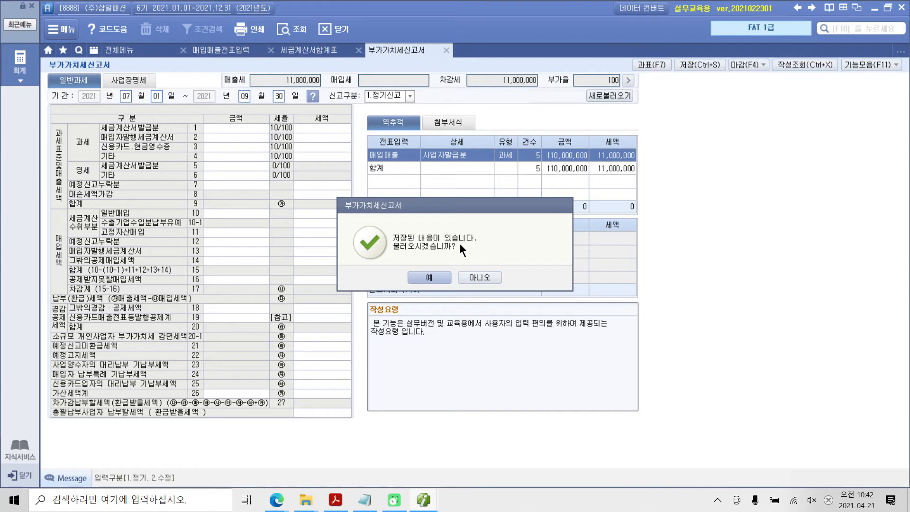
click(469, 276)
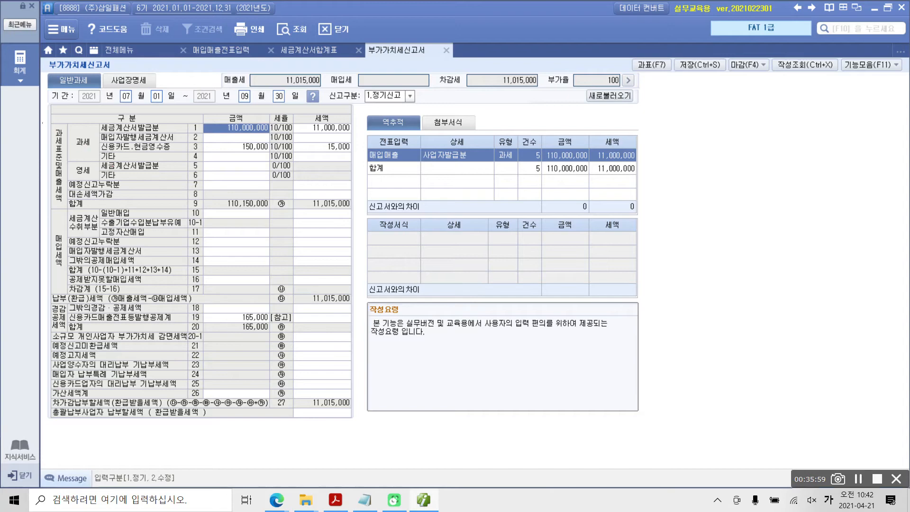
mouse_move(41, 123)
mouse_down()
mouse_move(68, 221)
mouse_move(67, 212)
mouse_up()
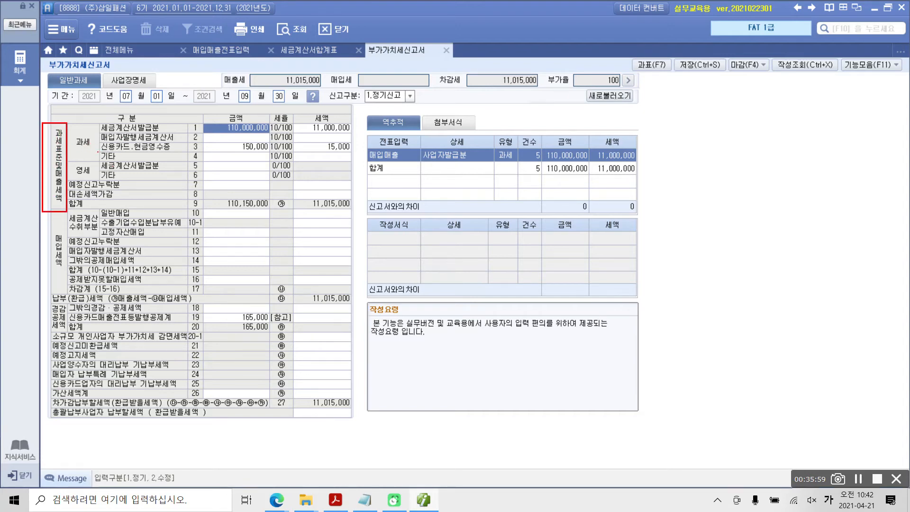
mouse_move(98, 152)
mouse_down()
mouse_move(190, 153)
mouse_move(186, 142)
mouse_move(186, 150)
mouse_move(359, 152)
mouse_up()
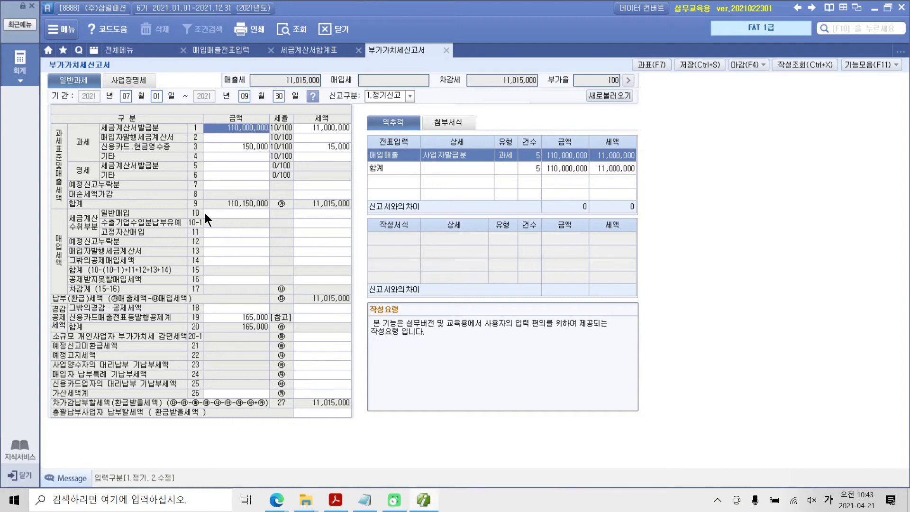
key(ctrl+2)
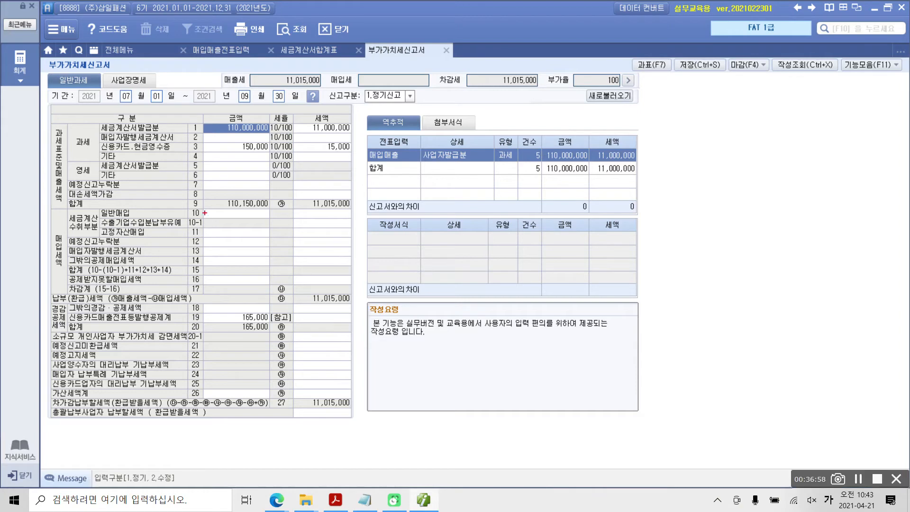
mouse_move(255, 52)
mouse_down()
mouse_move(232, 56)
mouse_move(261, 70)
mouse_up()
key(Escape)
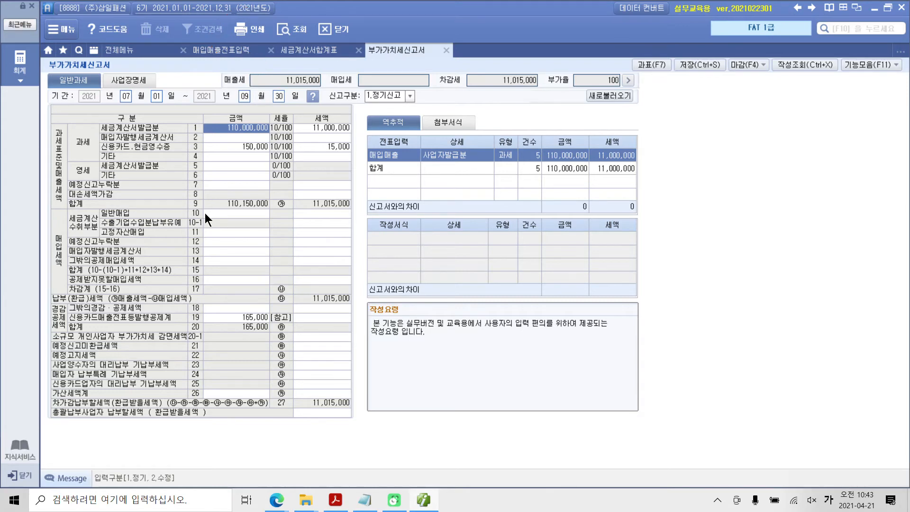
Switch to the textbook PDF and review the 매출전표입력 수행 결과 for 수행 1 to 5, through to the 수행 tip
click(425, 501)
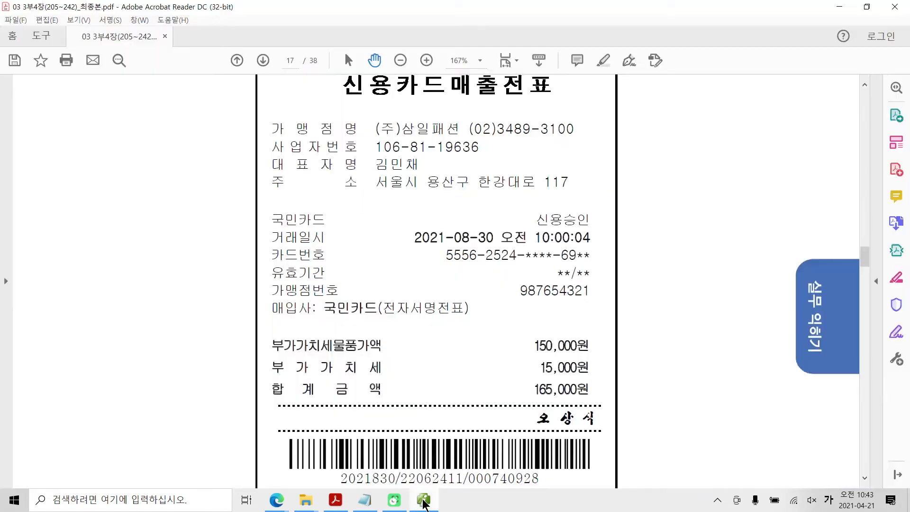
scroll(425, 434, down, 3)
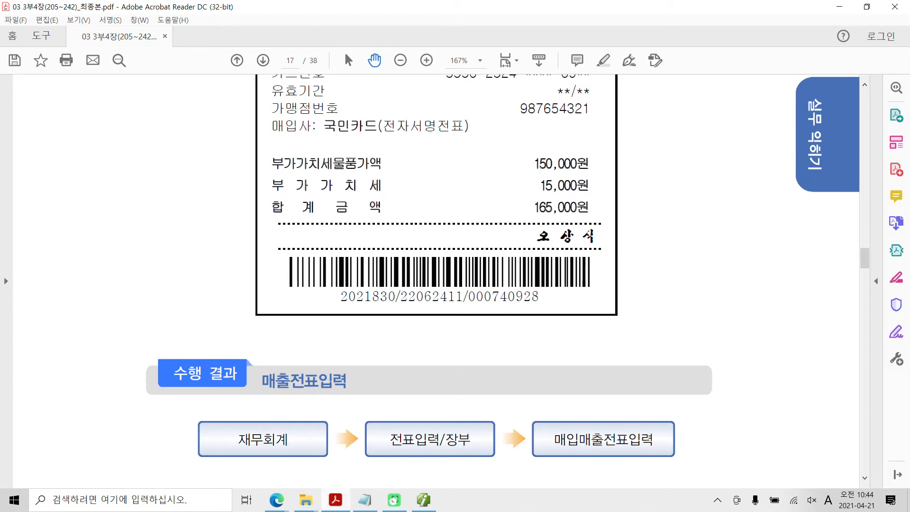
scroll(340, 416, down, 3)
scroll(348, 411, down, 8)
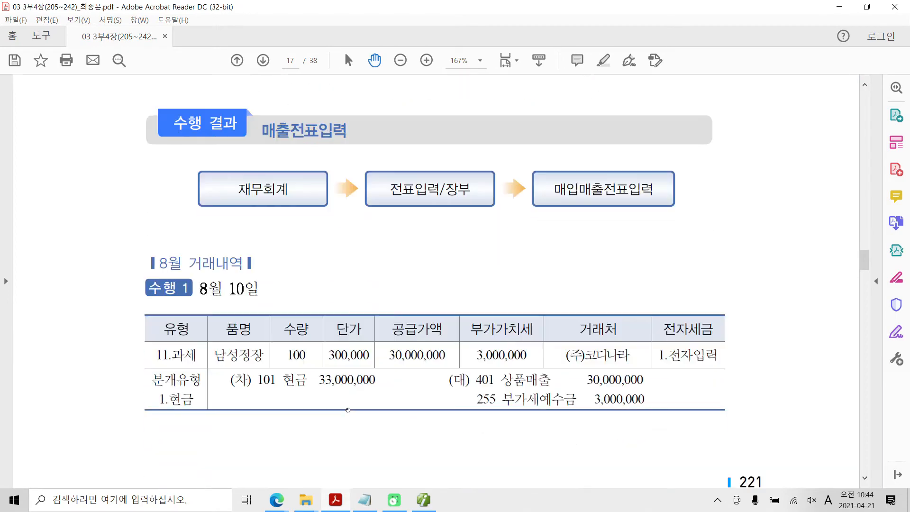
scroll(348, 411, down, 12)
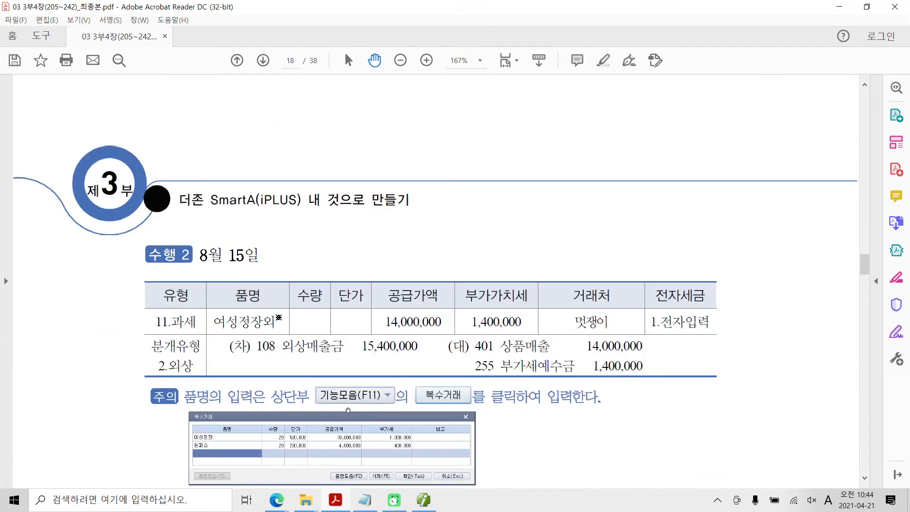
scroll(348, 411, down, 13)
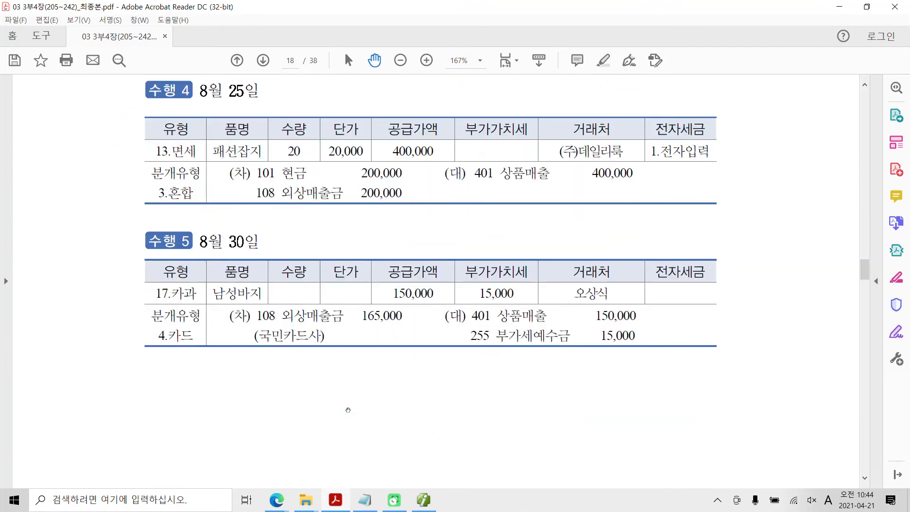
scroll(349, 410, down, 11)
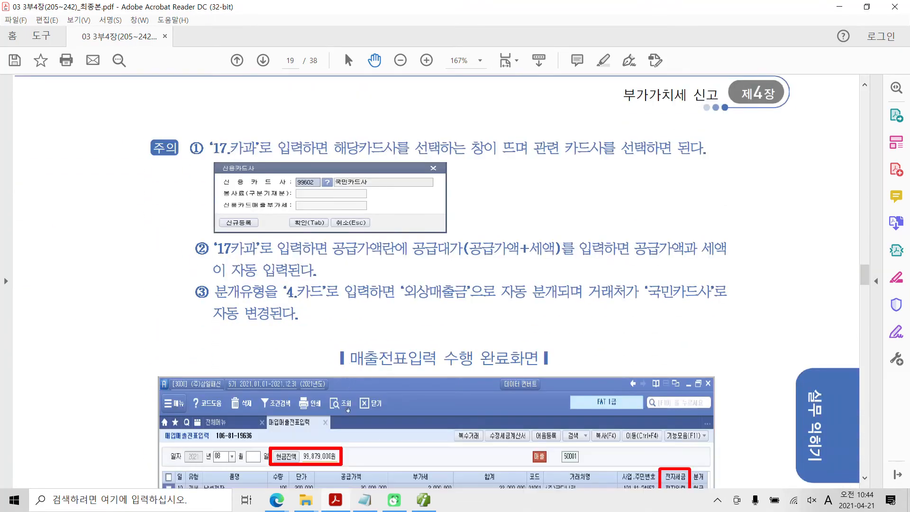
scroll(348, 411, down, 2)
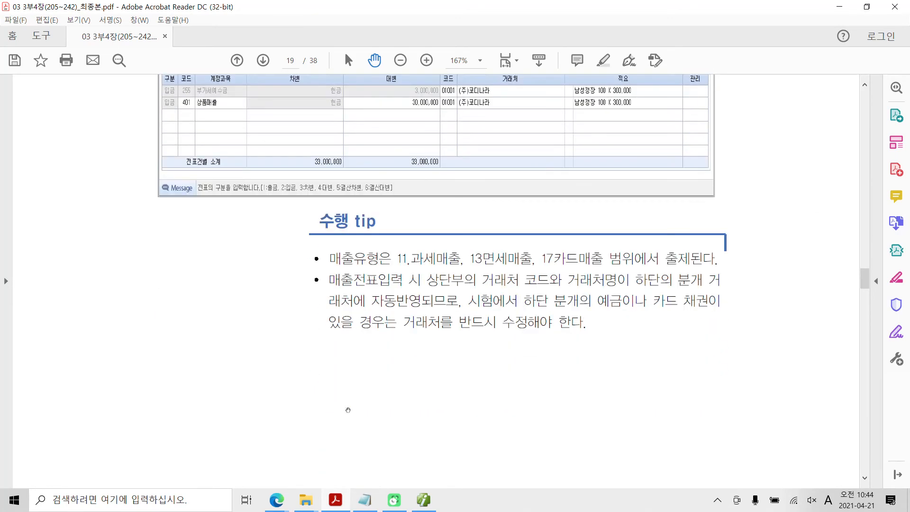
scroll(348, 411, down, 3)
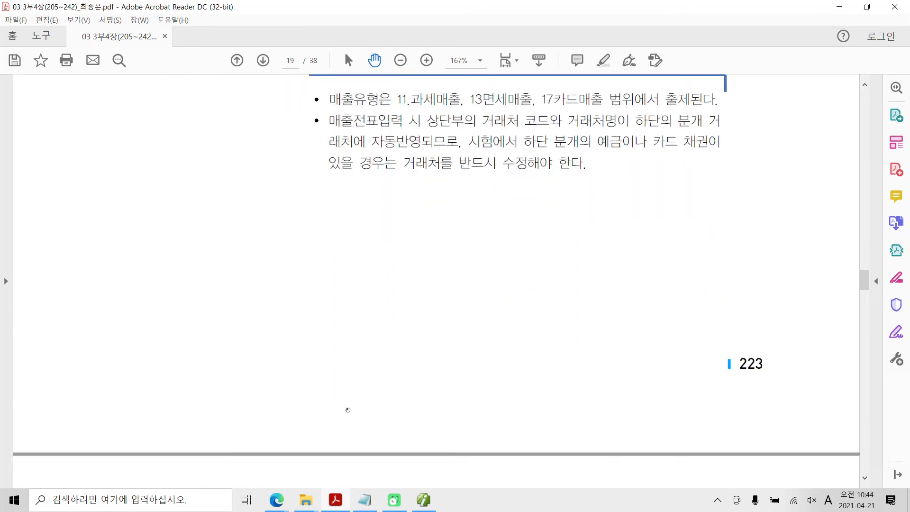
scroll(348, 411, up, 3)
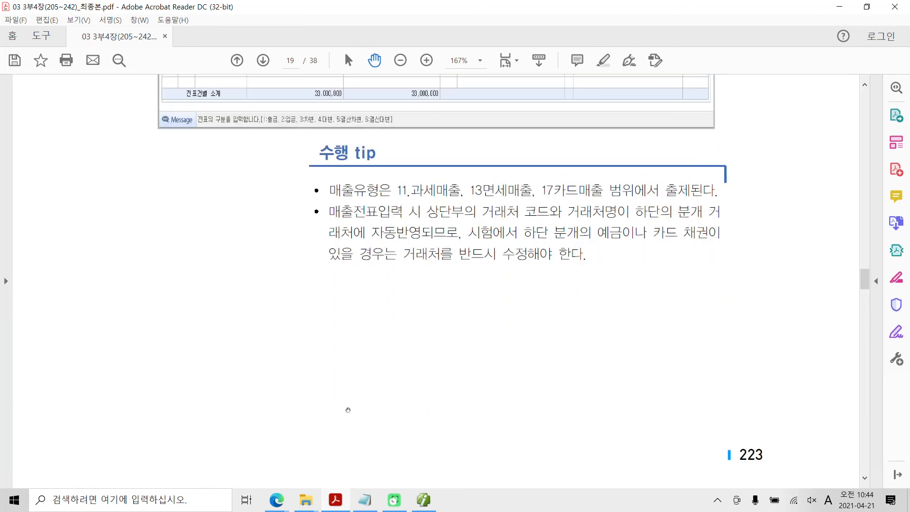
Study the 수행 tip on correcting the 거래처 when the journal entry contains 예금 or card receivables
drag(293, 195, 809, 387)
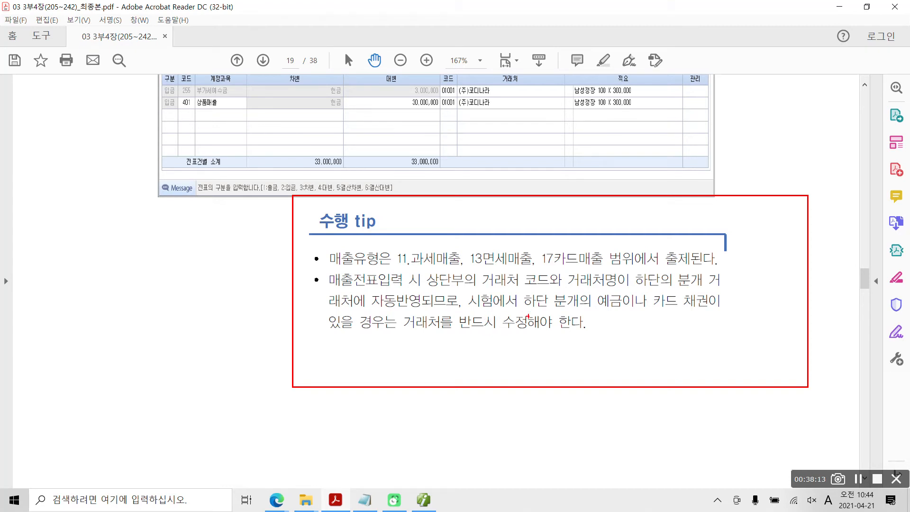
drag(593, 316, 703, 316)
drag(399, 333, 553, 336)
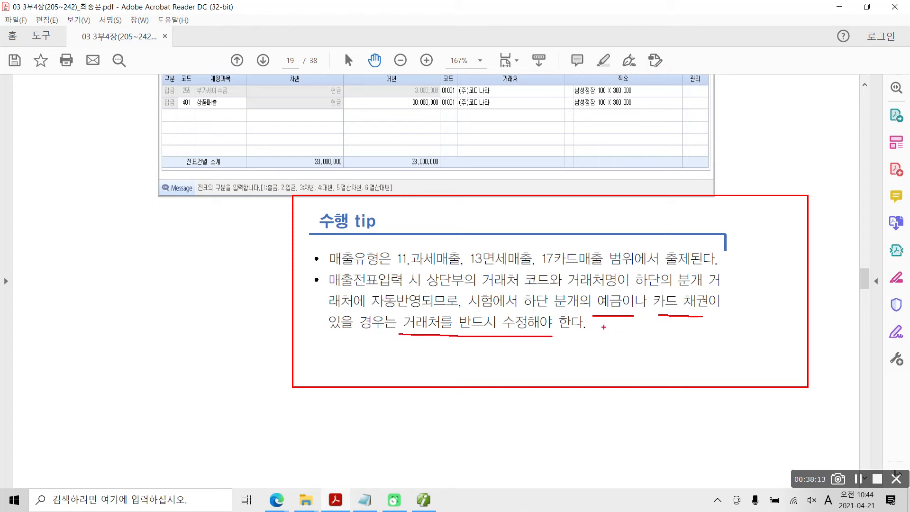
drag(591, 319, 622, 321)
mouse_move(389, 334)
mouse_down()
mouse_move(397, 310)
mouse_move(553, 309)
mouse_move(553, 345)
mouse_up()
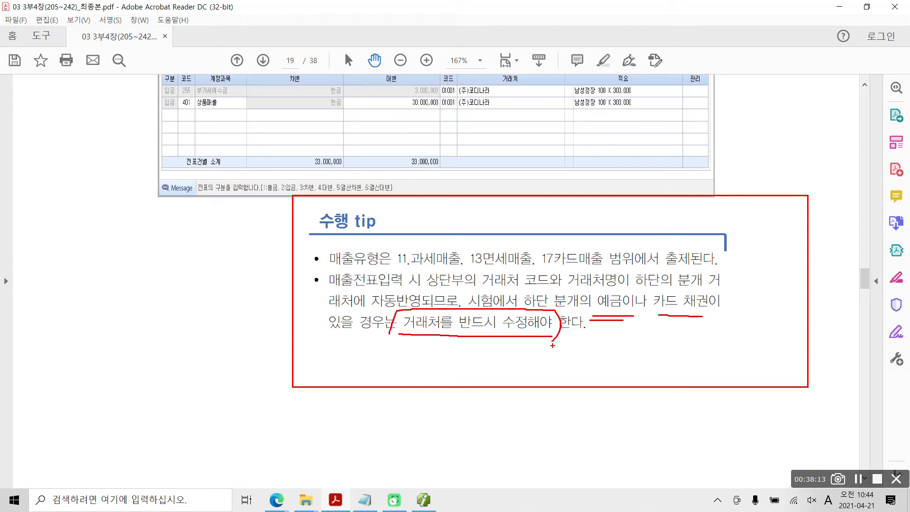
mouse_move(697, 322)
mouse_down()
mouse_move(668, 320)
mouse_move(654, 296)
mouse_up()
drag(666, 267, 657, 376)
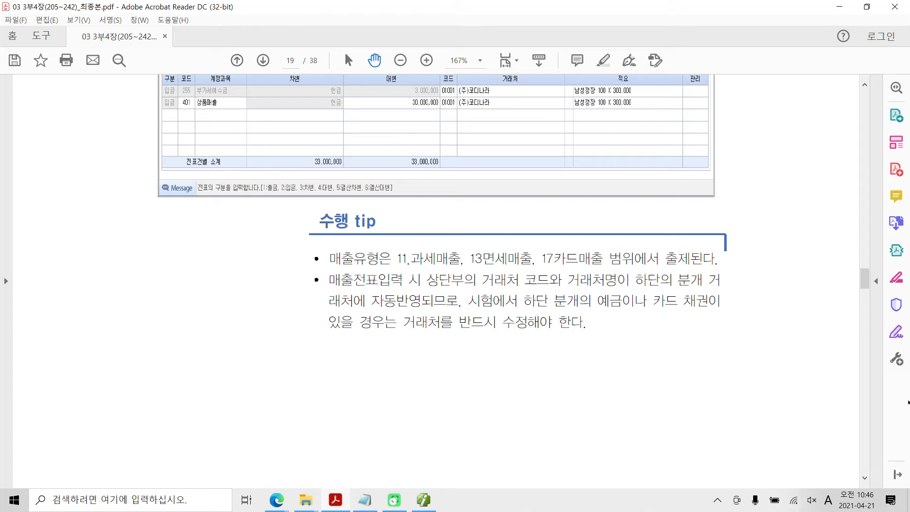
Go to the 매입전표입력 section on PDF page 20 and highlight '1.전자입력' in its instructions
scroll(591, 349, down, 10)
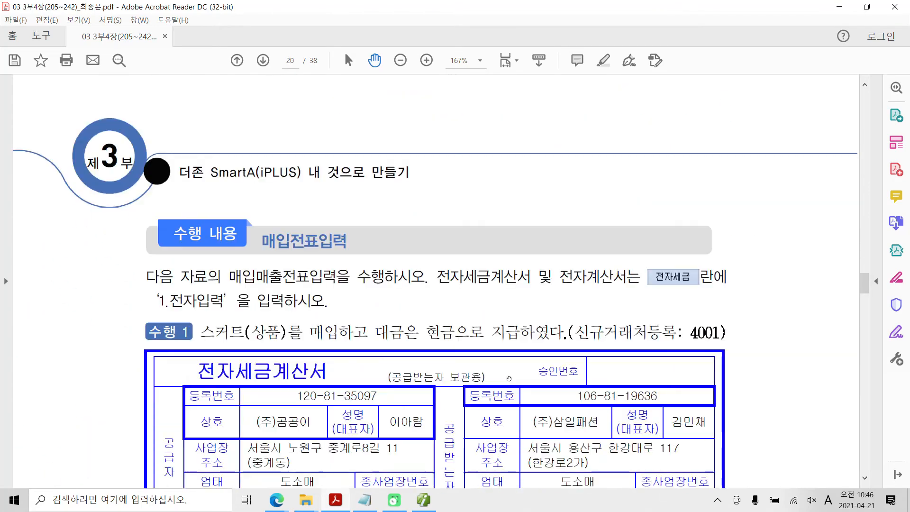
scroll(510, 378, down, 3)
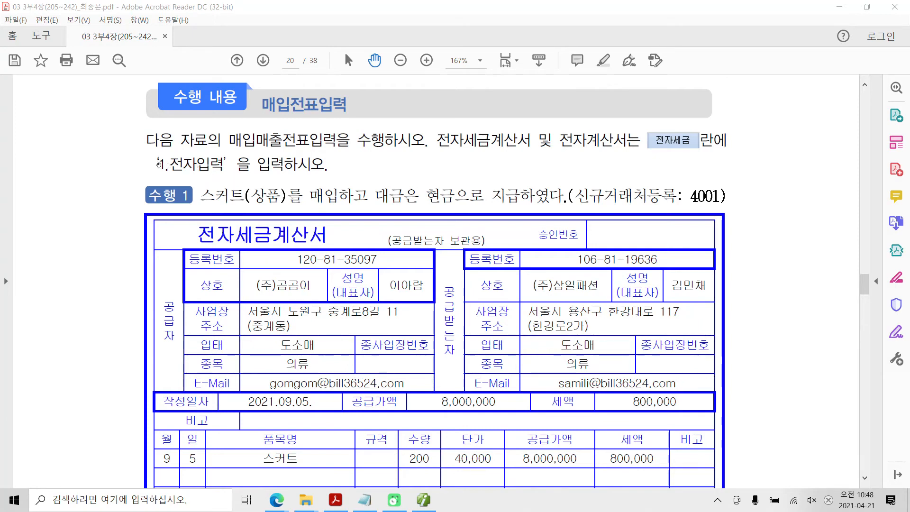
drag(161, 164, 225, 164)
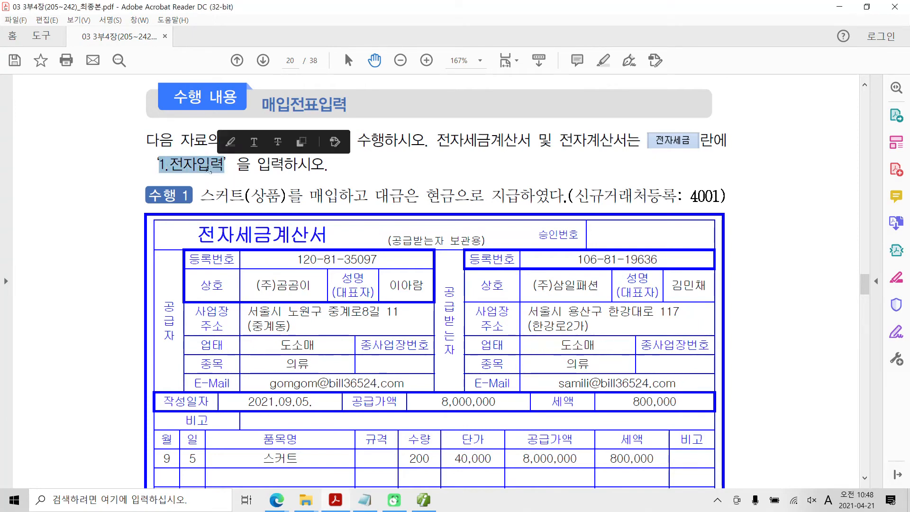
right_click(207, 169)
click(250, 204)
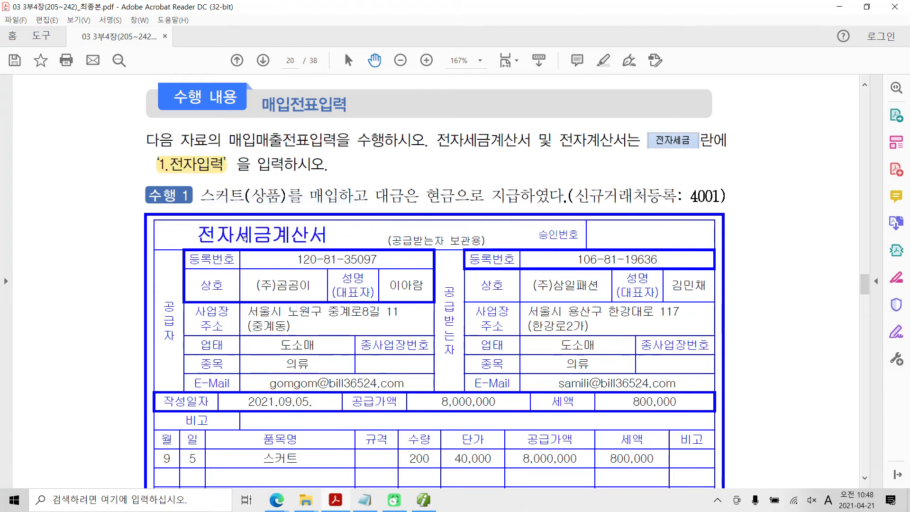
Read 수행 1's cash purchase of 스커트, its 신규거래처등록 code 4001 and the 전자세금계산서 down to its payment section
scroll(244, 246, down, 1)
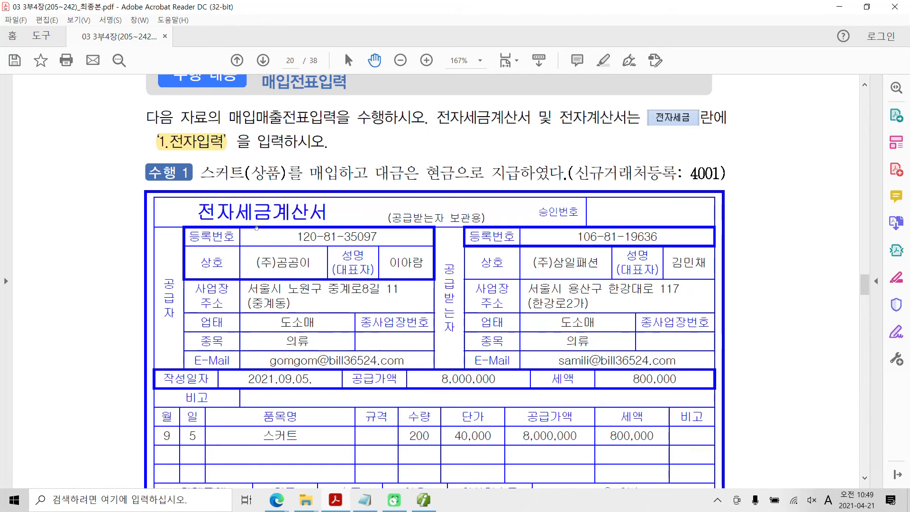
scroll(276, 189, down, 1)
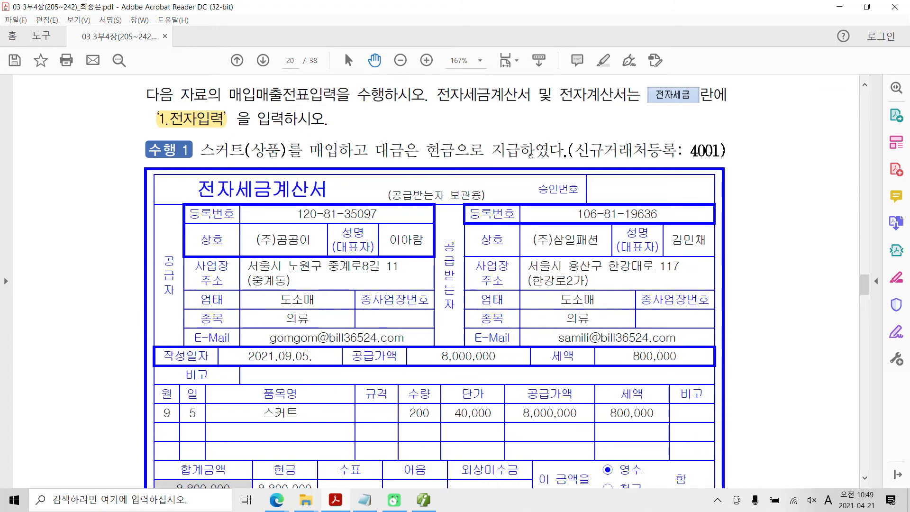
drag(588, 151, 678, 151)
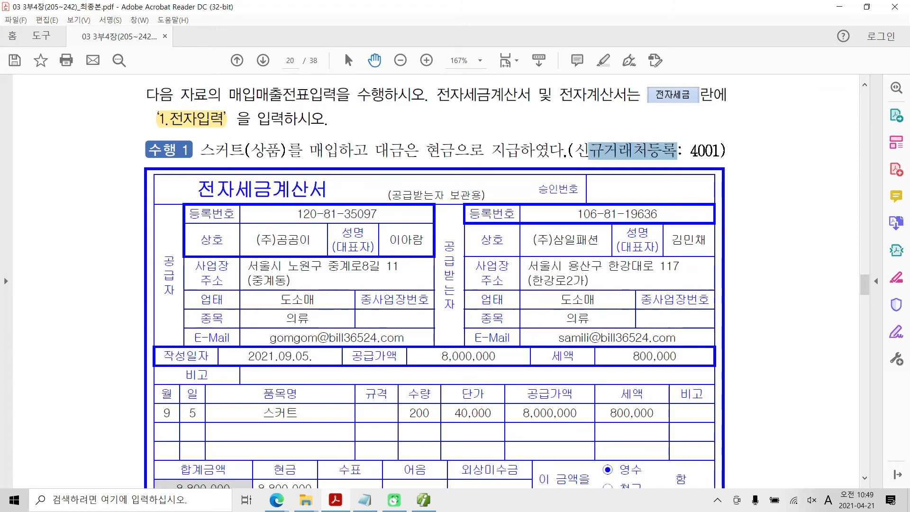
click(703, 154)
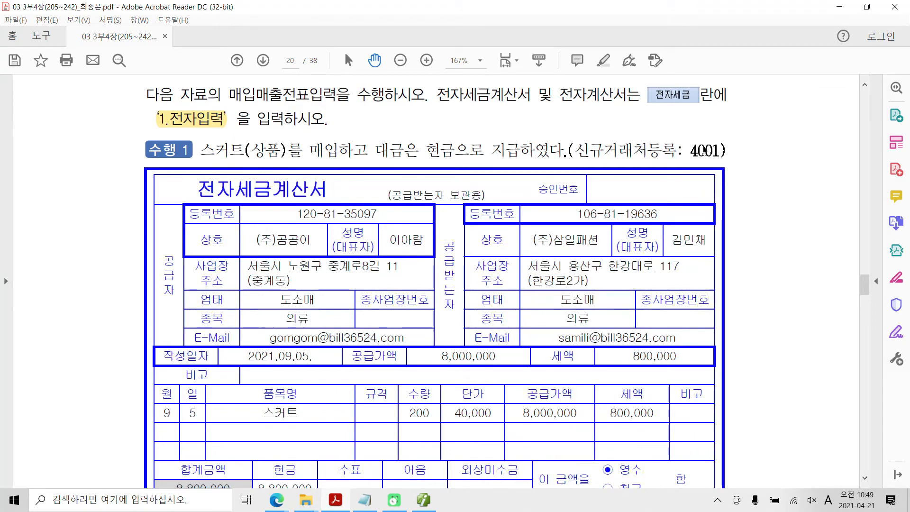
scroll(704, 154, down, 3)
scroll(704, 155, down, 2)
scroll(634, 124, up, 4)
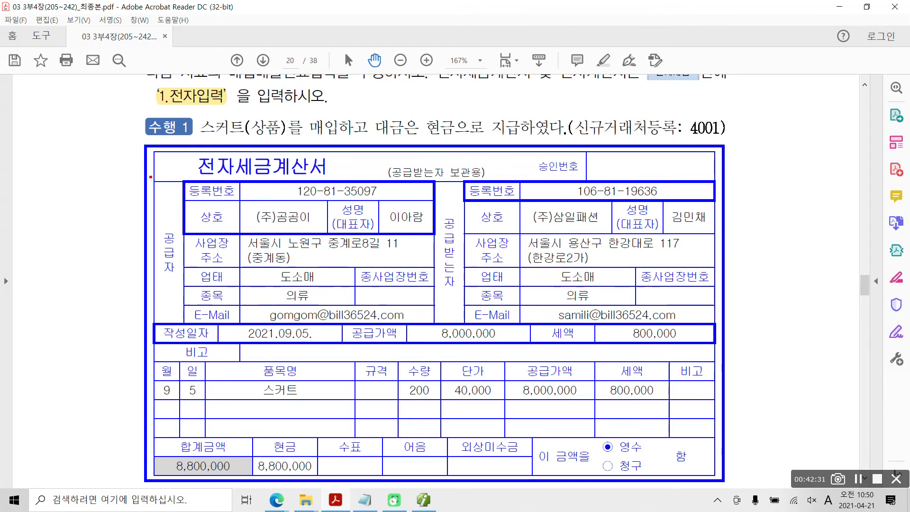
Examine the supplier's 등록번호, 상호, 대표자, address, 업태, 종목 and e-mail fields on 수행 1's 전자세금계산서
drag(149, 180, 437, 324)
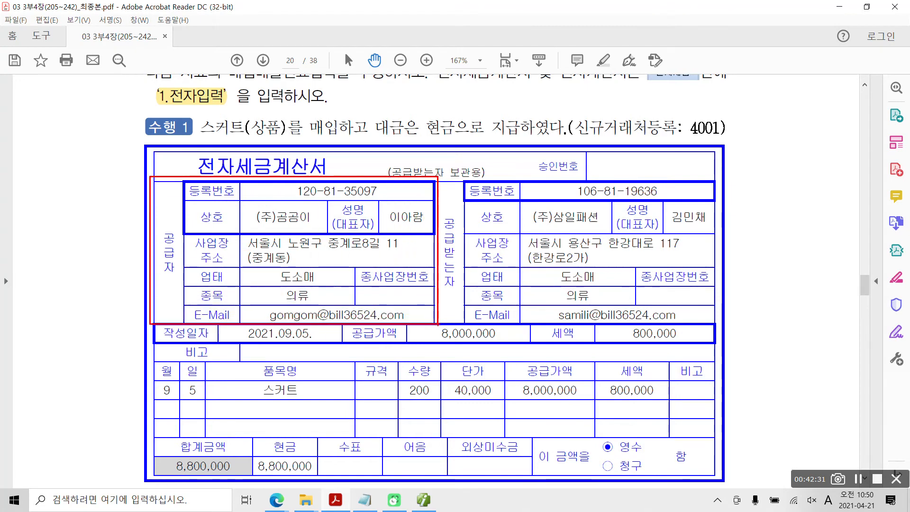
drag(545, 229, 602, 228)
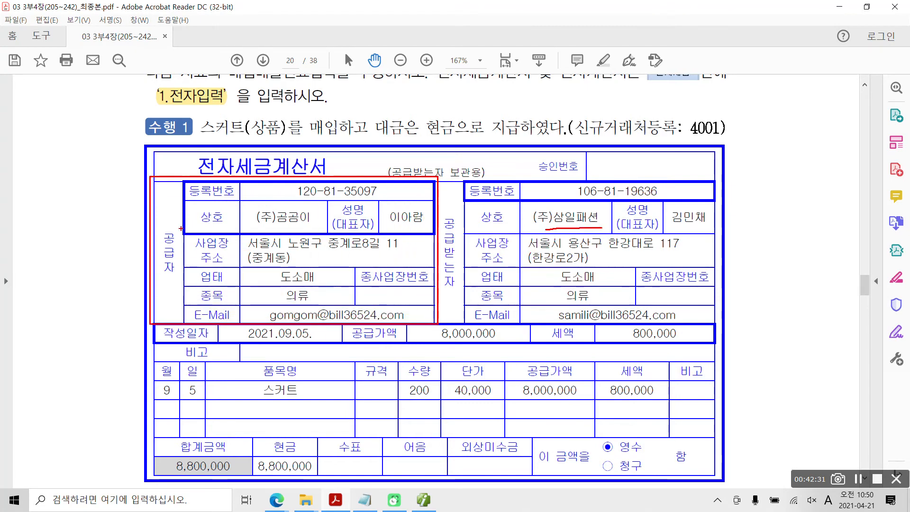
mouse_move(181, 287)
mouse_down()
mouse_move(147, 262)
mouse_move(183, 262)
mouse_up()
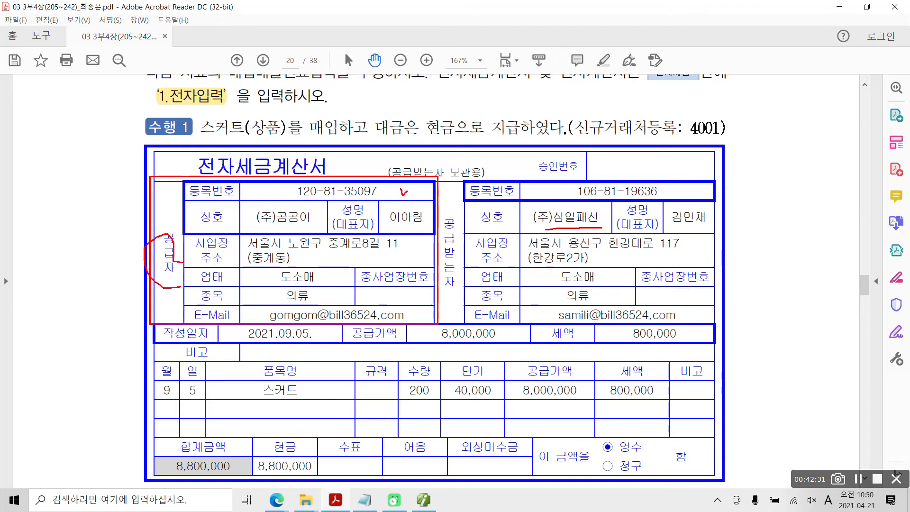
drag(304, 205, 306, 209)
drag(383, 205, 393, 207)
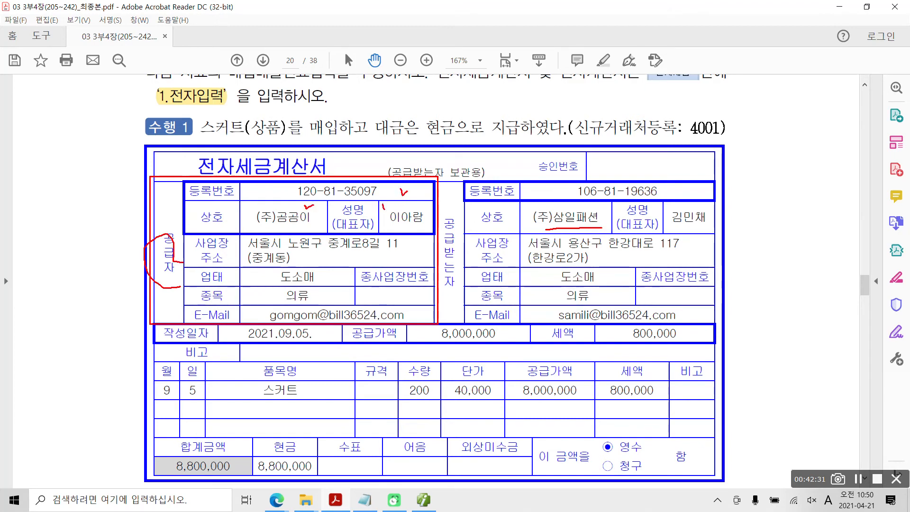
drag(404, 243, 415, 245)
mouse_move(343, 274)
mouse_down()
mouse_move(343, 298)
mouse_move(407, 303)
mouse_up()
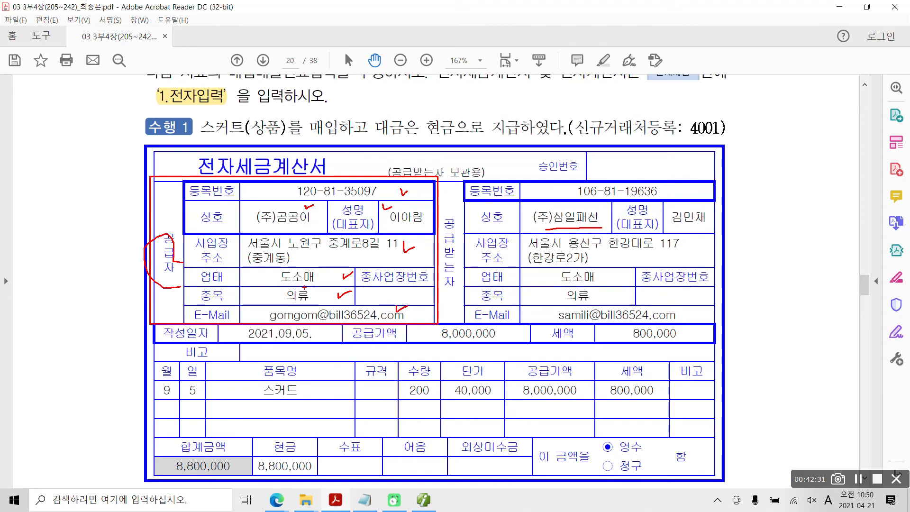
key(Escape)
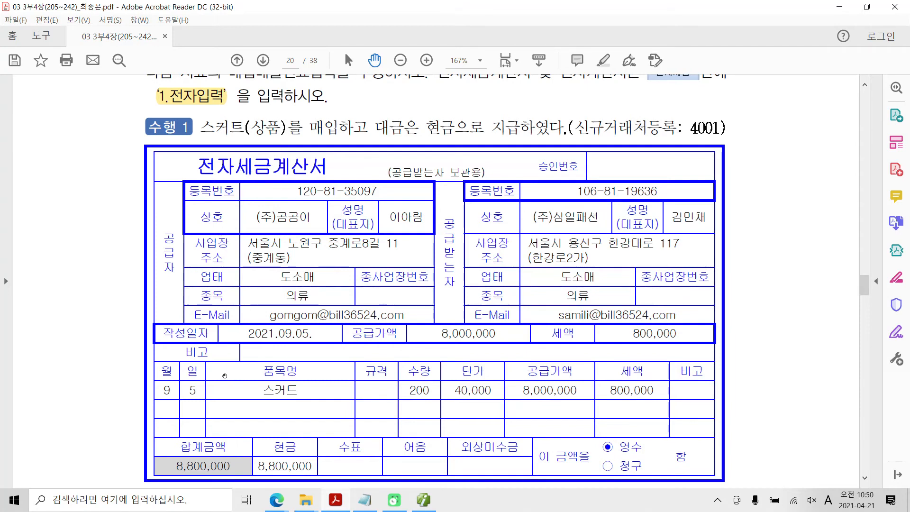
Switch to Smart A, return to 매입매출전표입력 and start a new voucher line dated 09월 05일
click(415, 506)
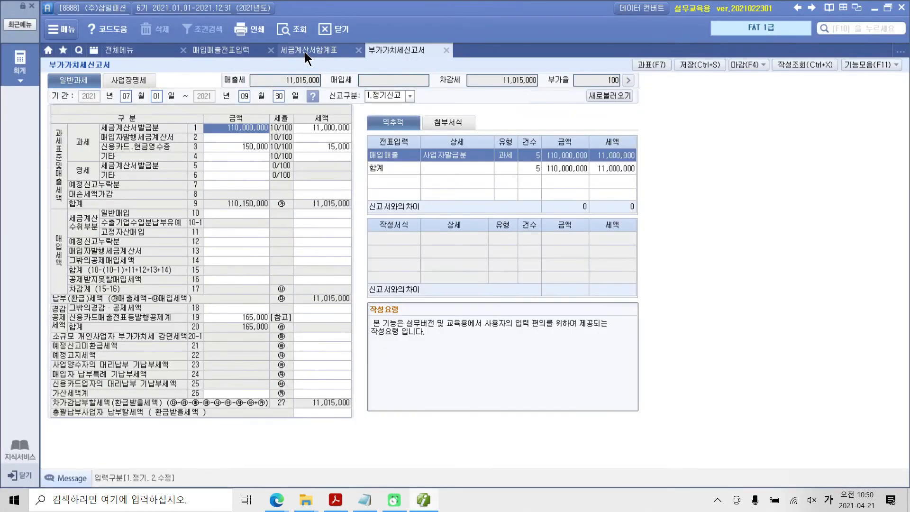
click(306, 56)
click(226, 52)
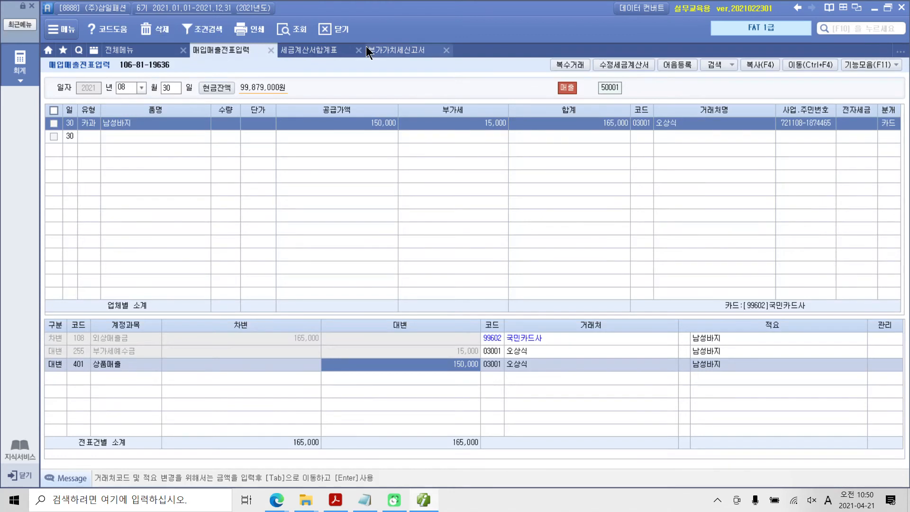
click(127, 89)
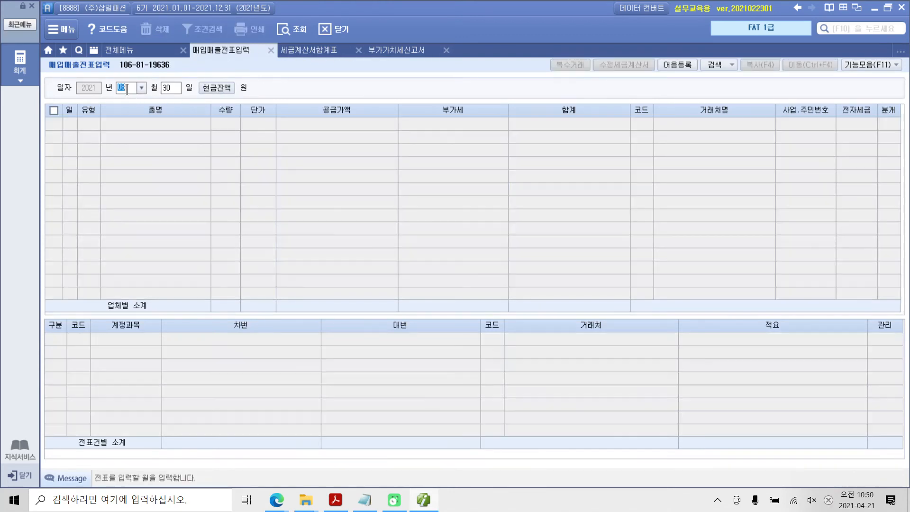
text(09)
key(Return)
text(5)
key(Return)
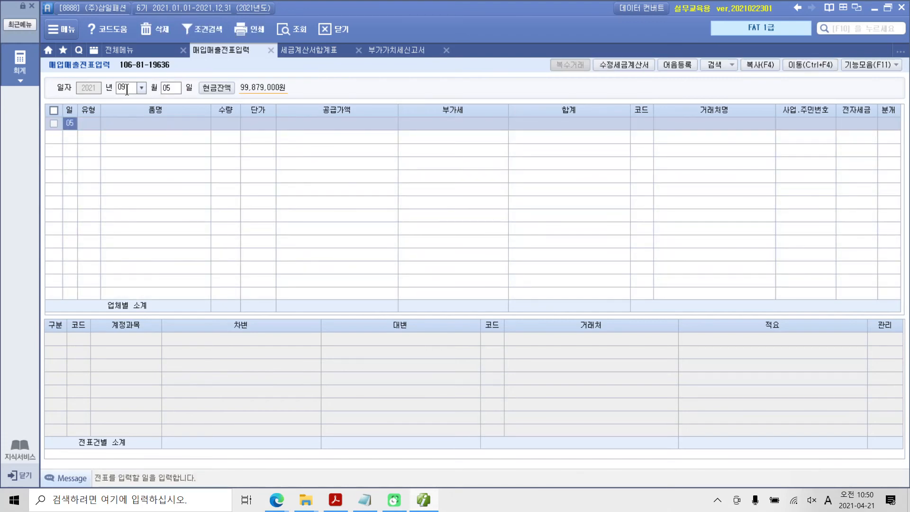
key(Return)
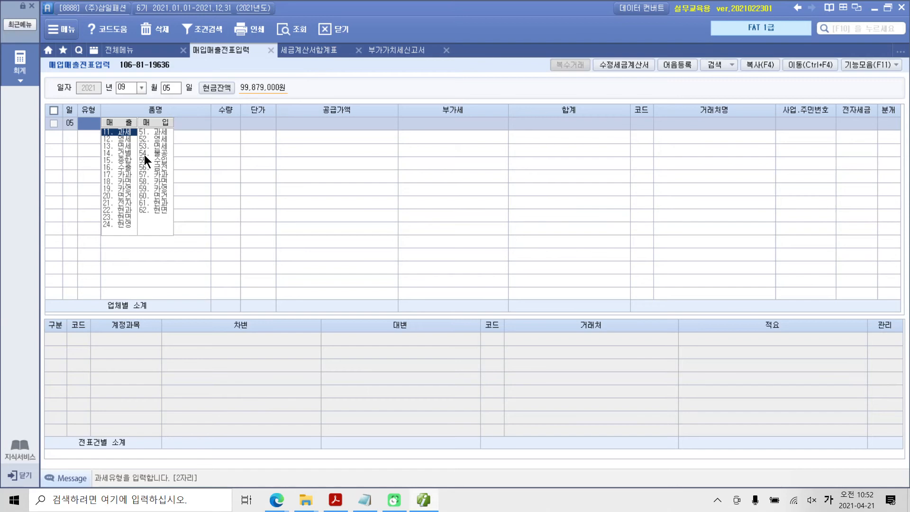
key(ctrl+2)
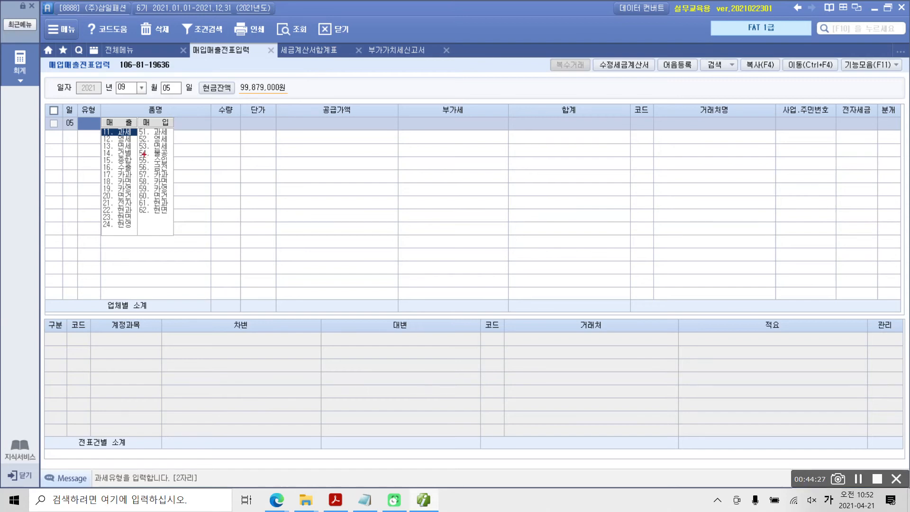
mouse_move(443, 105)
mouse_down()
mouse_move(414, 141)
mouse_move(412, 161)
mouse_move(457, 136)
mouse_move(469, 169)
mouse_up()
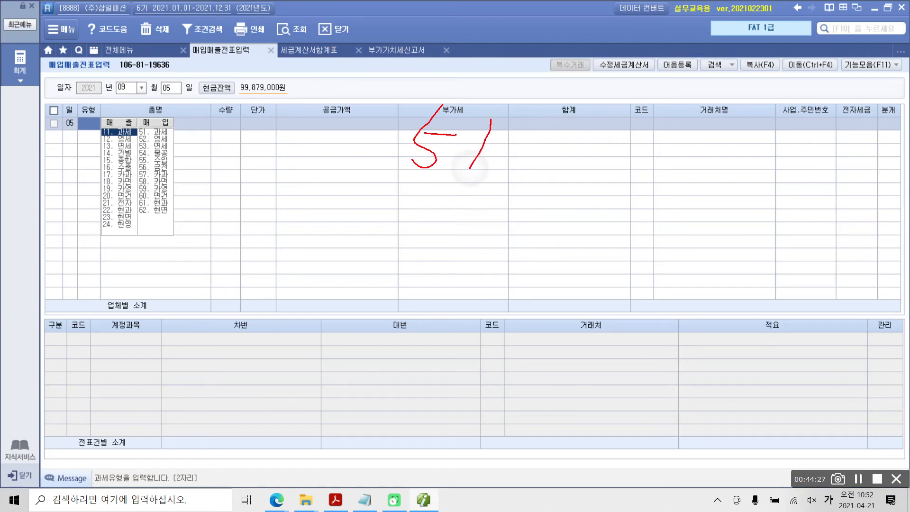
click(439, 260)
mouse_move(433, 215)
mouse_down()
mouse_move(420, 260)
mouse_move(409, 262)
mouse_up()
mouse_move(423, 231)
mouse_down()
mouse_move(445, 232)
mouse_move(495, 262)
mouse_up()
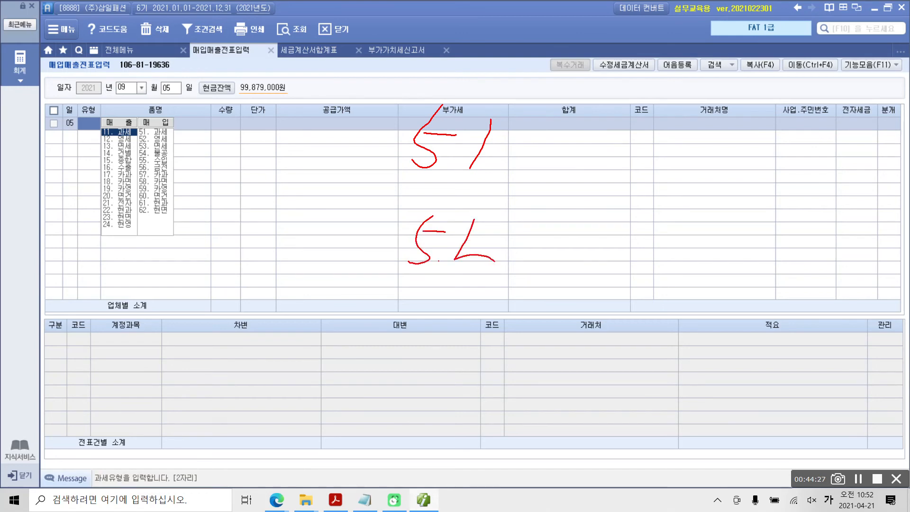
drag(499, 222, 470, 275)
drag(591, 111, 573, 158)
mouse_move(624, 114)
mouse_down()
mouse_move(619, 124)
mouse_move(649, 114)
mouse_move(666, 140)
mouse_move(633, 151)
mouse_up()
mouse_move(667, 123)
mouse_down()
mouse_move(663, 152)
mouse_move(693, 155)
mouse_up()
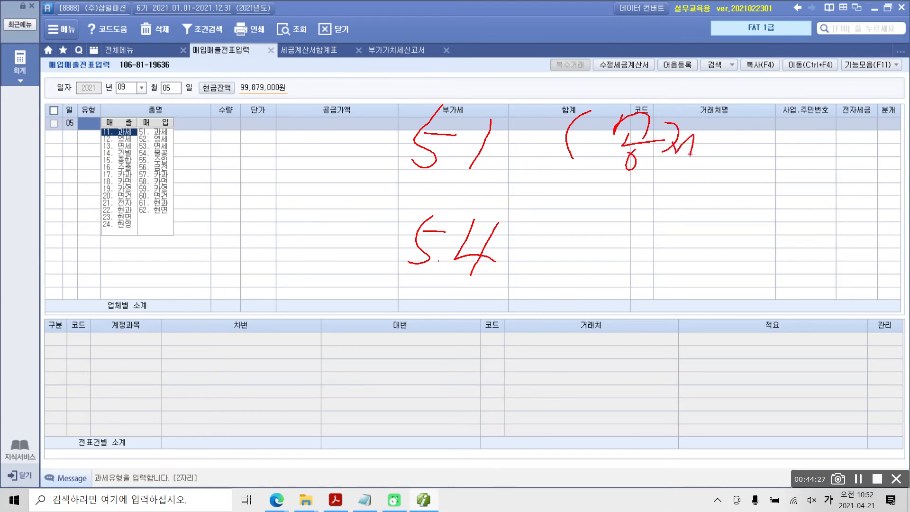
drag(711, 121, 702, 175)
mouse_move(730, 124)
mouse_down()
mouse_move(743, 125)
mouse_move(734, 156)
mouse_up()
mouse_move(770, 117)
mouse_down()
mouse_move(758, 165)
mouse_move(785, 147)
mouse_up()
drag(820, 115, 820, 129)
drag(785, 148, 815, 150)
drag(801, 161, 801, 162)
drag(826, 124, 816, 187)
mouse_move(553, 226)
mouse_down()
mouse_move(582, 207)
mouse_move(545, 291)
mouse_up()
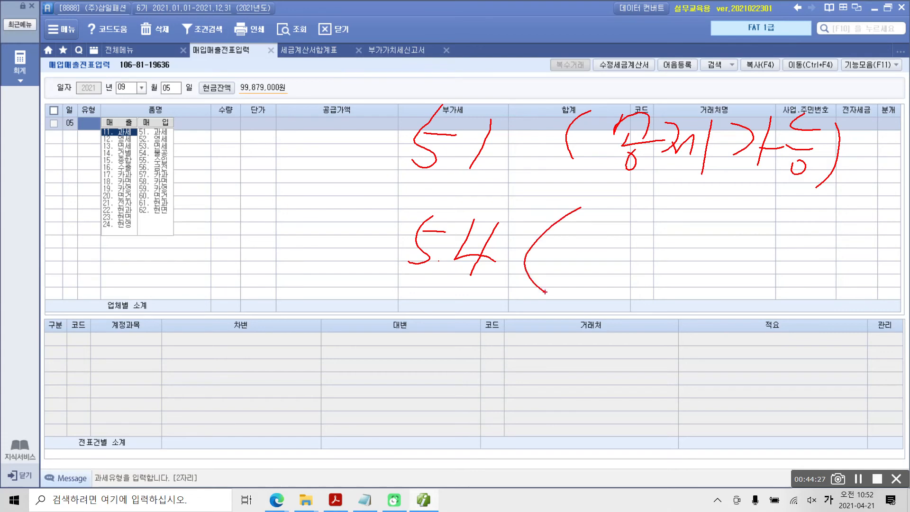
mouse_move(620, 206)
mouse_down()
mouse_move(630, 248)
mouse_move(609, 259)
mouse_up()
drag(642, 233, 644, 264)
mouse_move(660, 256)
mouse_down()
mouse_move(663, 270)
mouse_move(679, 258)
mouse_move(690, 294)
mouse_up()
drag(738, 223, 731, 257)
mouse_move(752, 232)
mouse_down()
mouse_move(768, 216)
mouse_move(755, 242)
mouse_up()
mouse_move(713, 256)
mouse_down()
mouse_move(771, 259)
mouse_move(756, 297)
mouse_up()
drag(766, 256, 772, 281)
drag(804, 240, 786, 294)
drag(788, 275, 802, 272)
mouse_move(820, 237)
mouse_down()
mouse_move(839, 261)
mouse_move(840, 281)
mouse_move(818, 299)
mouse_move(823, 328)
mouse_up()
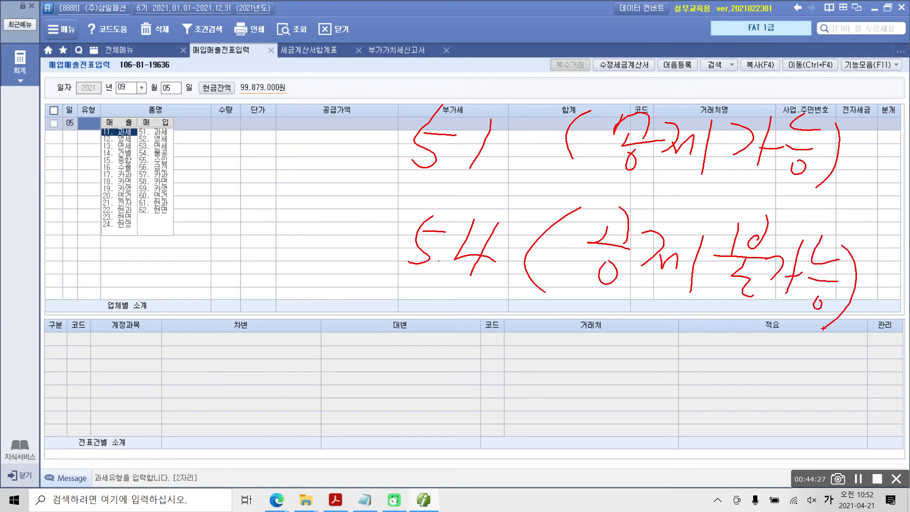
mouse_move(754, 315)
mouse_down()
mouse_move(740, 313)
mouse_move(778, 285)
mouse_move(727, 325)
mouse_up()
mouse_move(619, 318)
mouse_down()
mouse_move(573, 277)
mouse_move(631, 306)
mouse_move(615, 330)
mouse_up()
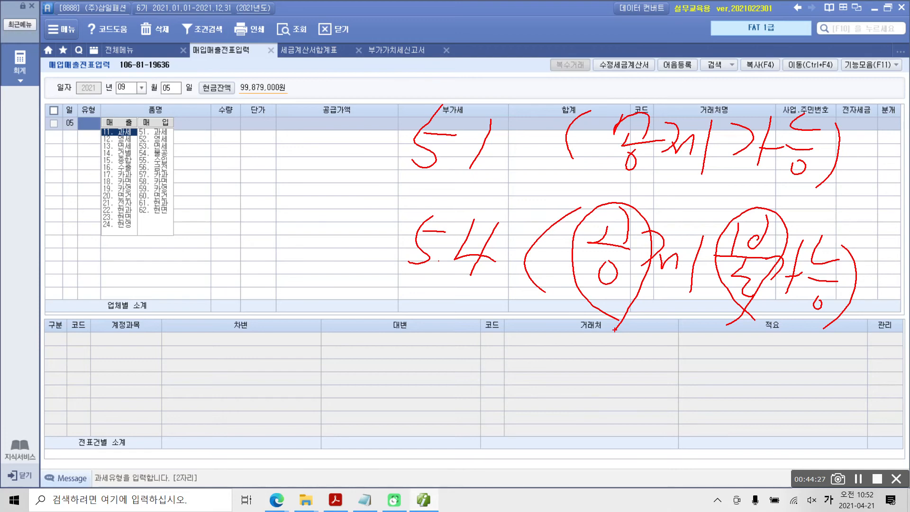
drag(390, 232, 354, 274)
drag(357, 231, 397, 273)
mouse_move(502, 173)
mouse_down()
mouse_move(423, 78)
mouse_move(359, 130)
mouse_move(365, 164)
mouse_move(417, 208)
mouse_move(366, 128)
mouse_up()
drag(395, 179, 545, 185)
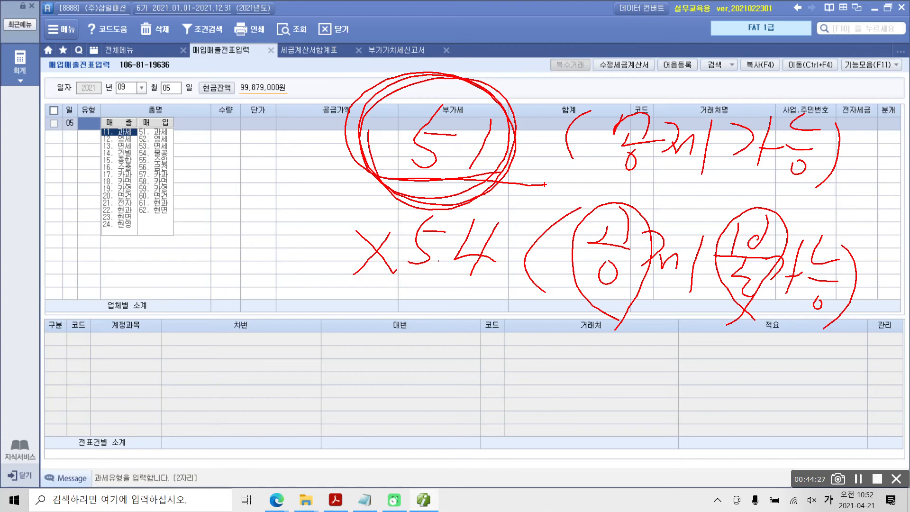
key(Escape)
Set the 유형 of the 09월 05일 voucher line to 51.과세 (매입)
text(11)
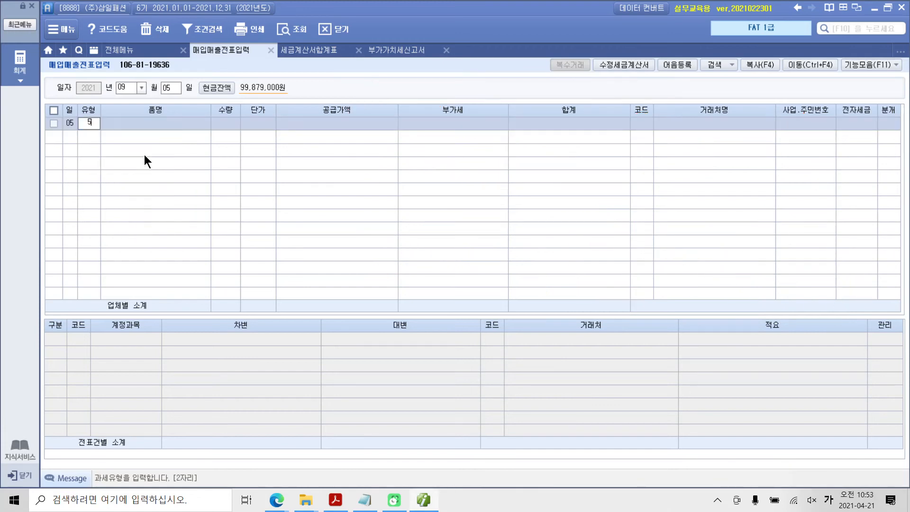
key(Return)
key(BackSpace)
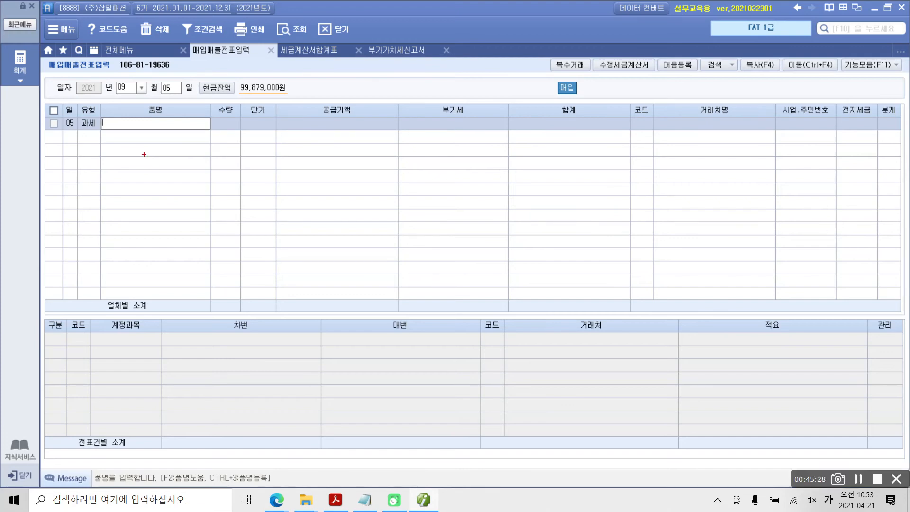
mouse_move(578, 117)
mouse_down()
mouse_move(521, 100)
mouse_move(606, 90)
mouse_move(536, 66)
mouse_up()
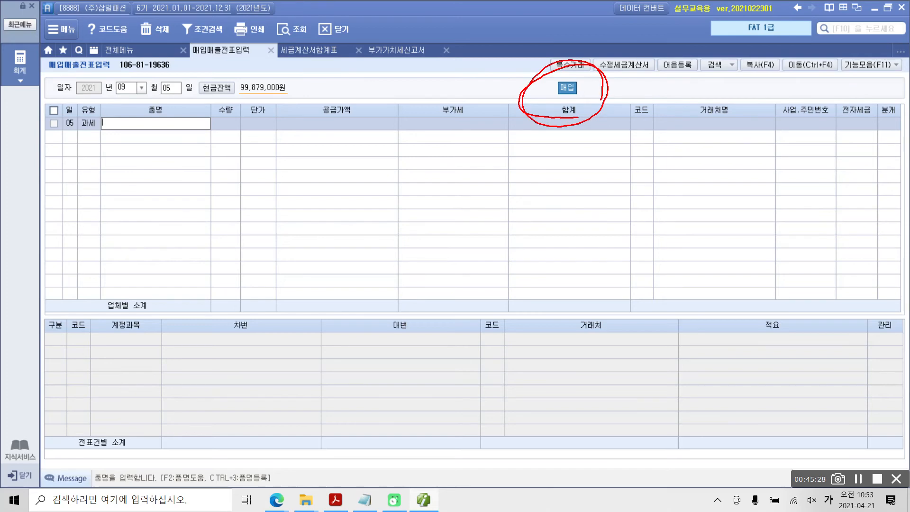
drag(88, 140, 79, 179)
mouse_move(588, 127)
mouse_down()
mouse_move(529, 73)
mouse_move(566, 135)
mouse_move(529, 109)
mouse_up()
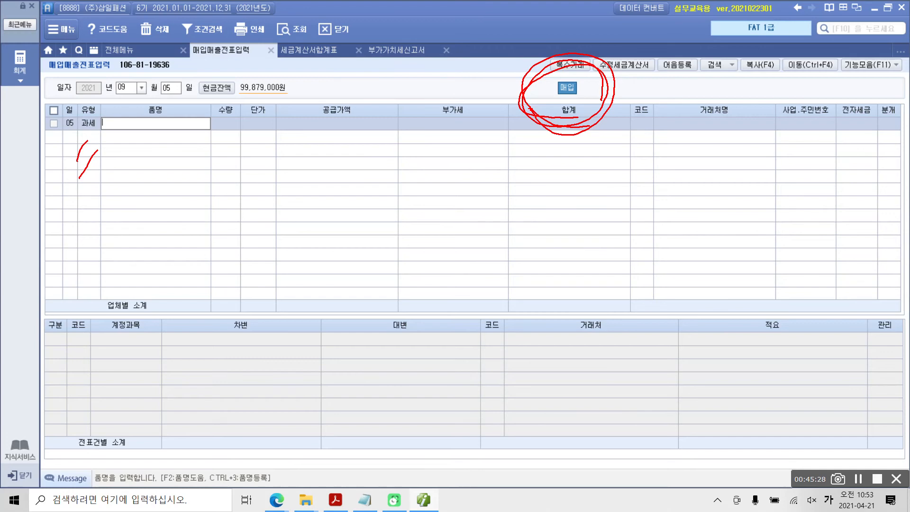
drag(102, 191, 68, 233)
drag(85, 205, 112, 208)
drag(123, 205, 91, 252)
drag(61, 146, 100, 180)
drag(91, 136, 60, 181)
drag(593, 105, 600, 101)
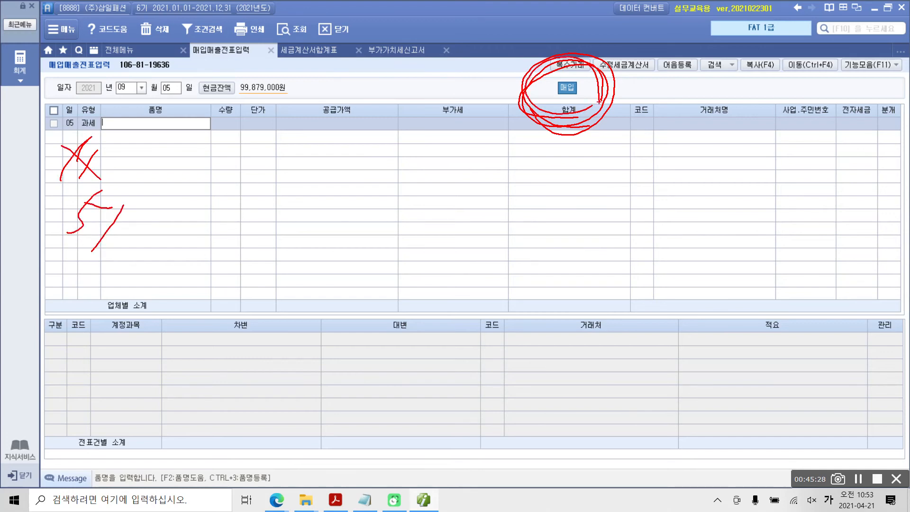
key(Escape)
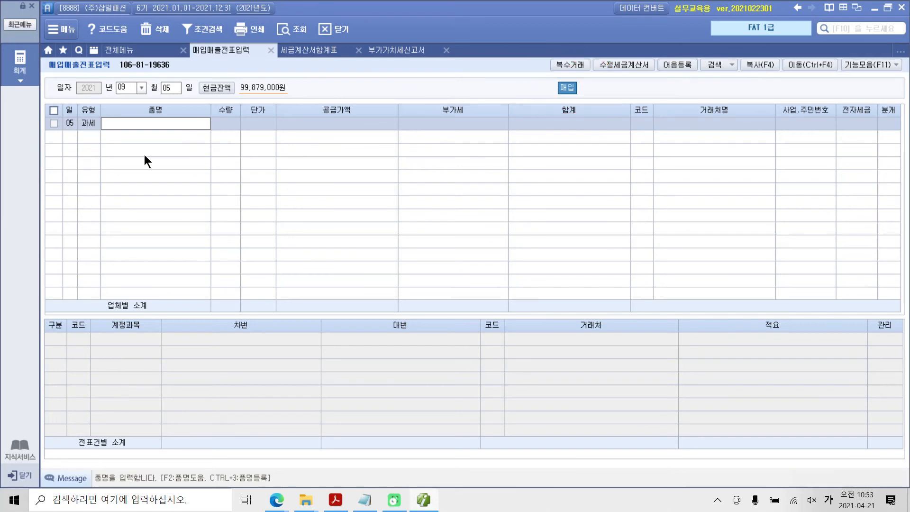
Enter 품명 스커트, 수량 200 and 단가 40,000 on the purchase line, accepting the calculated 공급가액 and 부가세
text(스케)
text(트)
key(Return)
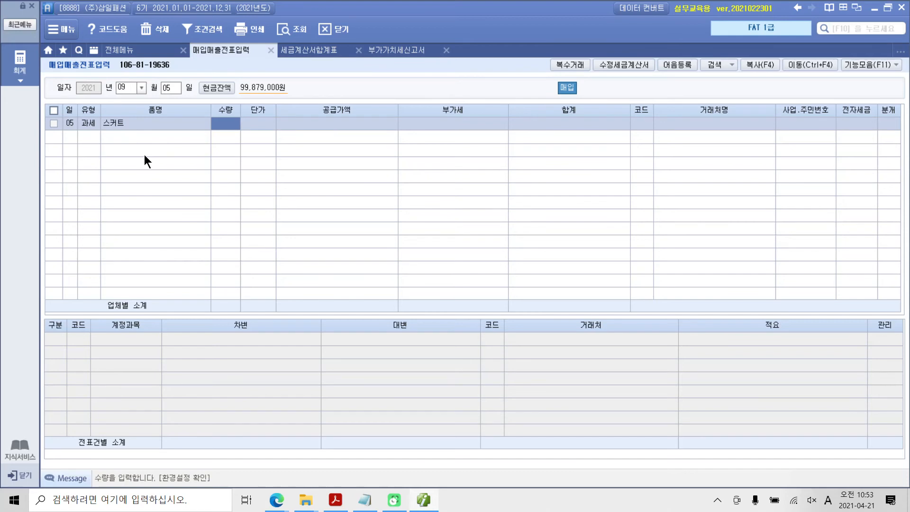
text(200)
key(Return)
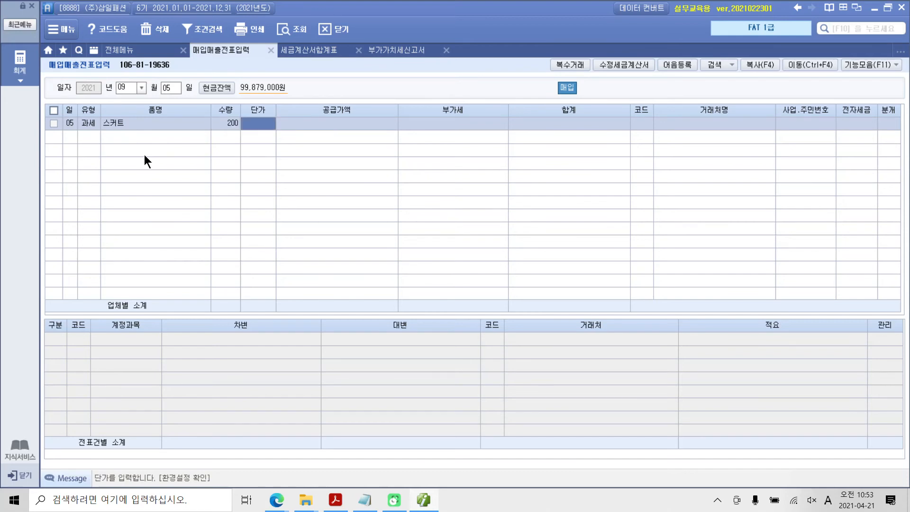
text(400000)
key(Return)
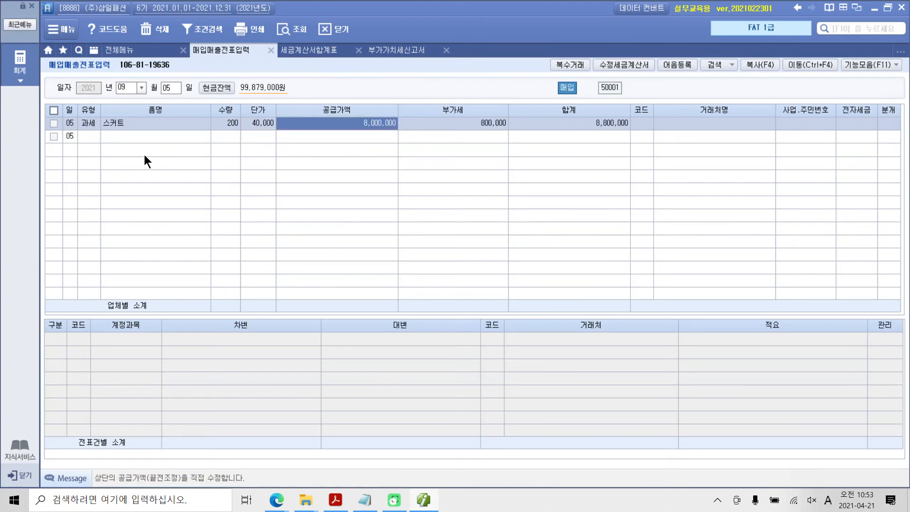
key(Return)
key(Return)
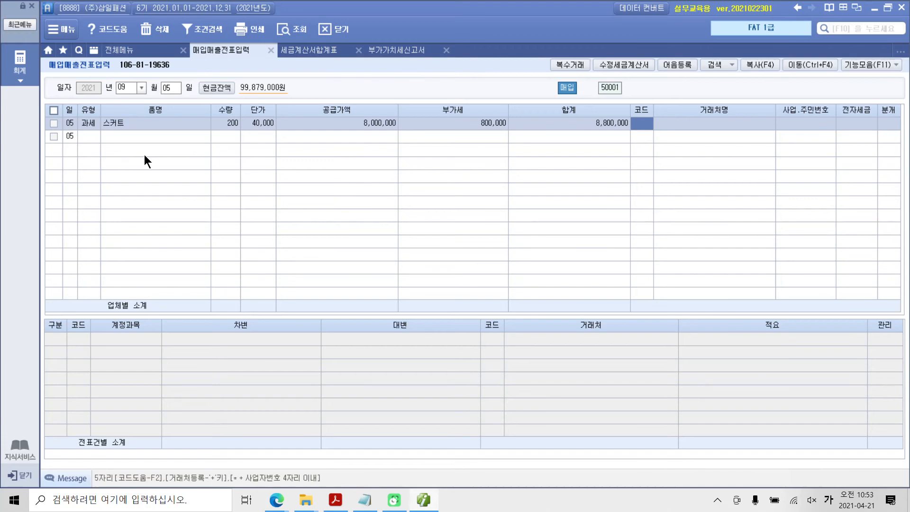
Check the supplier list in 거래처등록, then return to the 거래처 code field in 매입매출전표입력
key(Return)
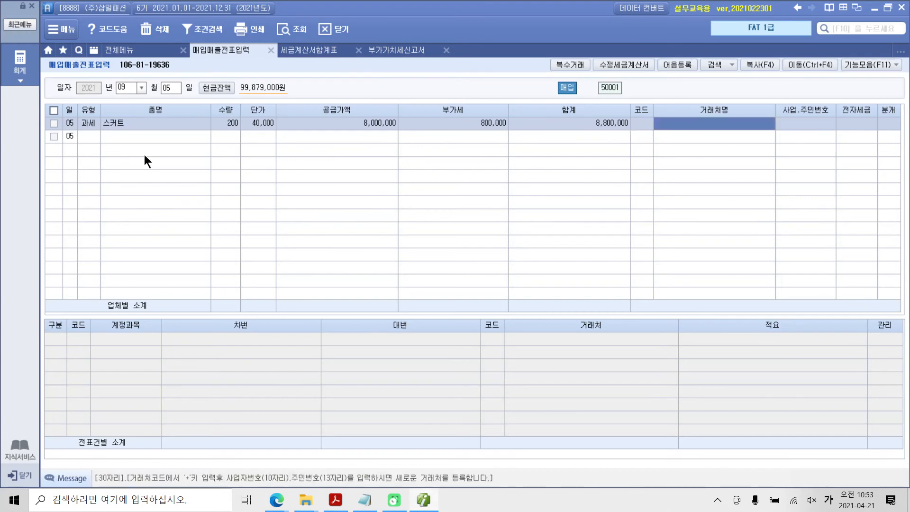
key(Left)
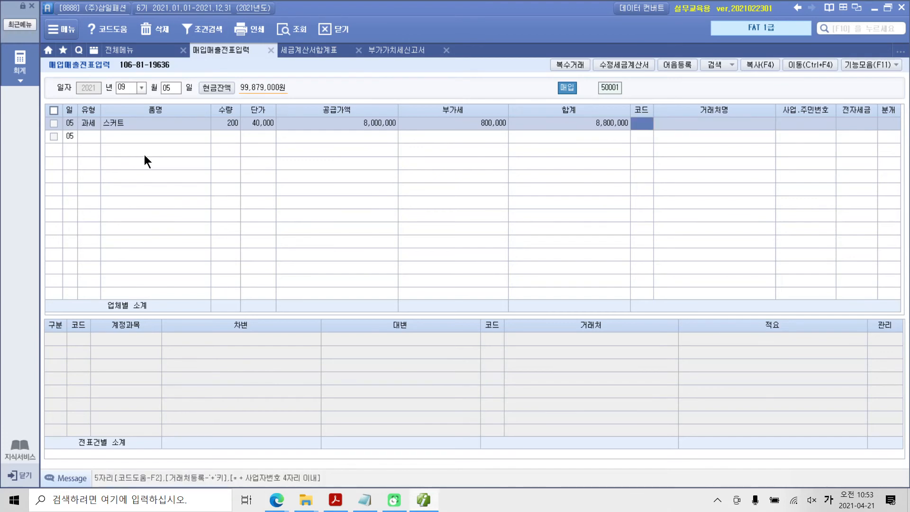
click(122, 51)
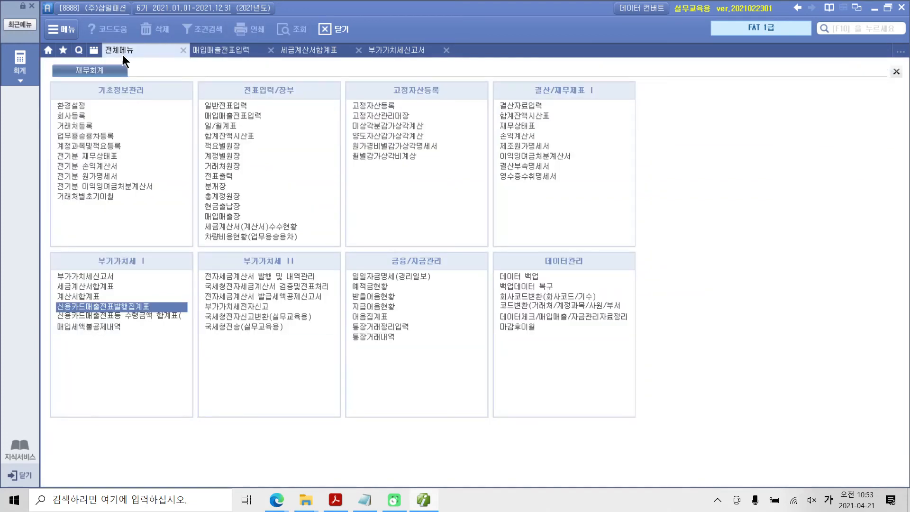
click(76, 126)
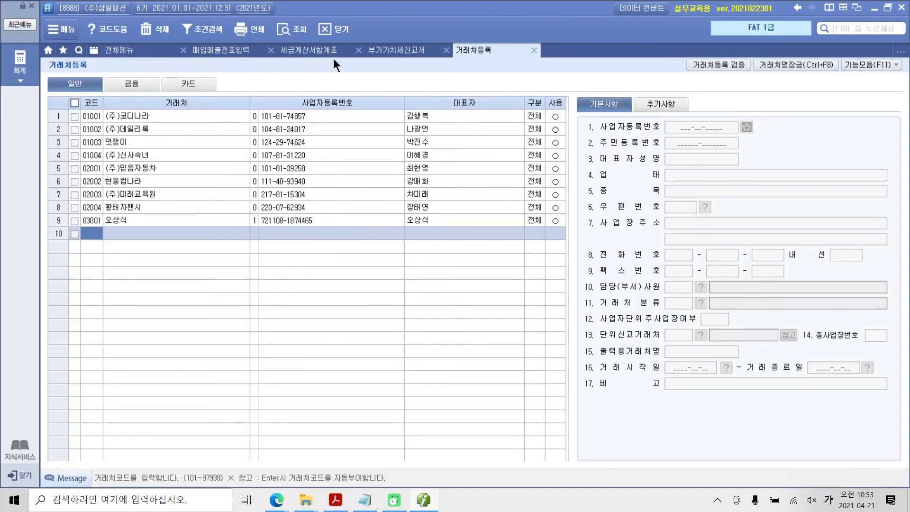
click(227, 50)
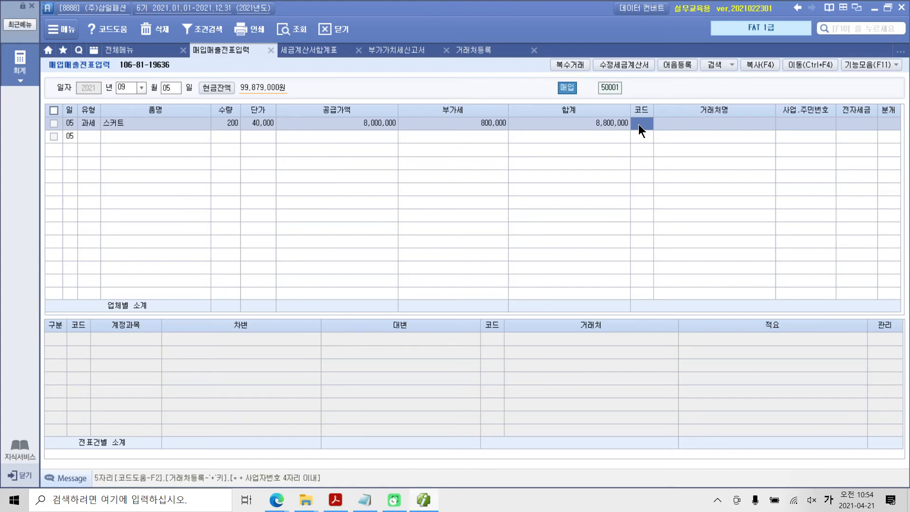
Start a new 거래처 registration from the purchase line with code 00000, the name (주)곰곰이 and 거래처코드 04001
key(Return)
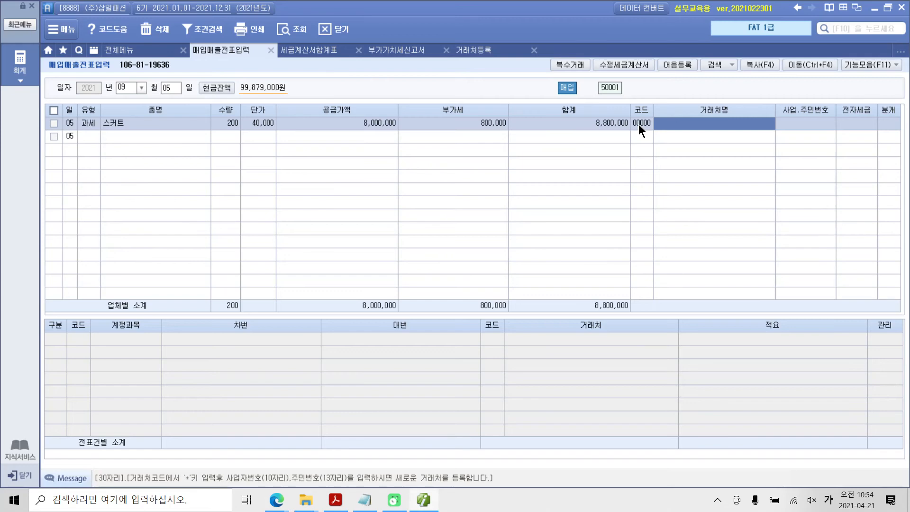
text((주)
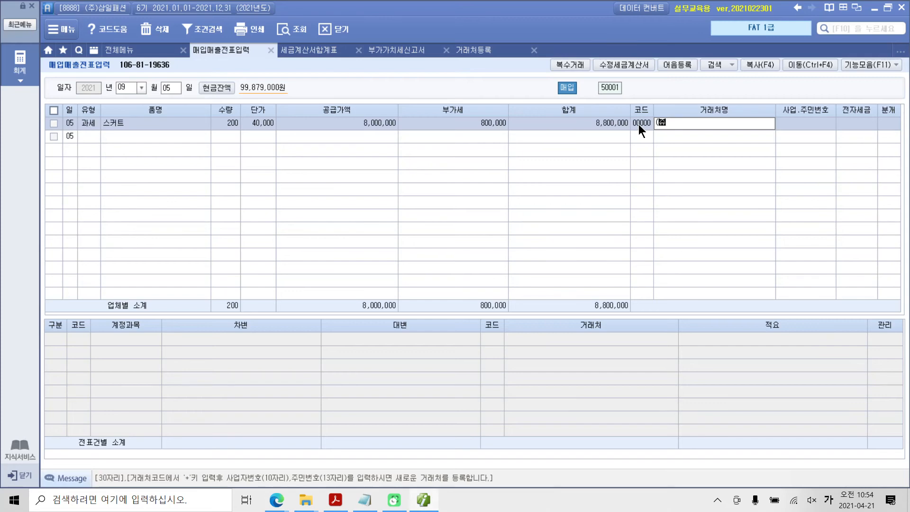
text())
key(BackSpace)
key(BackSpace)
text(주)곰ㅍ곰ㅁ)
key(Return)
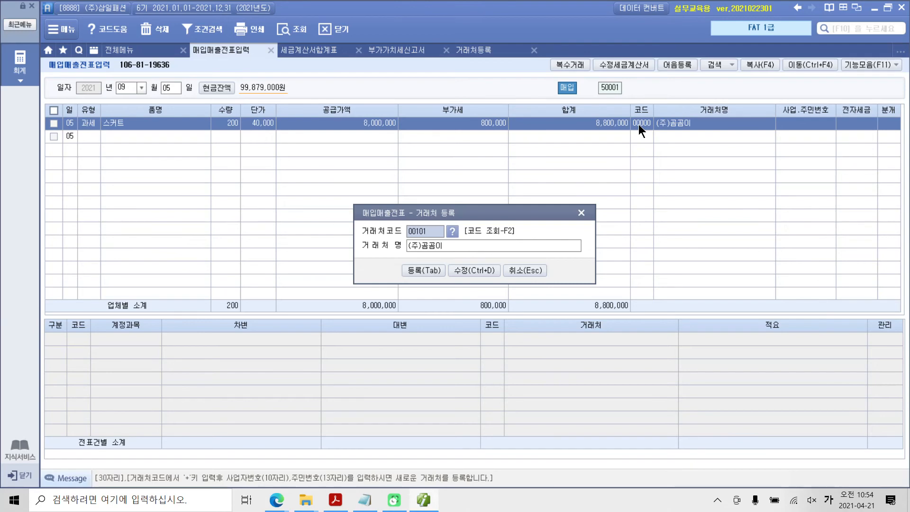
text(4001)
key(Return)
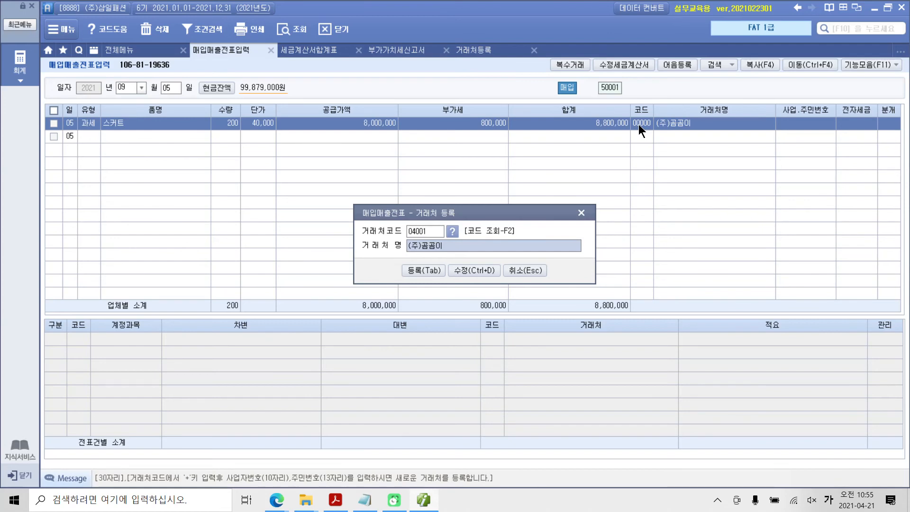
Open the detail registration of supplier 04001 and enter its 사업자등록번호 as given on the tax invoice
click(474, 271)
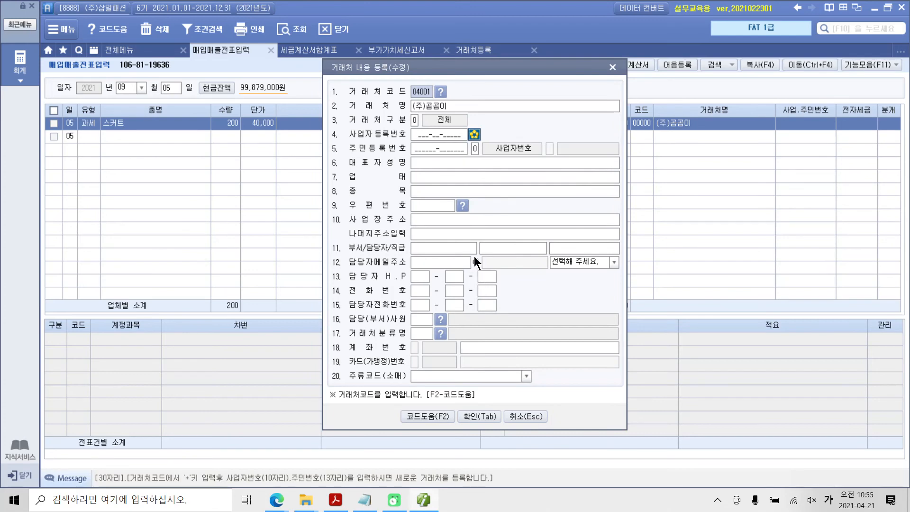
click(442, 138)
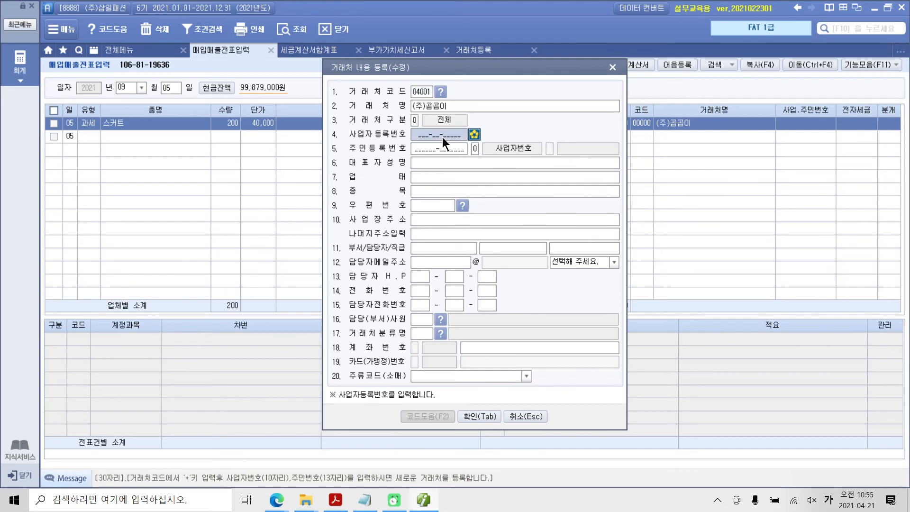
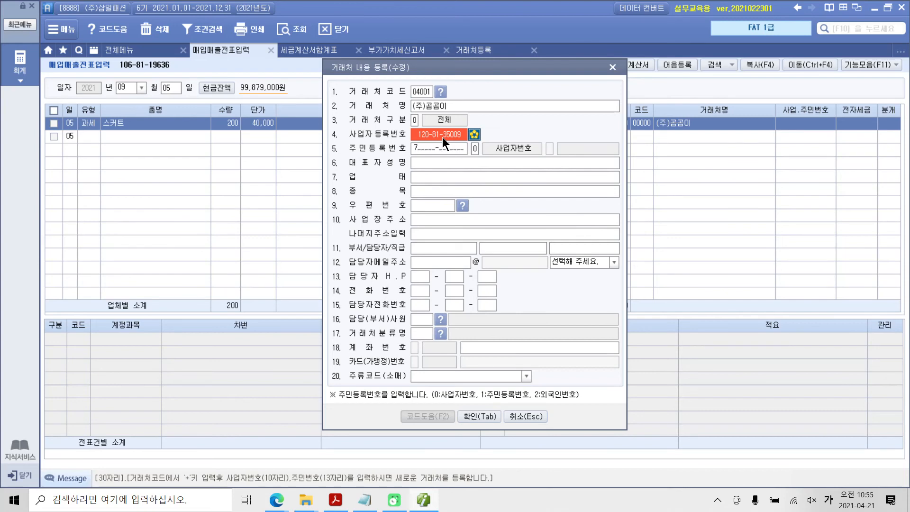
click(443, 137)
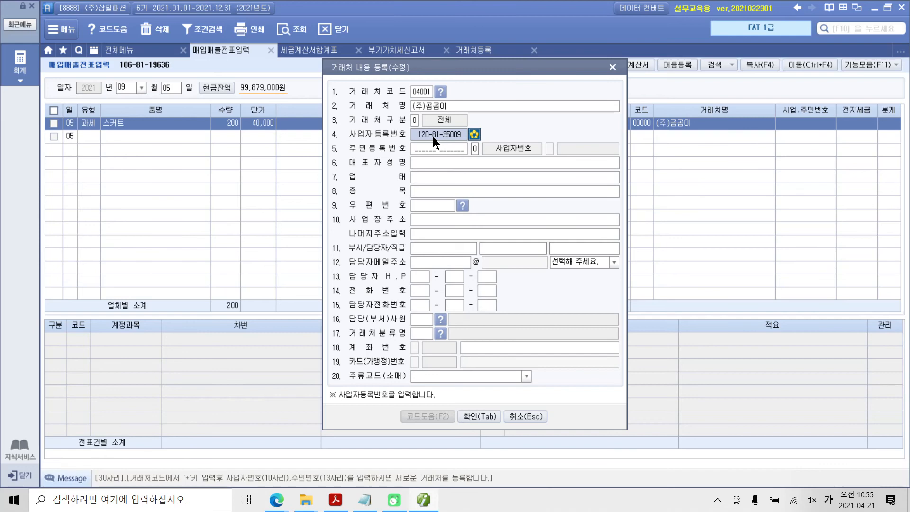
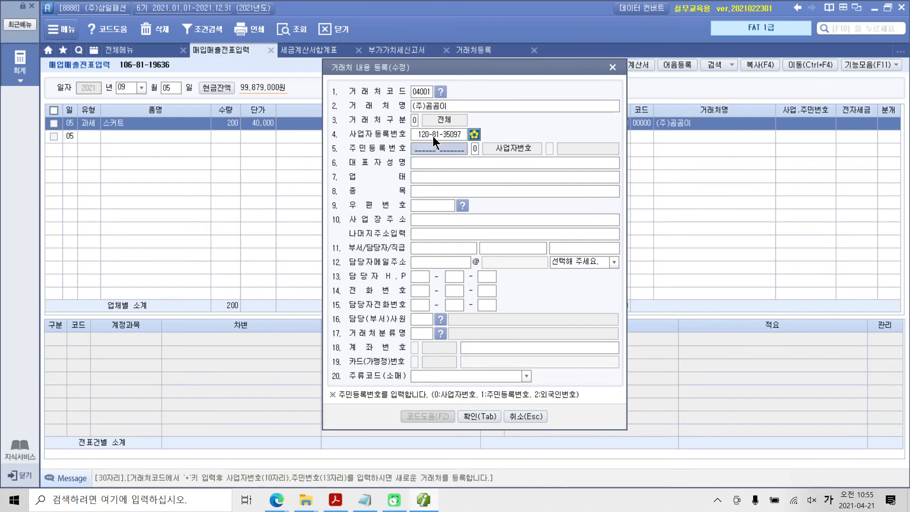
Leave 주민등록번호 blank and enter the representative's full name as the supplier's 대표자성명
key(Return)
key(Return)
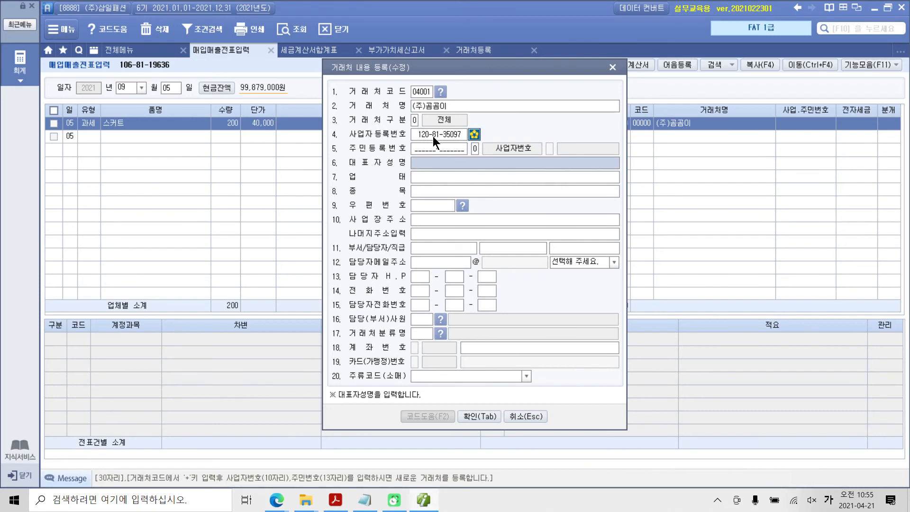
text(ㅇ아ㄹ)
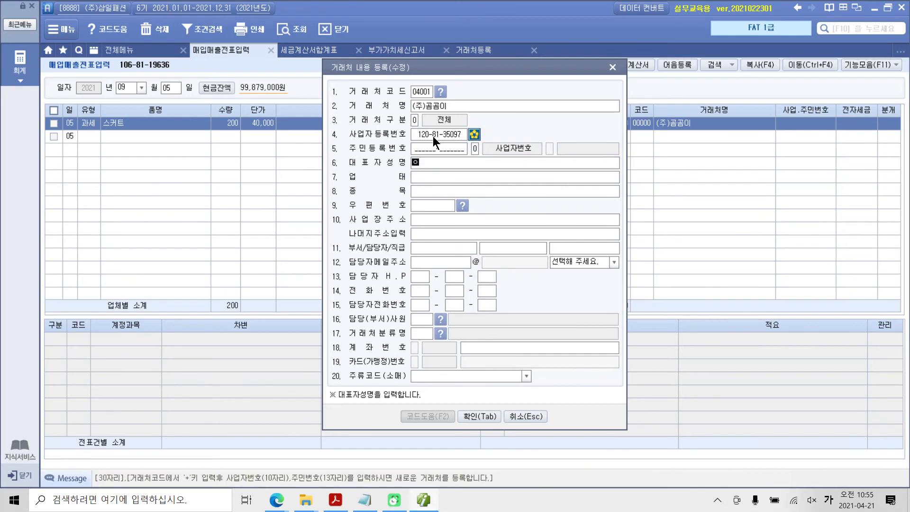
key(BackSpace)
key(BackSpace)
key(BackSpace)
text(ㅇ)
key(BackSpace)
key(Return)
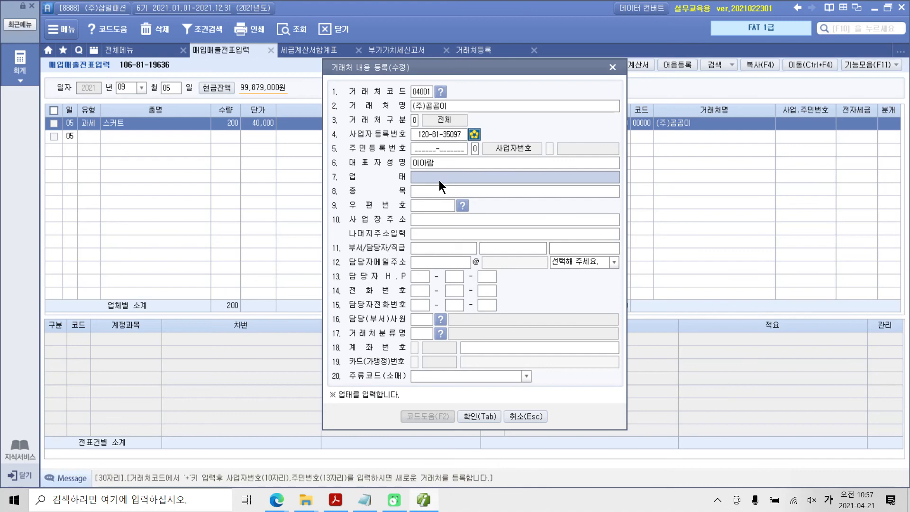
Enter 도소매 as the supplier's 업태 and 의류 as its 종목
text(도소매)
key(Return)
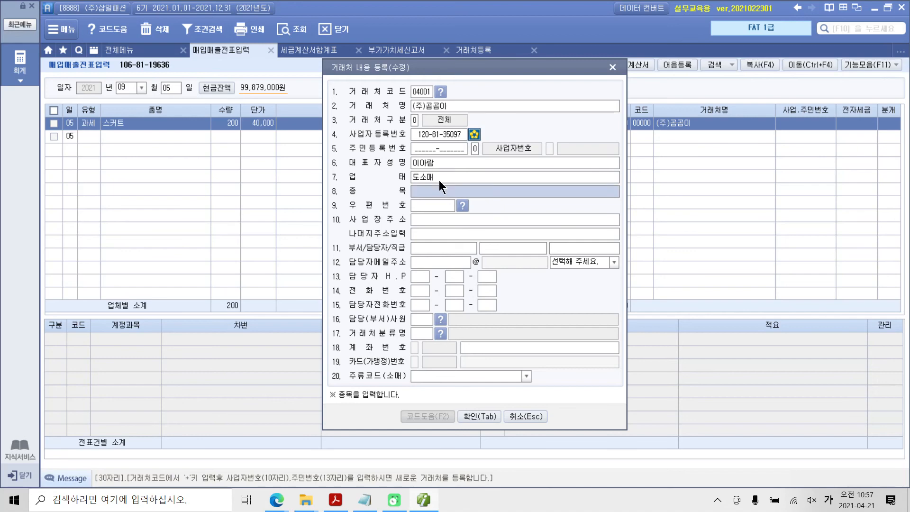
text(이)
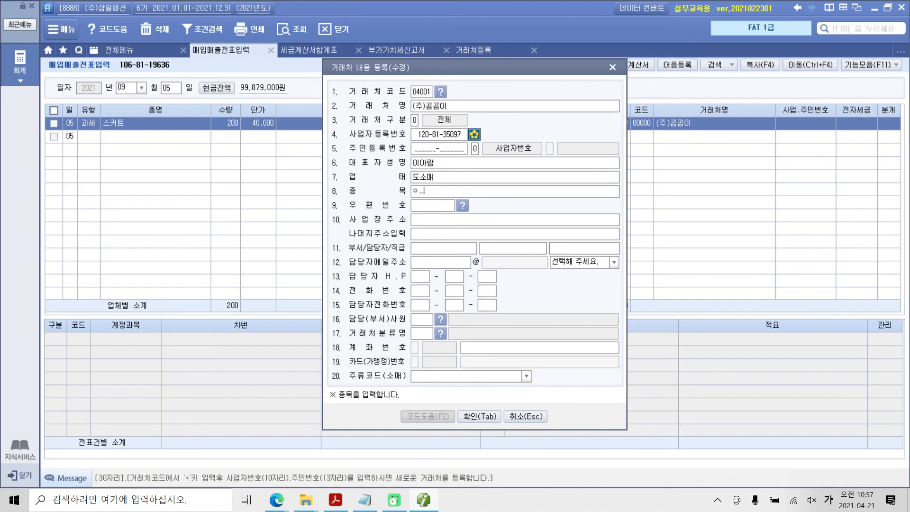
key(BackSpace)
key(BackSpace)
key(BackSpace)
key(Hangul)
text(dml)
key(BackSpace)
key(BackSpace)
key(BackSpace)
key(Hangul)
text(ㅇㅢ류)
key(Return)
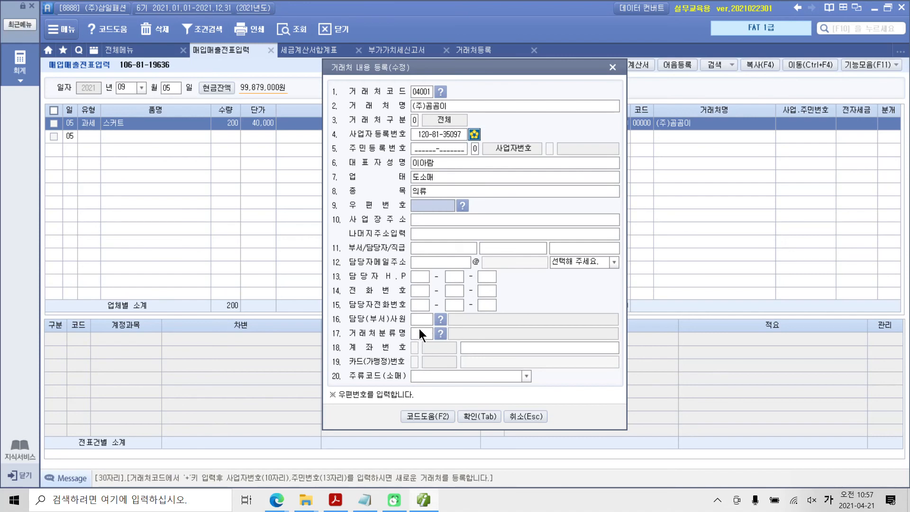
Fill in the contact's e-mail in 담당자메일주소, confirm the details and register the supplier on the purchase line
click(425, 263)
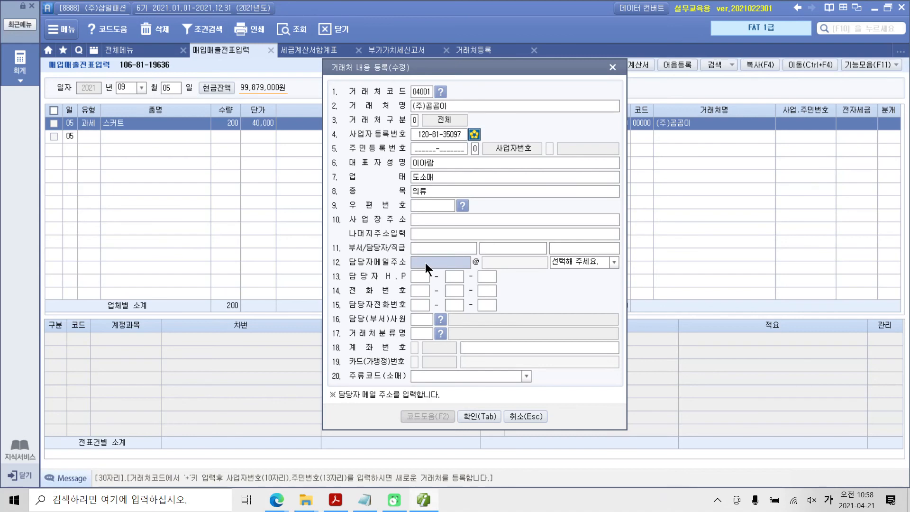
key(Hangul)
text(go)
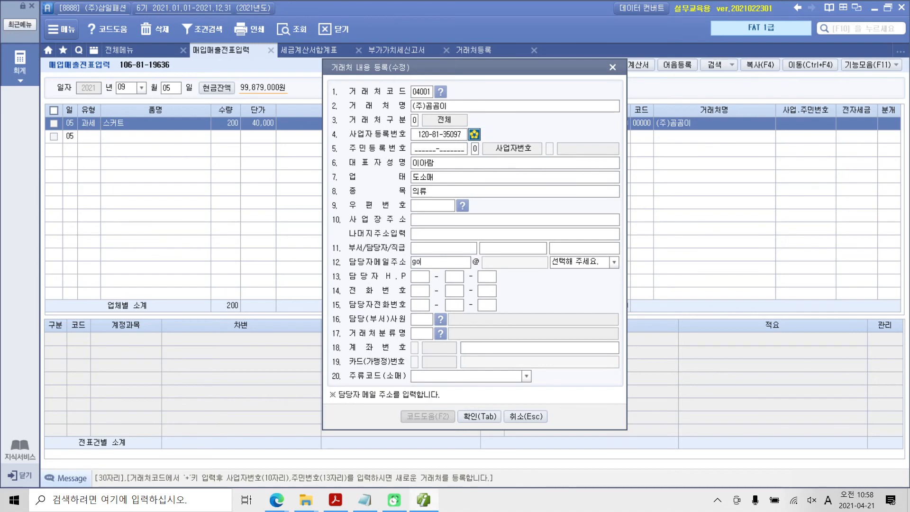
text(mgom)
click(614, 262)
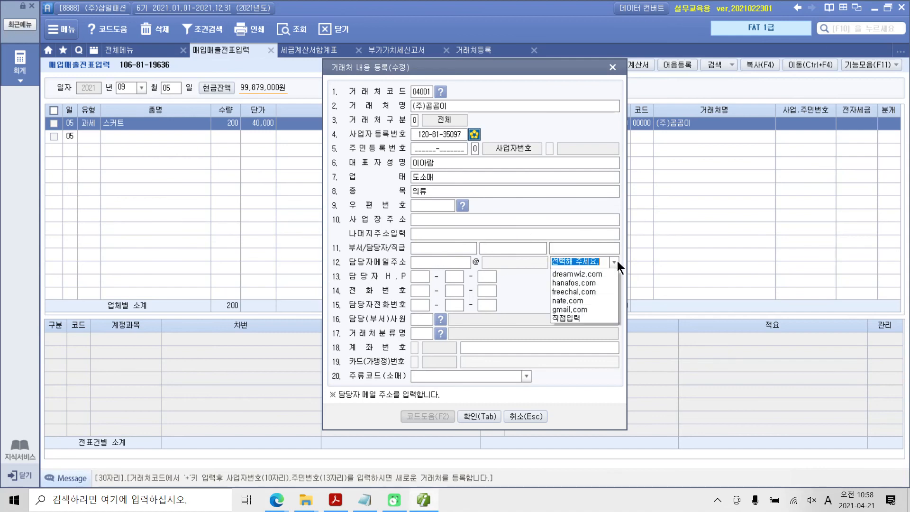
click(584, 278)
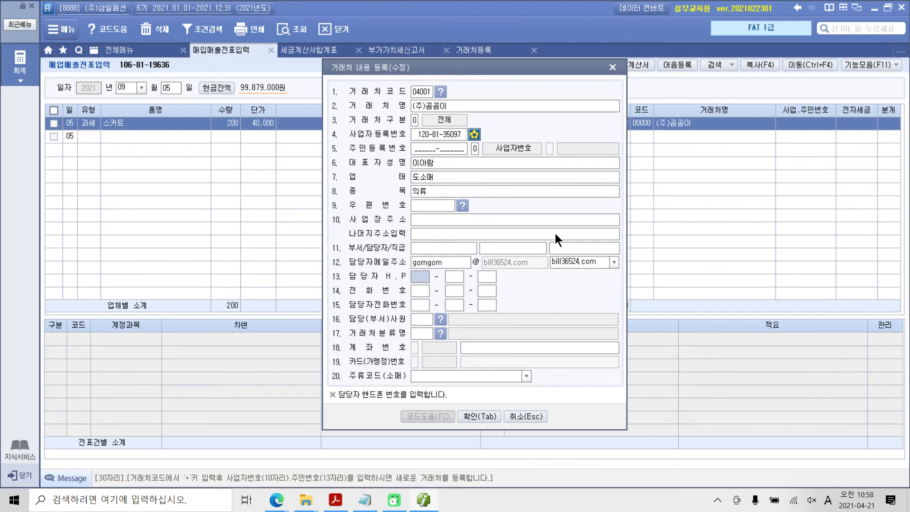
click(481, 416)
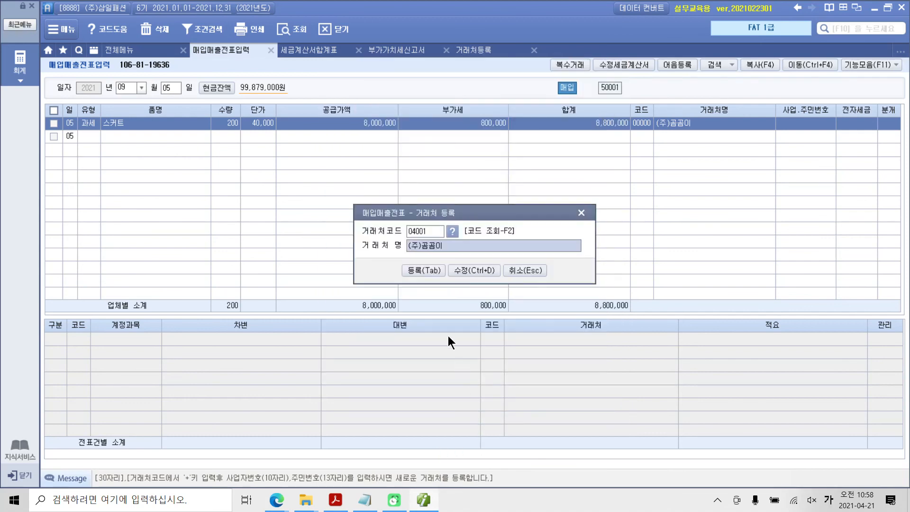
click(420, 272)
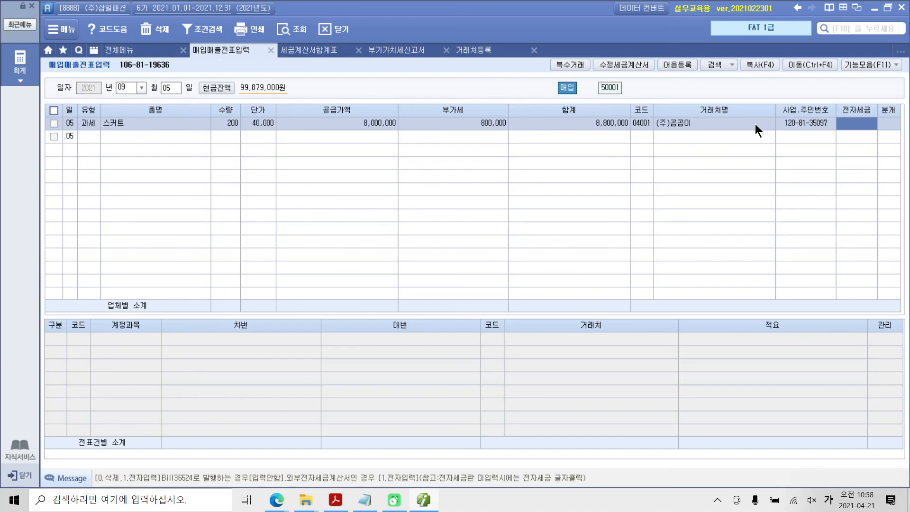
Check the general supplier list in 거래처등록, then return to 매입매출전표입력
click(121, 51)
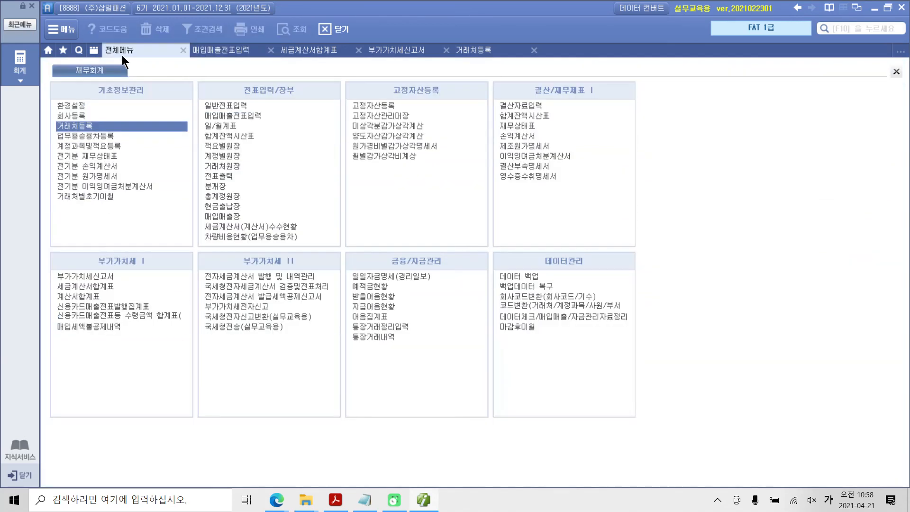
click(79, 124)
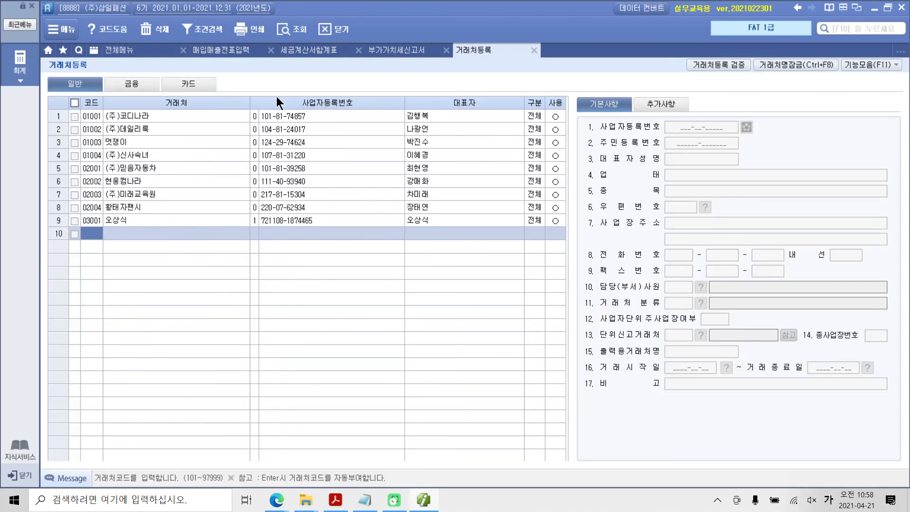
click(74, 222)
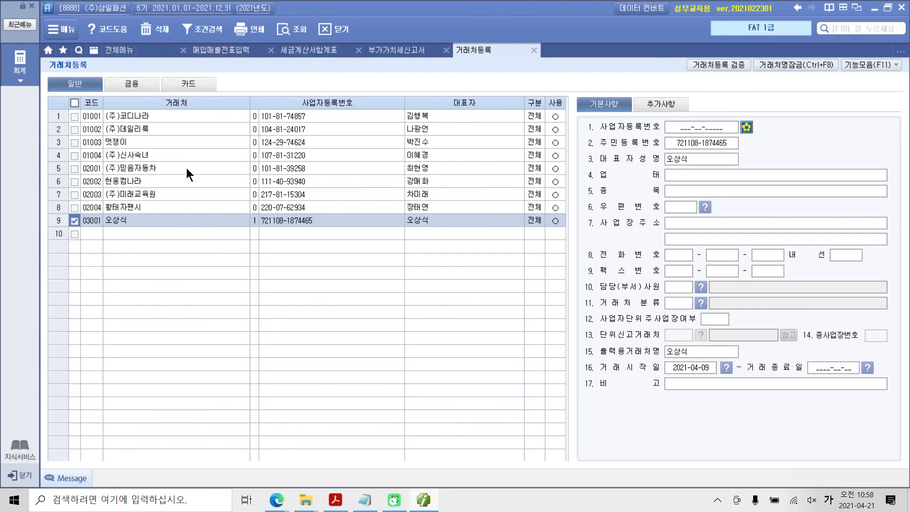
click(92, 235)
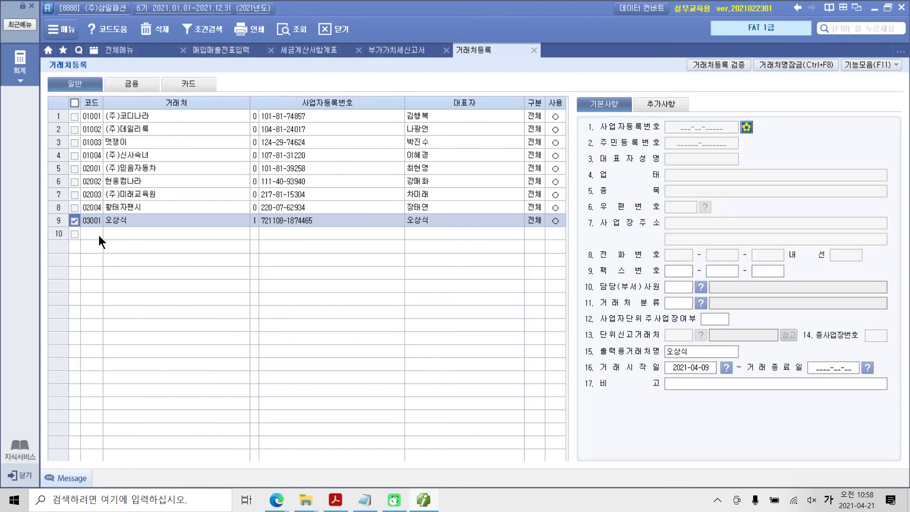
click(74, 221)
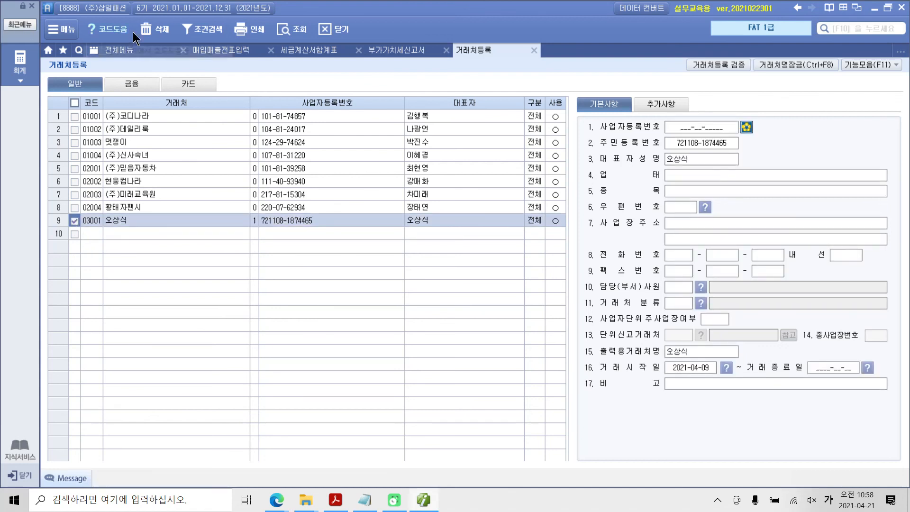
click(257, 237)
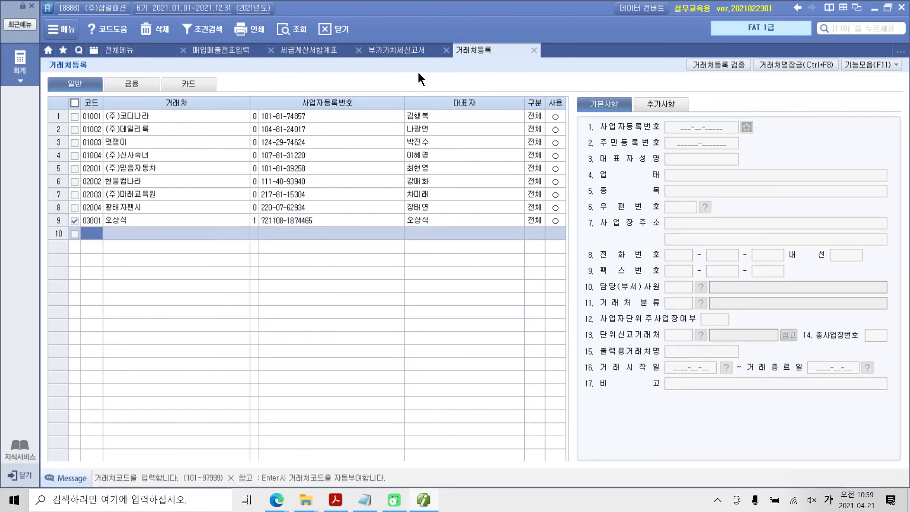
click(218, 52)
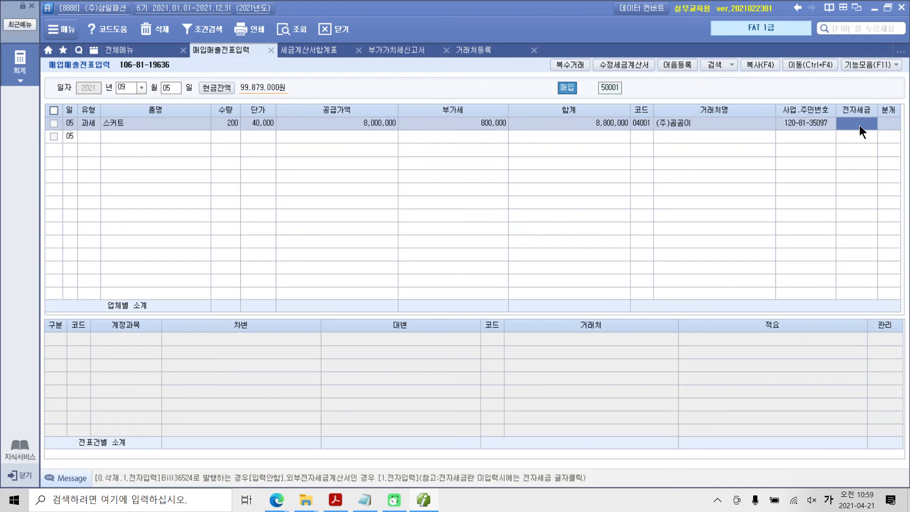
Set the 스커트 purchase line's 전자세금 to 전자입력 and its 분개 to 현금
text(1)
key(Return)
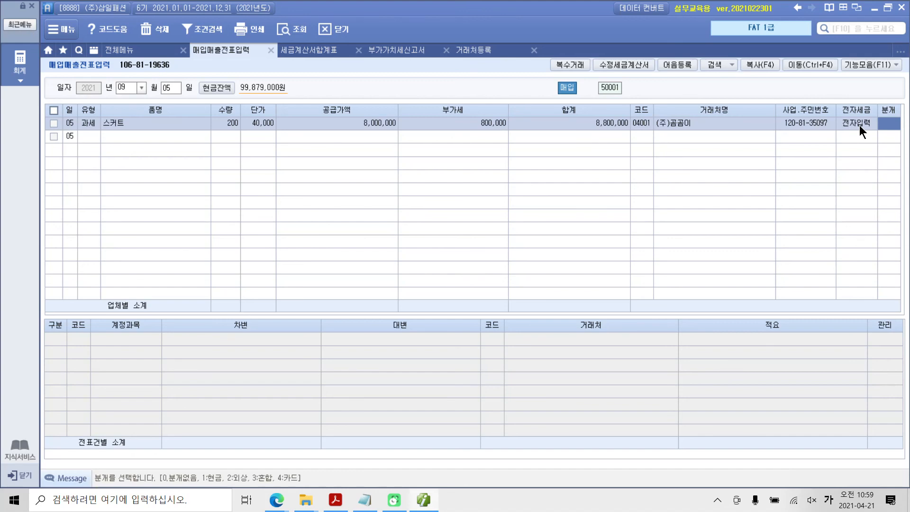
text(1)
key(Return)
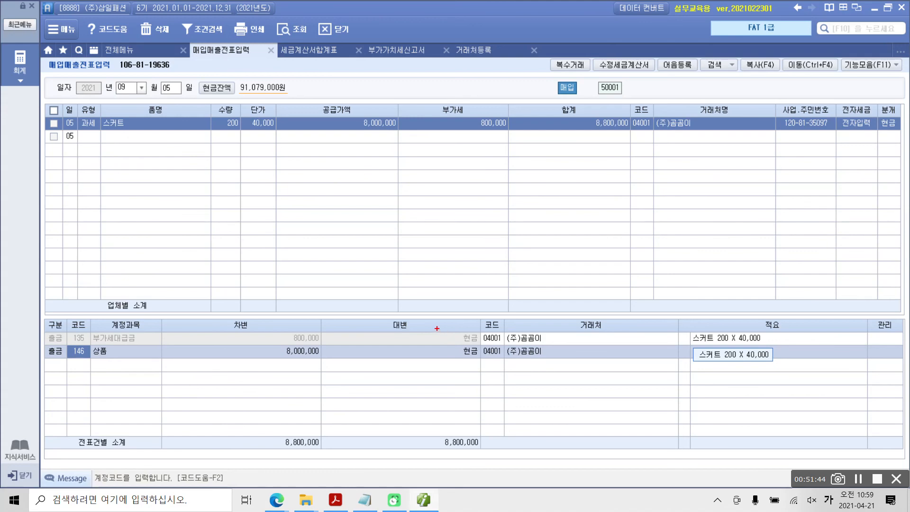
drag(441, 325, 499, 460)
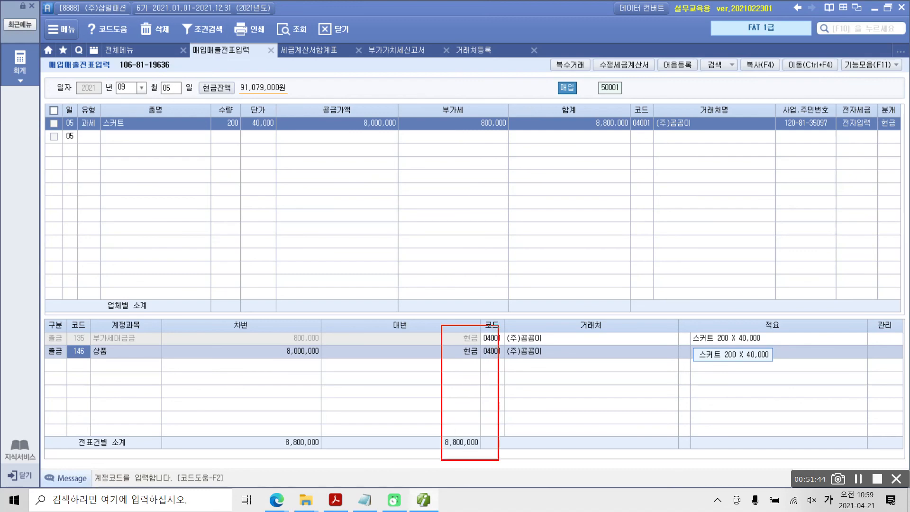
drag(431, 451, 483, 450)
mouse_move(52, 332)
mouse_down()
mouse_move(45, 355)
mouse_move(63, 335)
mouse_move(312, 345)
mouse_up()
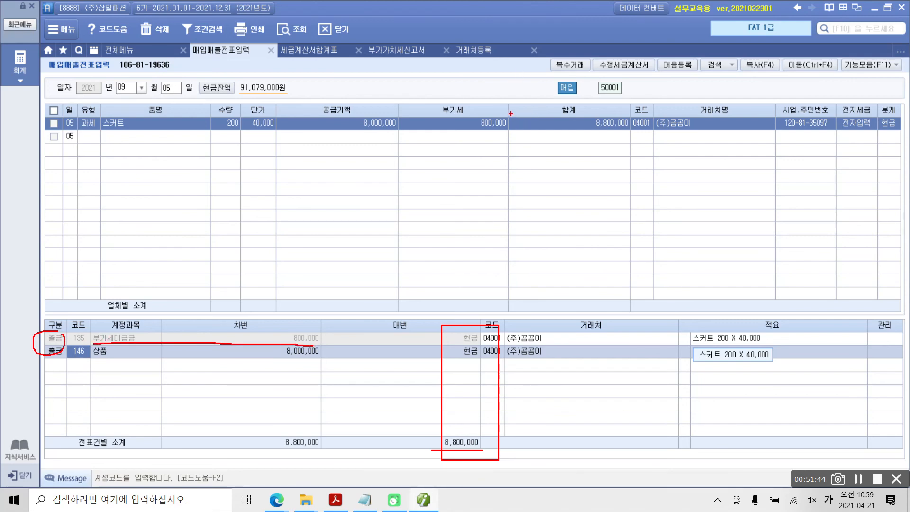
mouse_move(511, 113)
mouse_down()
mouse_move(470, 136)
mouse_move(511, 124)
mouse_move(296, 341)
mouse_move(306, 329)
mouse_move(307, 343)
mouse_up()
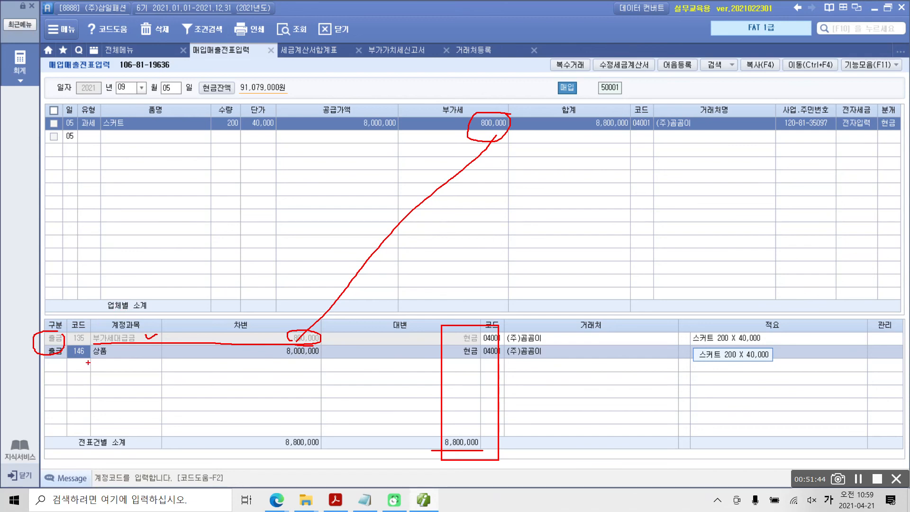
drag(88, 360, 325, 359)
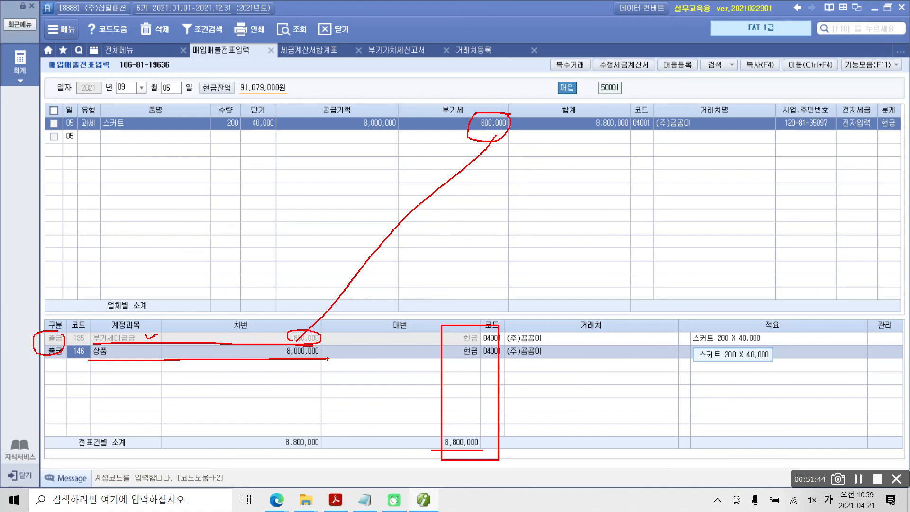
mouse_move(455, 477)
mouse_down()
mouse_move(416, 322)
mouse_move(517, 427)
mouse_move(403, 365)
mouse_move(509, 440)
mouse_move(504, 453)
mouse_up()
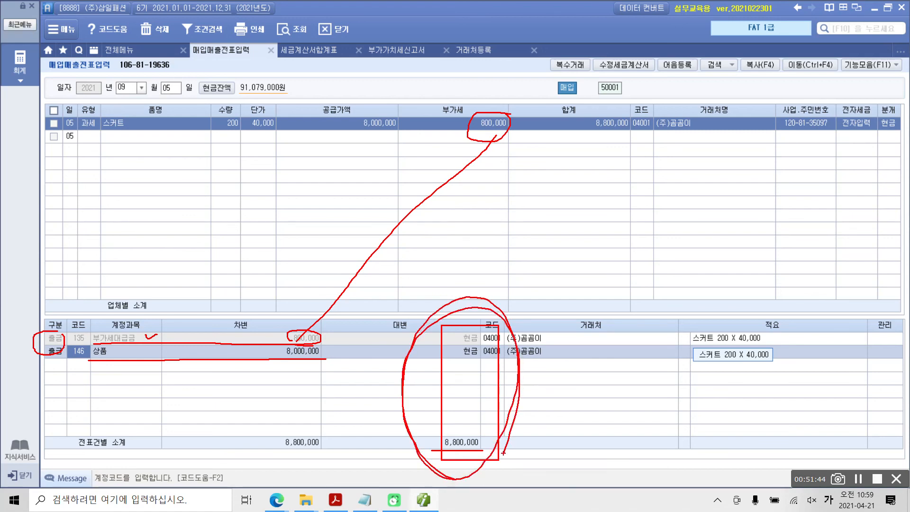
drag(467, 307, 514, 274)
mouse_move(510, 257)
mouse_down()
mouse_move(534, 254)
mouse_move(513, 287)
mouse_up()
drag(531, 279, 548, 291)
drag(561, 231, 561, 307)
drag(565, 269, 591, 268)
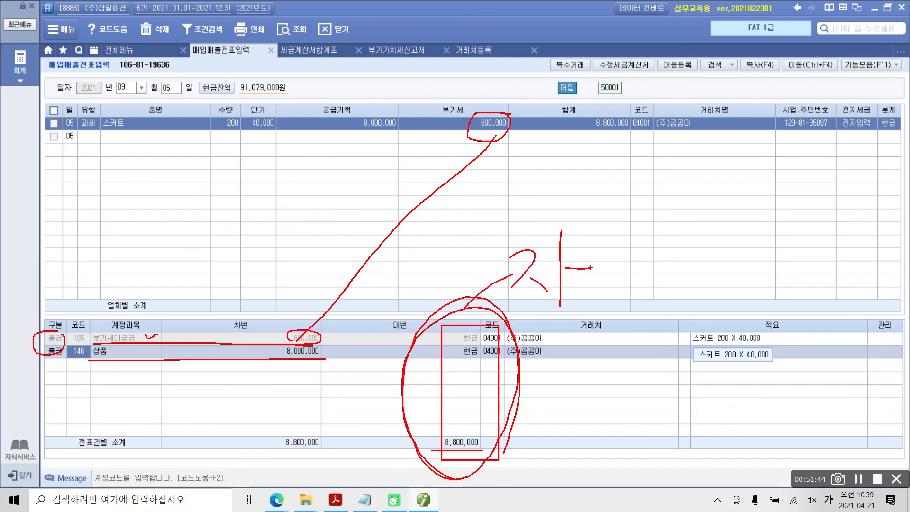
drag(592, 236, 598, 271)
drag(632, 219, 662, 249)
mouse_move(616, 267)
mouse_down()
mouse_move(614, 302)
mouse_move(625, 299)
mouse_up()
mouse_move(271, 412)
mouse_down()
mouse_move(187, 419)
mouse_move(265, 411)
mouse_up()
mouse_move(144, 231)
mouse_down()
mouse_move(177, 220)
mouse_move(150, 268)
mouse_up()
drag(161, 245, 177, 266)
mouse_move(187, 202)
mouse_down()
mouse_move(180, 282)
mouse_move(208, 247)
mouse_up()
mouse_move(225, 211)
mouse_down()
mouse_move(229, 234)
mouse_move(256, 234)
mouse_up()
mouse_move(219, 257)
mouse_down()
mouse_move(268, 239)
mouse_move(242, 259)
mouse_up()
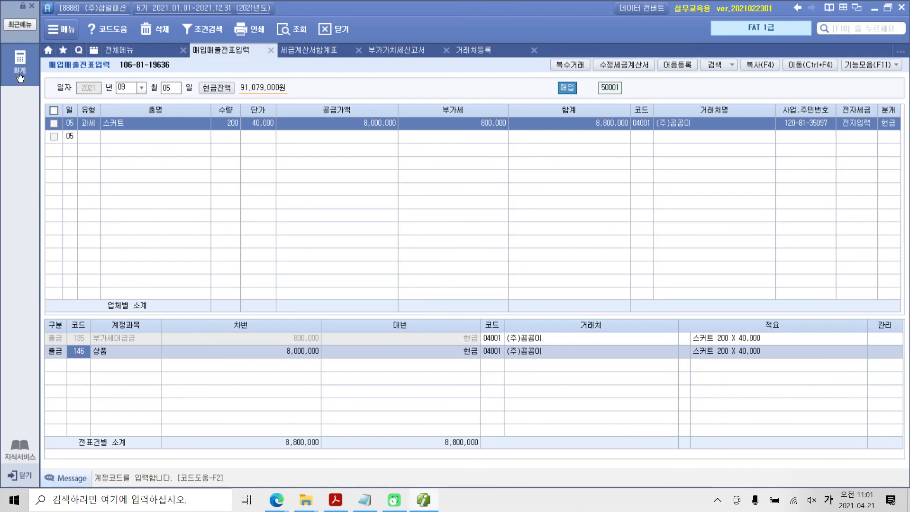
Query the 세금계산서합계표 for 2021년 07월 to 09월, examine the supplier detail of the electronic 매입세금계산서, and close it
click(120, 52)
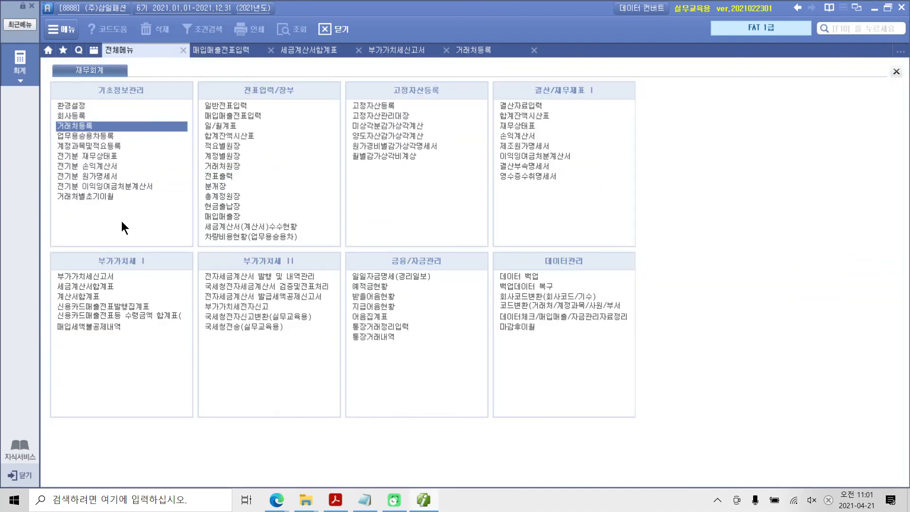
click(90, 287)
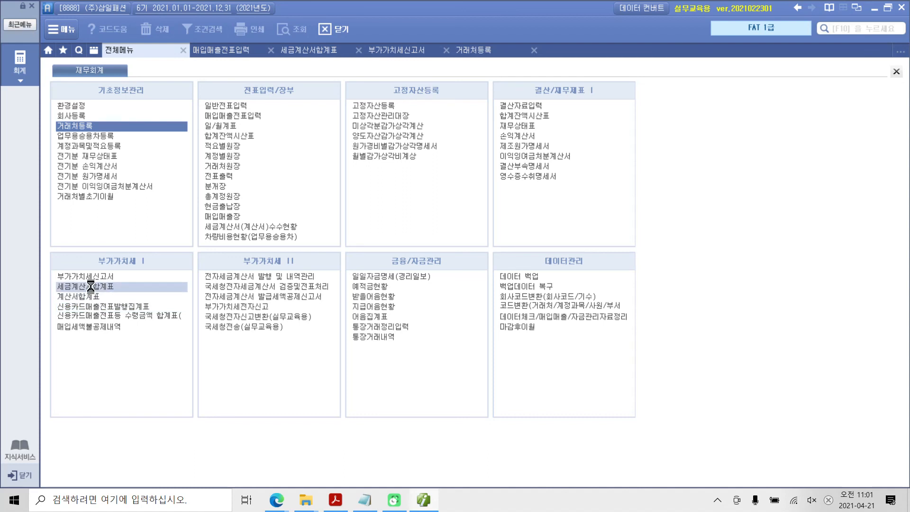
key(Return)
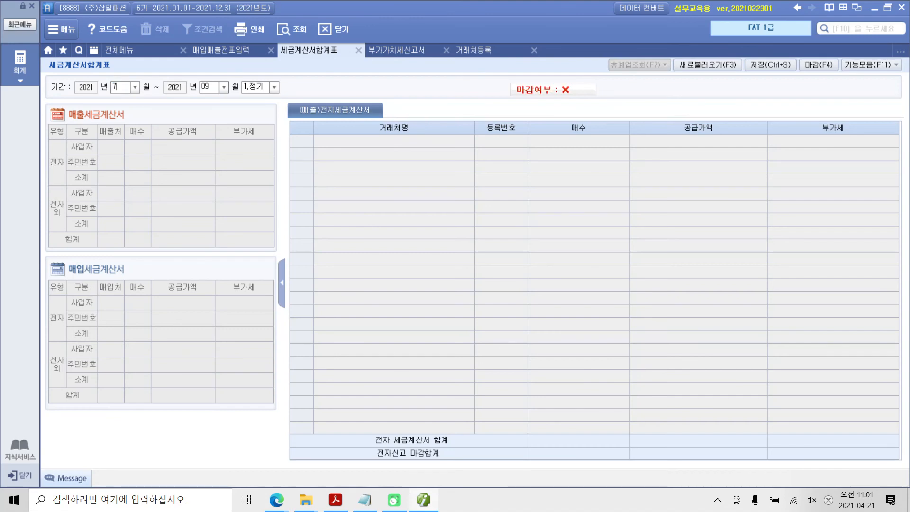
key(Return)
key(Return)
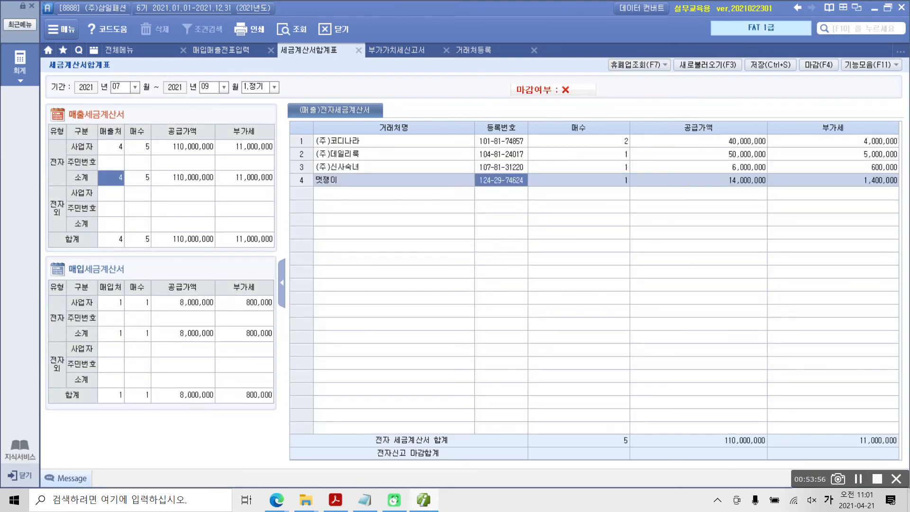
mouse_move(36, 252)
mouse_down()
mouse_move(204, 427)
mouse_move(292, 432)
mouse_up()
mouse_move(58, 328)
mouse_down()
mouse_move(43, 319)
mouse_move(72, 333)
mouse_move(293, 343)
mouse_up()
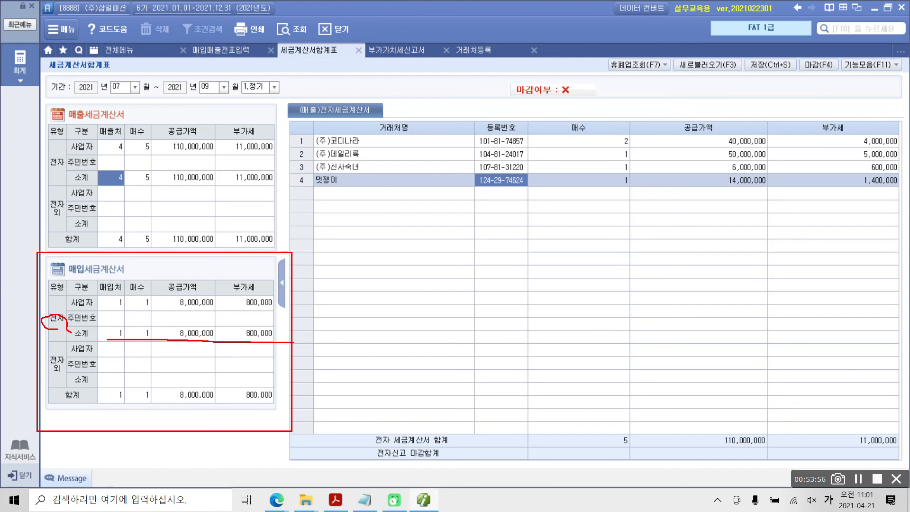
key(Escape)
click(161, 335)
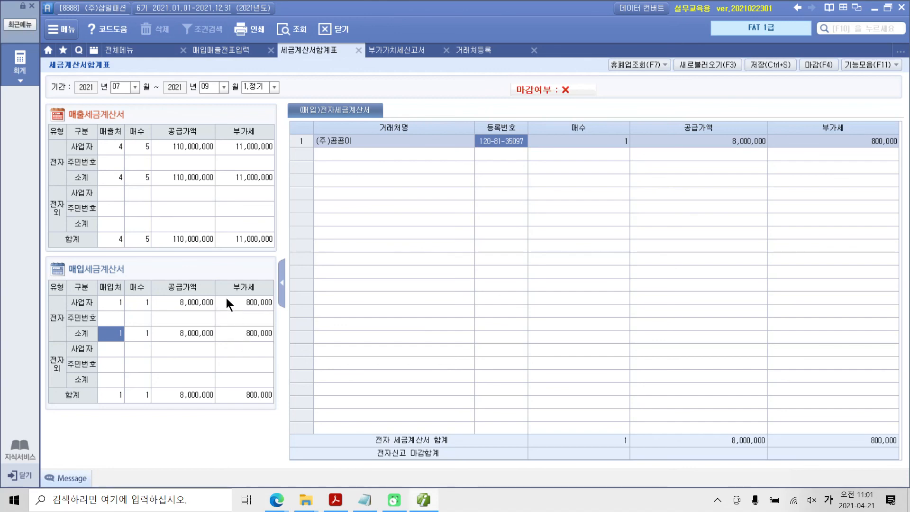
click(356, 53)
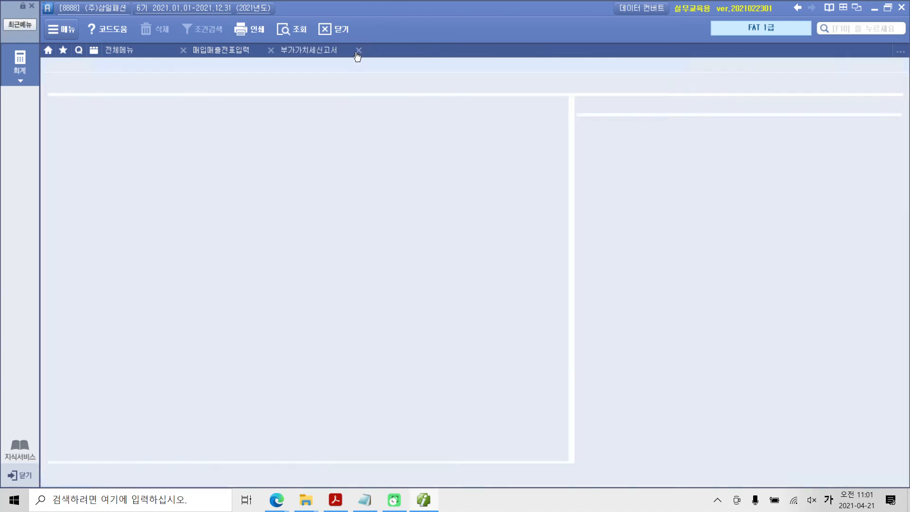
Requery the 부가가치세신고서 for 07월 01일 to 09월 30일 without loading the saved content
click(328, 52)
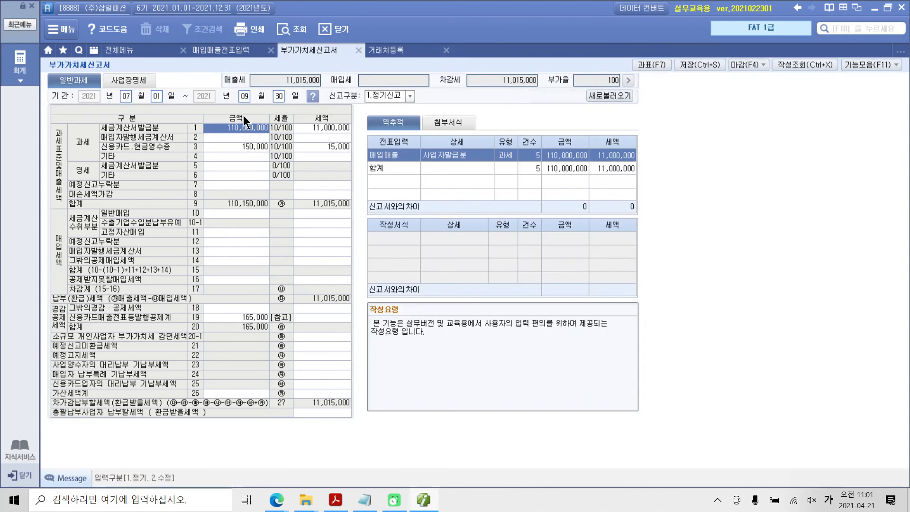
click(292, 30)
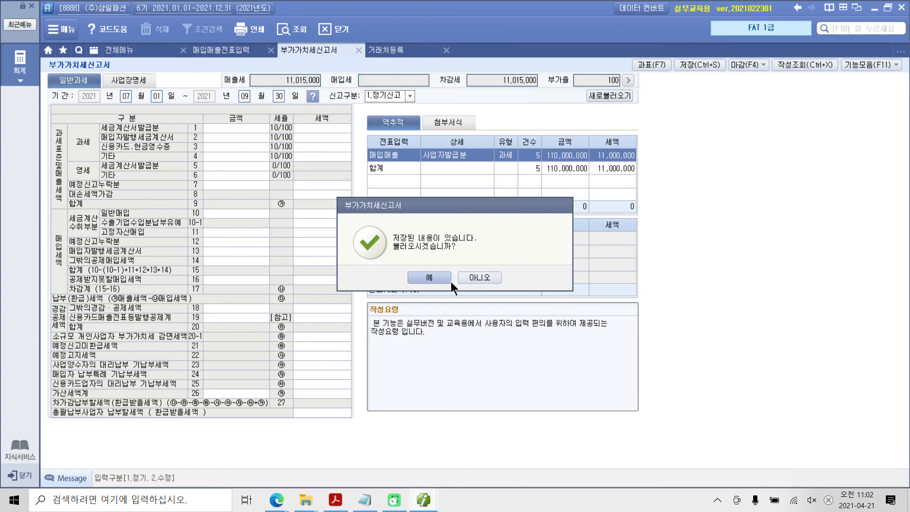
click(471, 278)
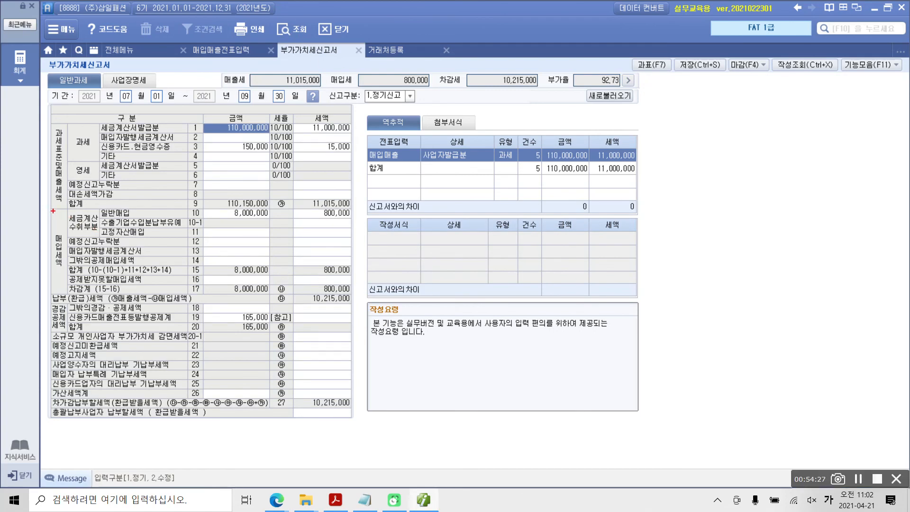
Examine the 매입세액 section of the 부가가치세신고서, focusing on 세금계산서수취부분 일반매입 in row 10 and 공제받지못할매입세액 in row 16
mouse_move(50, 208)
mouse_down()
mouse_move(106, 279)
mouse_move(256, 313)
mouse_move(355, 308)
mouse_move(360, 296)
mouse_up()
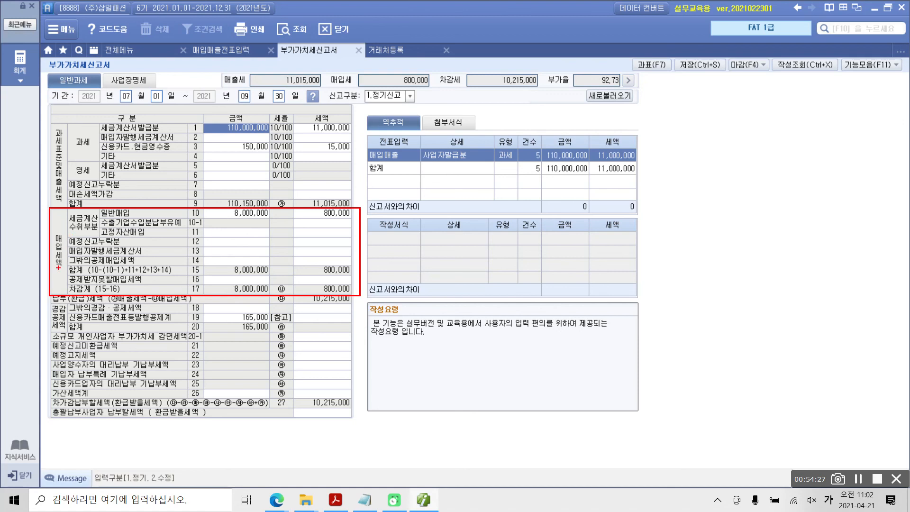
mouse_move(75, 216)
mouse_down()
mouse_move(62, 227)
mouse_move(99, 224)
mouse_move(78, 216)
mouse_up()
drag(189, 217, 352, 219)
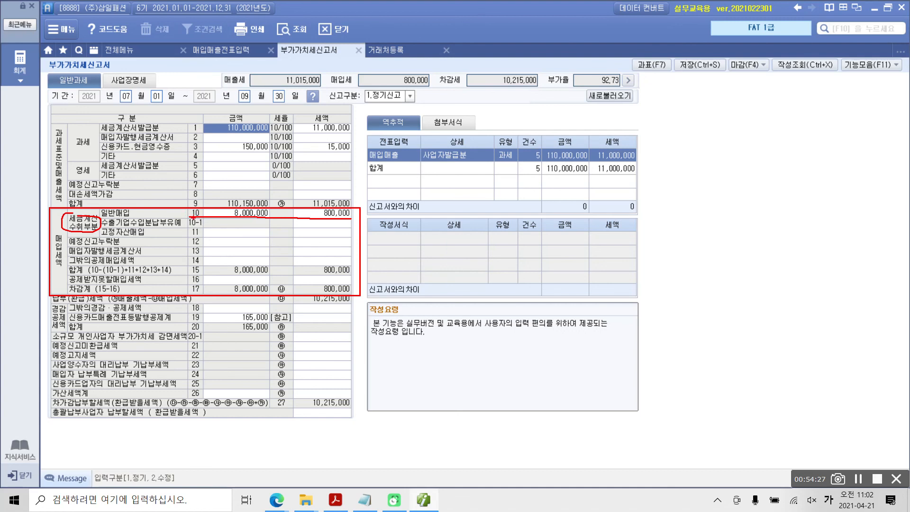
drag(192, 215, 209, 214)
mouse_move(71, 285)
mouse_down()
mouse_move(201, 285)
mouse_move(209, 272)
mouse_move(181, 271)
mouse_move(220, 288)
mouse_move(367, 287)
mouse_up()
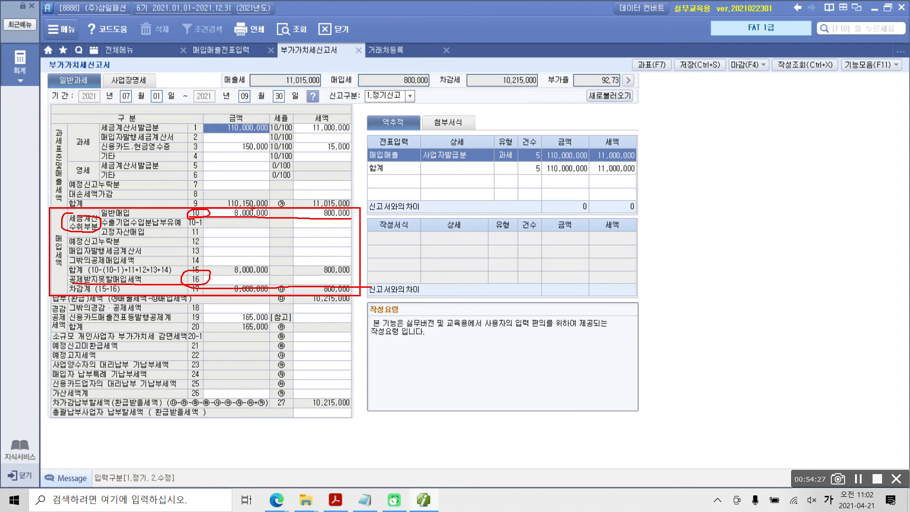
mouse_move(251, 207)
mouse_down()
mouse_move(209, 203)
mouse_move(176, 219)
mouse_move(348, 221)
mouse_move(360, 210)
mouse_move(220, 201)
mouse_up()
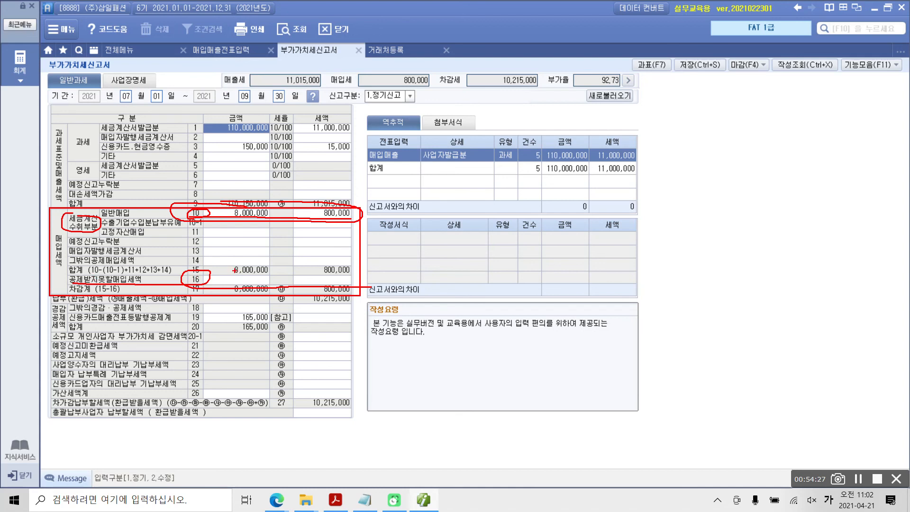
mouse_move(225, 270)
mouse_down()
mouse_move(209, 270)
mouse_move(201, 284)
mouse_move(353, 288)
mouse_move(370, 270)
mouse_move(205, 273)
mouse_up()
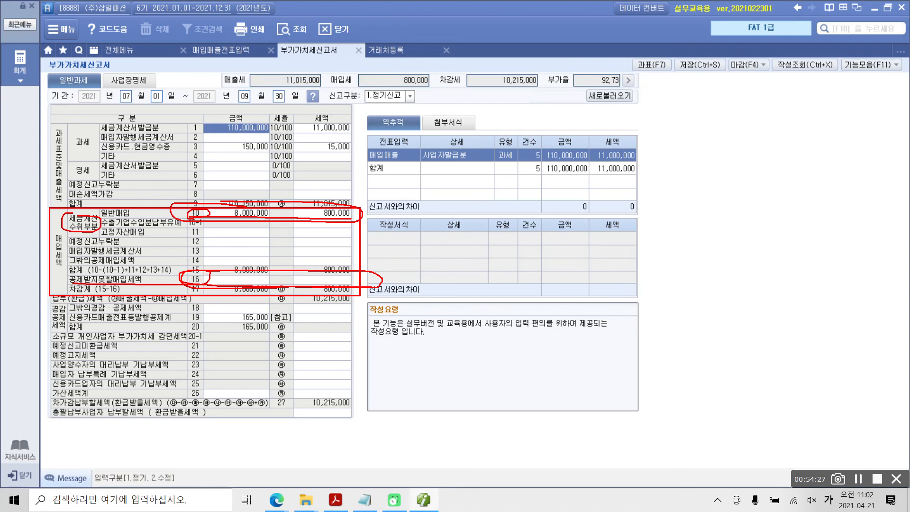
drag(100, 293, 128, 287)
key(Escape)
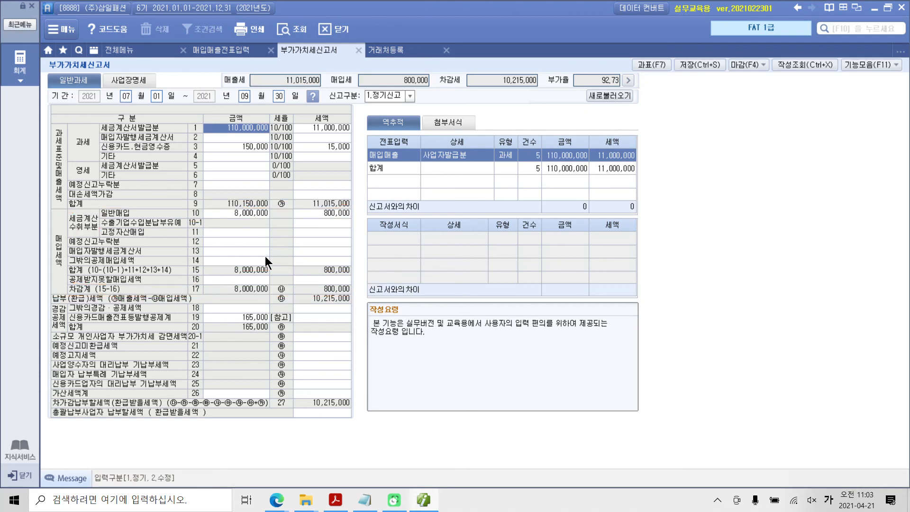
Review rows 1 and 3 of the 부가가치세신고서's sales section, the 과표 function, and rows 10, 11, 14 and 16 of 매입세액
key(ctrl+2)
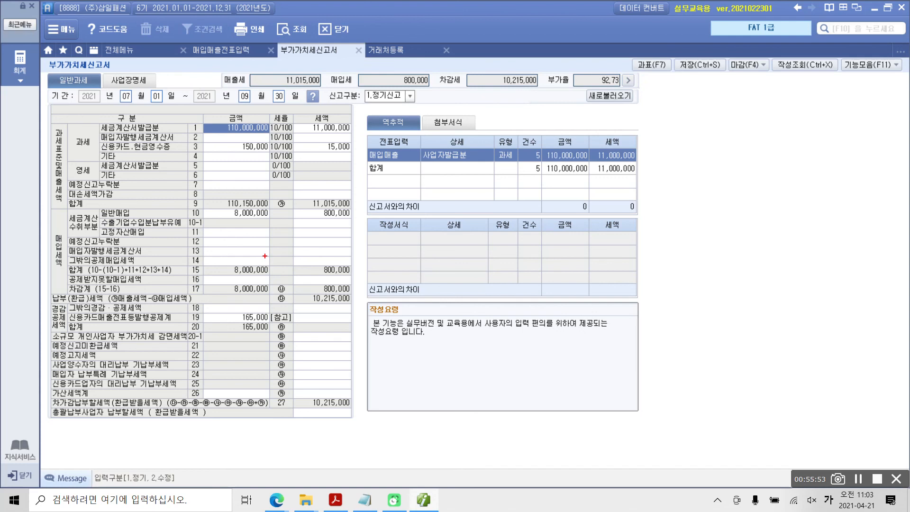
mouse_move(86, 112)
mouse_down()
mouse_move(280, 222)
mouse_move(258, 94)
mouse_move(186, 116)
mouse_move(185, 128)
mouse_move(202, 133)
mouse_up()
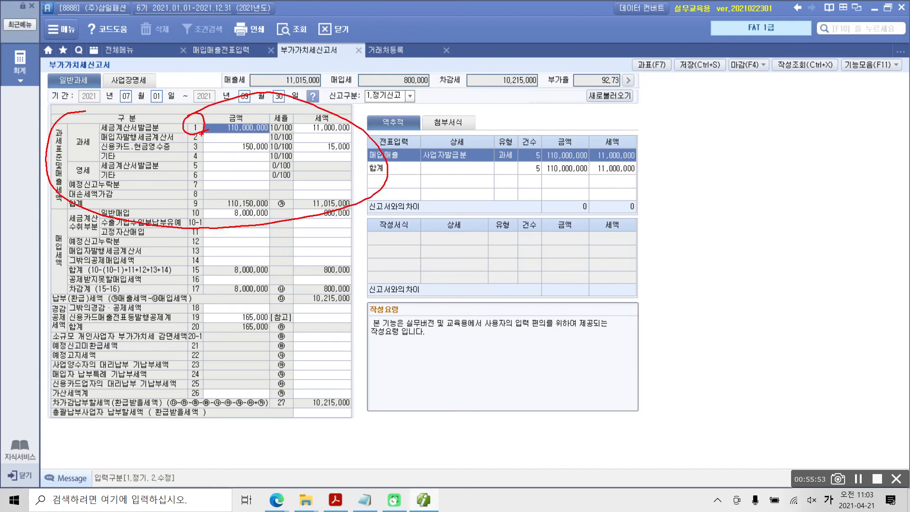
mouse_move(648, 99)
mouse_down()
mouse_move(669, 93)
mouse_move(660, 104)
mouse_up()
mouse_move(200, 139)
mouse_down()
mouse_move(190, 156)
mouse_move(204, 142)
mouse_move(258, 158)
mouse_move(328, 158)
mouse_up()
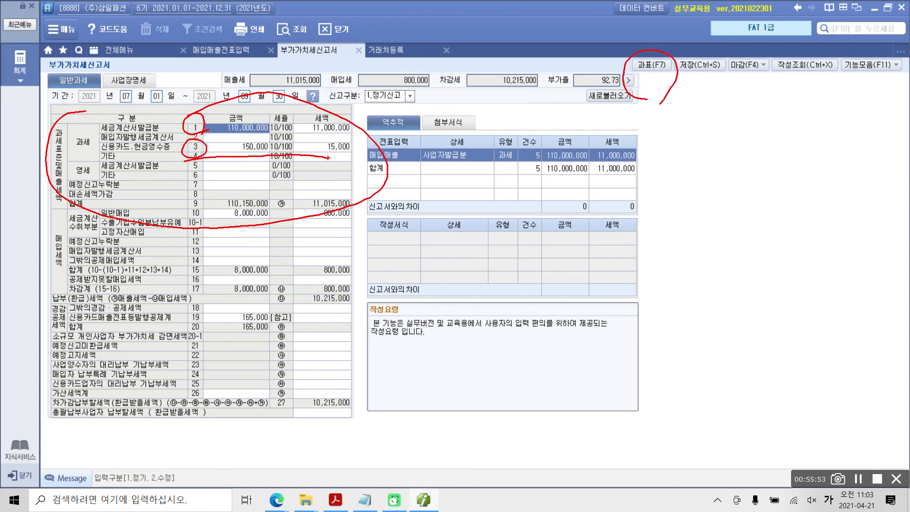
drag(64, 222, 56, 294)
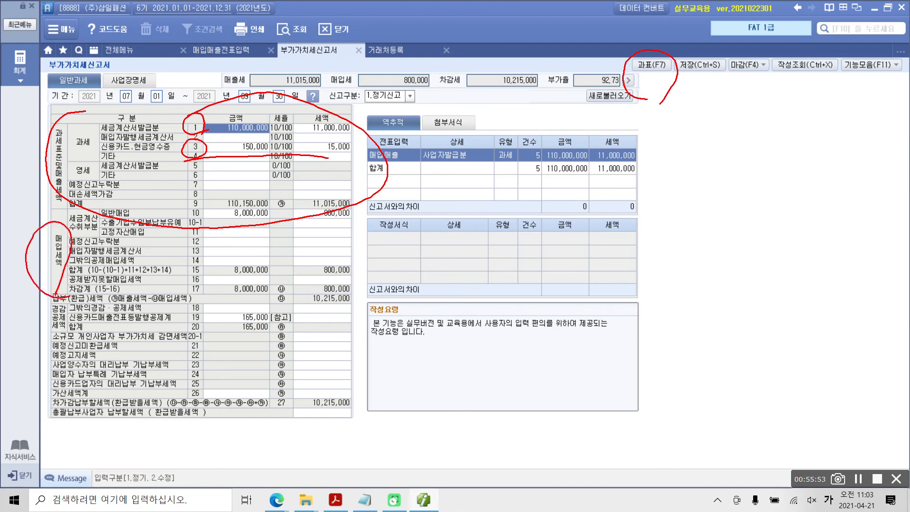
mouse_move(210, 214)
mouse_down()
mouse_move(183, 206)
mouse_move(205, 201)
mouse_move(186, 238)
mouse_move(203, 243)
mouse_up()
mouse_move(210, 284)
mouse_down()
mouse_move(194, 291)
mouse_move(206, 284)
mouse_move(182, 266)
mouse_move(208, 255)
mouse_up()
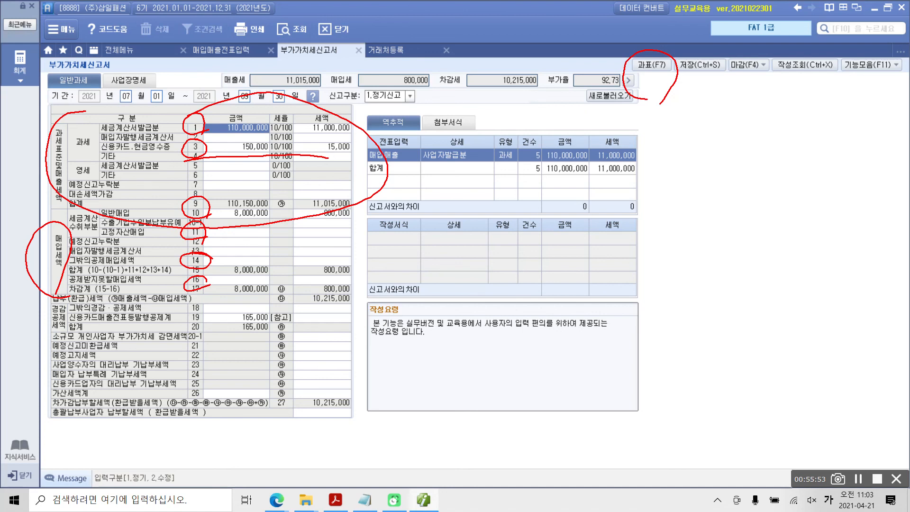
key(Escape)
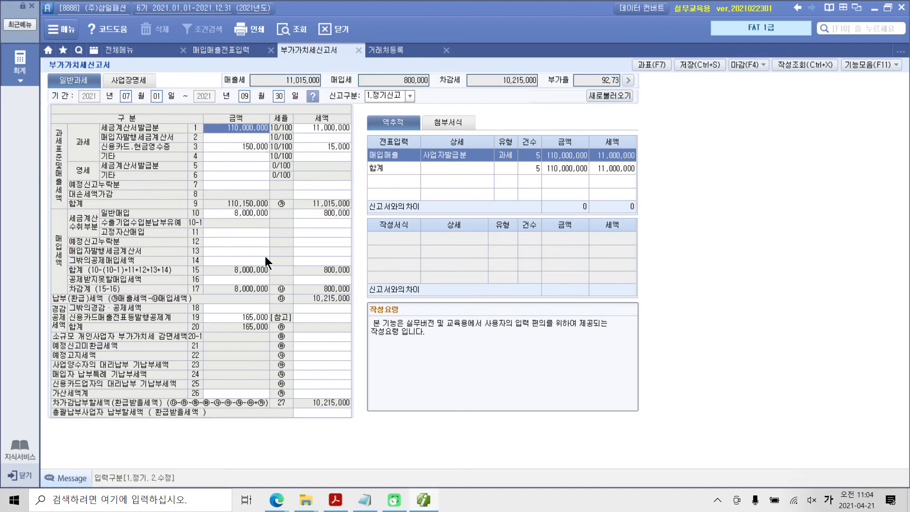
Switch to the textbook PDF in Acrobat Reader and read the 전자세금계산서 for 수행 2, the 원피스 purchase on credit
click(423, 501)
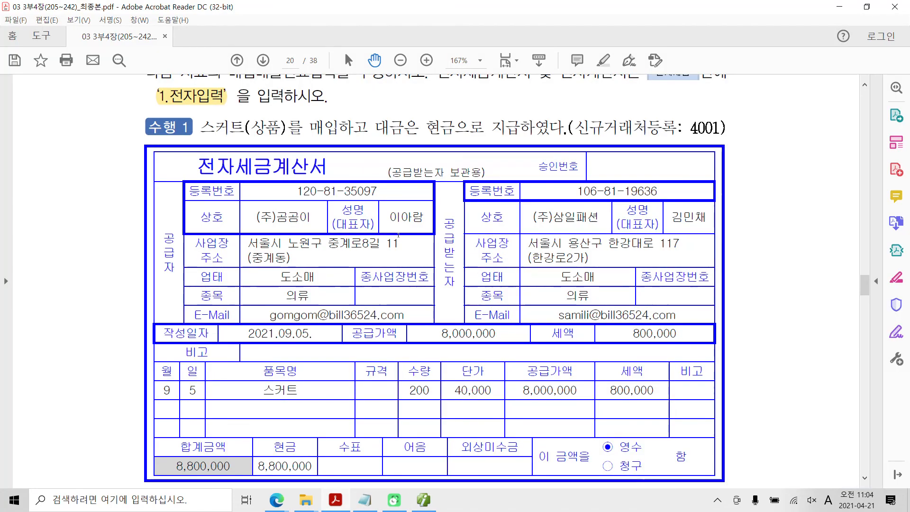
scroll(399, 235, down, 3)
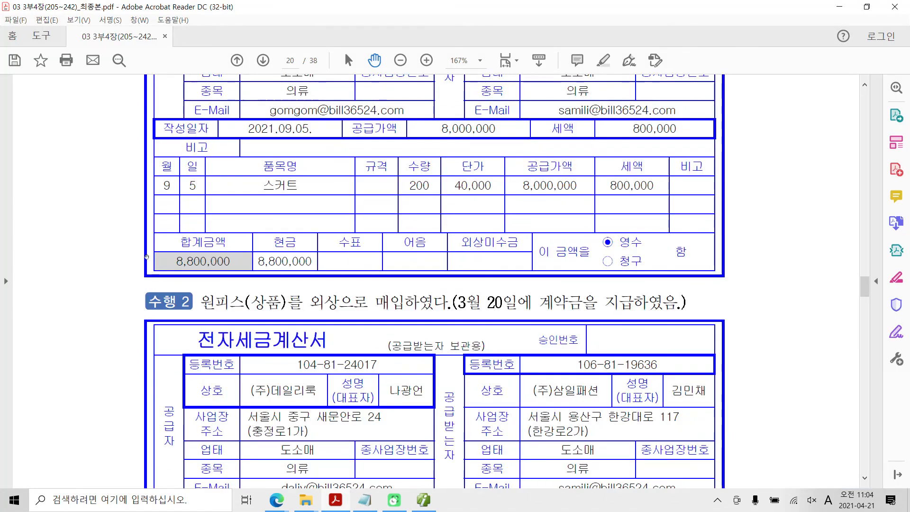